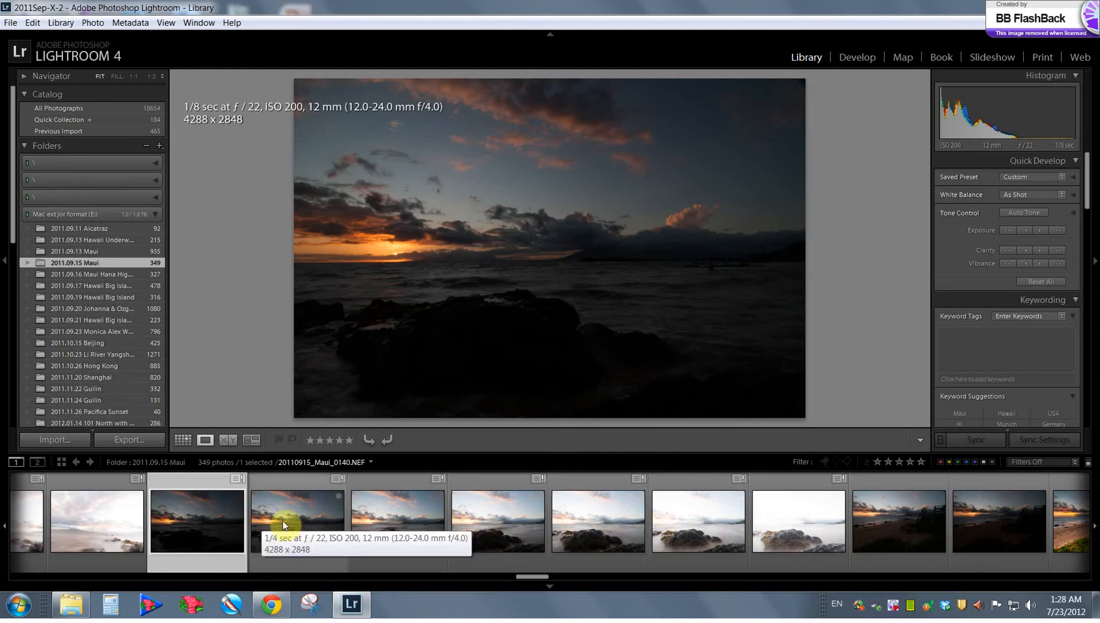
- Review the bracketed rocky-shore sunset shots and select all seven exposures, from the darkest to the 8.0 sec frame
key(Right)
key(Right)
key(Right)
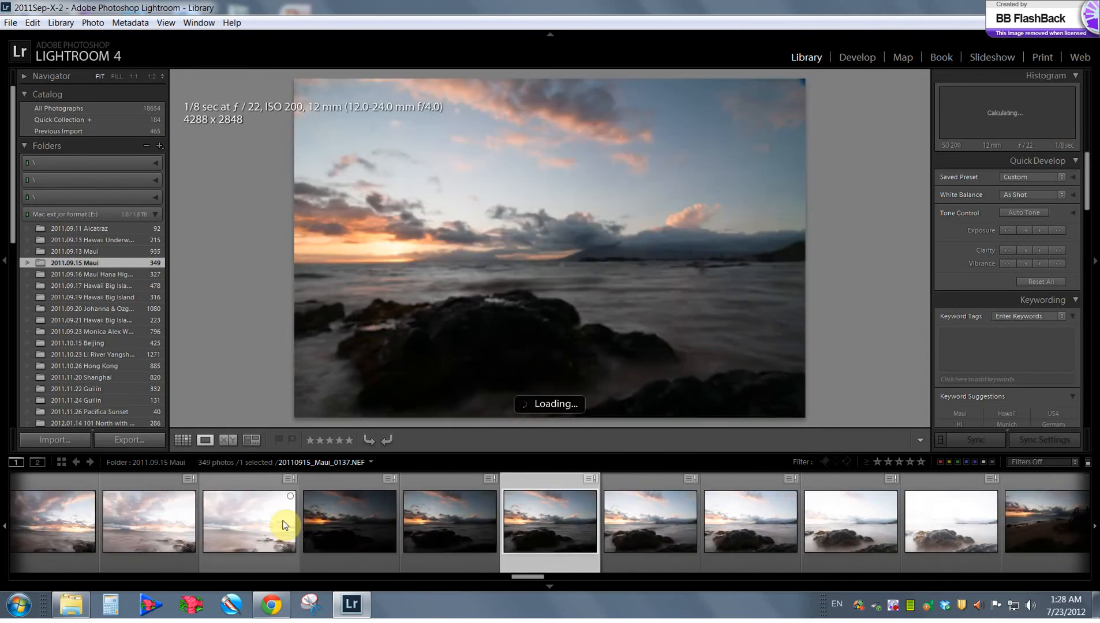
key(Right)
key(Right)
key(Right)
scroll(283, 521, up, 3)
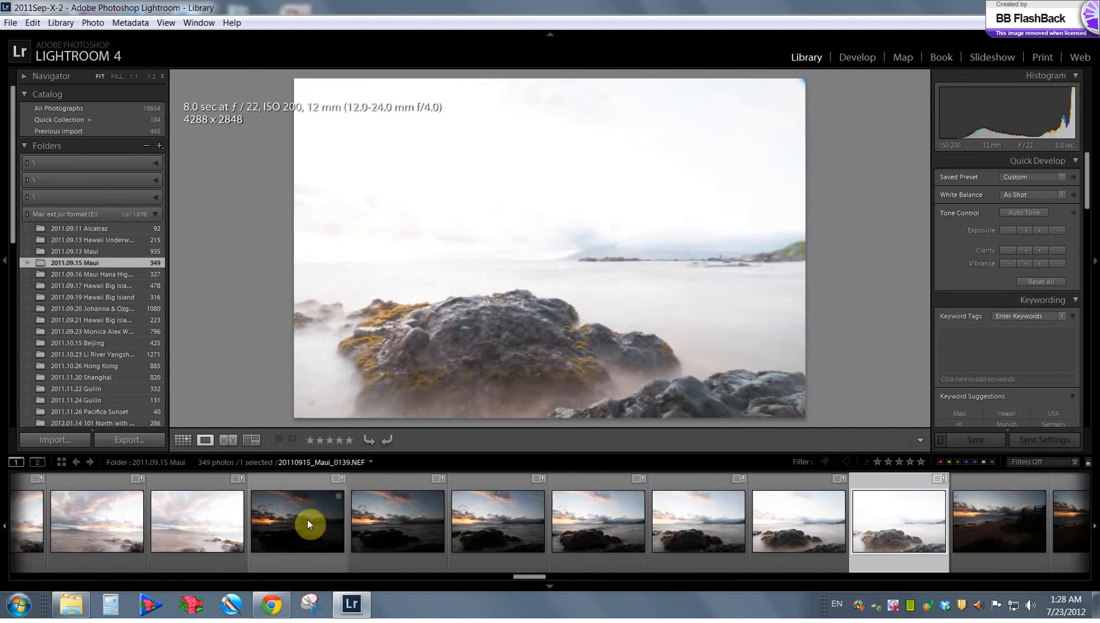
click(309, 517)
- Export the seven selected photos to HDR Efex Pro 2 and continue in demo mode
right_click(309, 515)
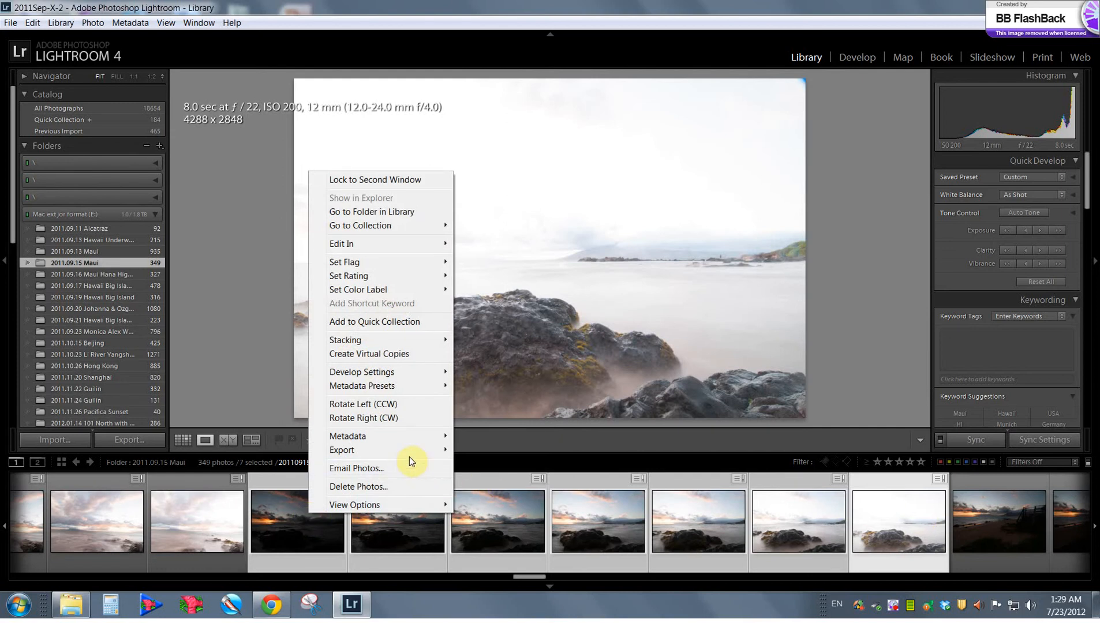
mouse_move(403, 452)
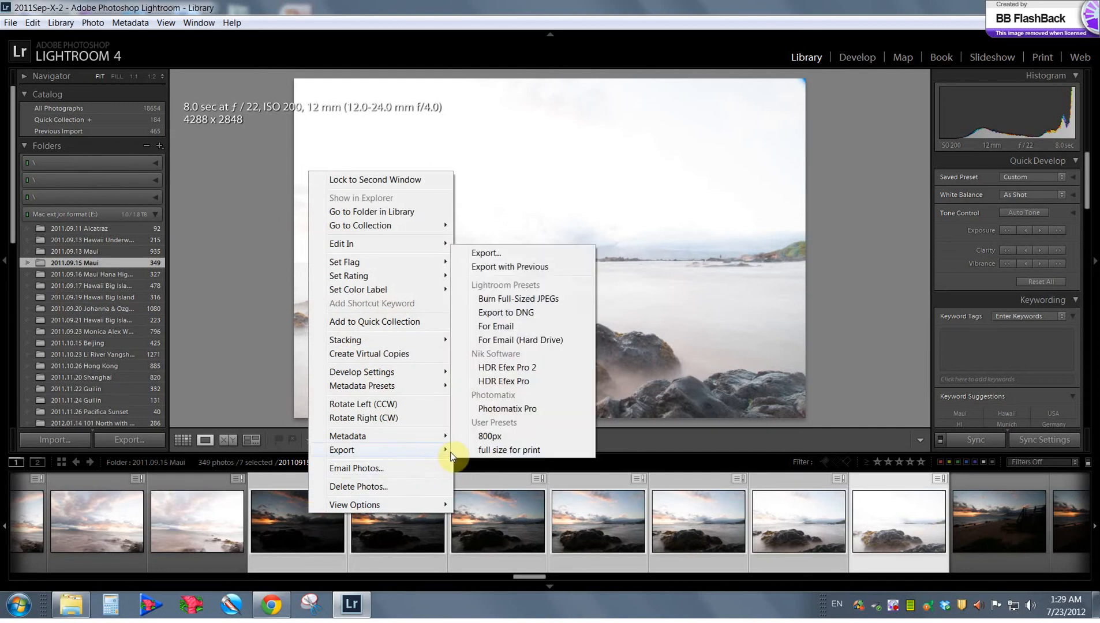
click(511, 369)
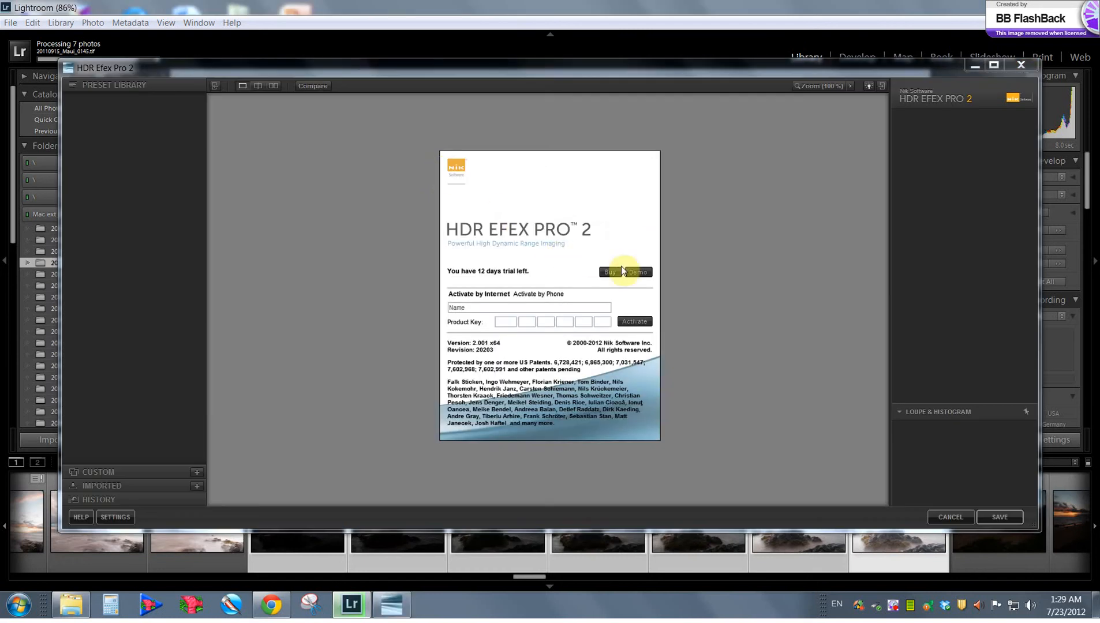
click(623, 271)
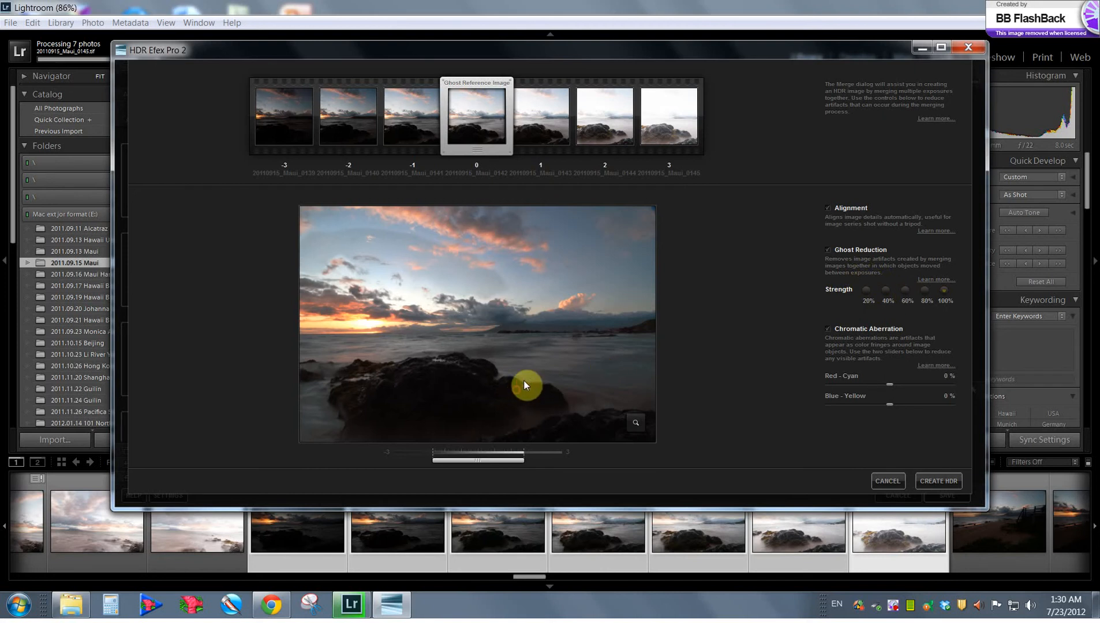
- Examine the rocks and water with the Ghost Reduction loupe, brightening the exposure of the merge preview
click(634, 422)
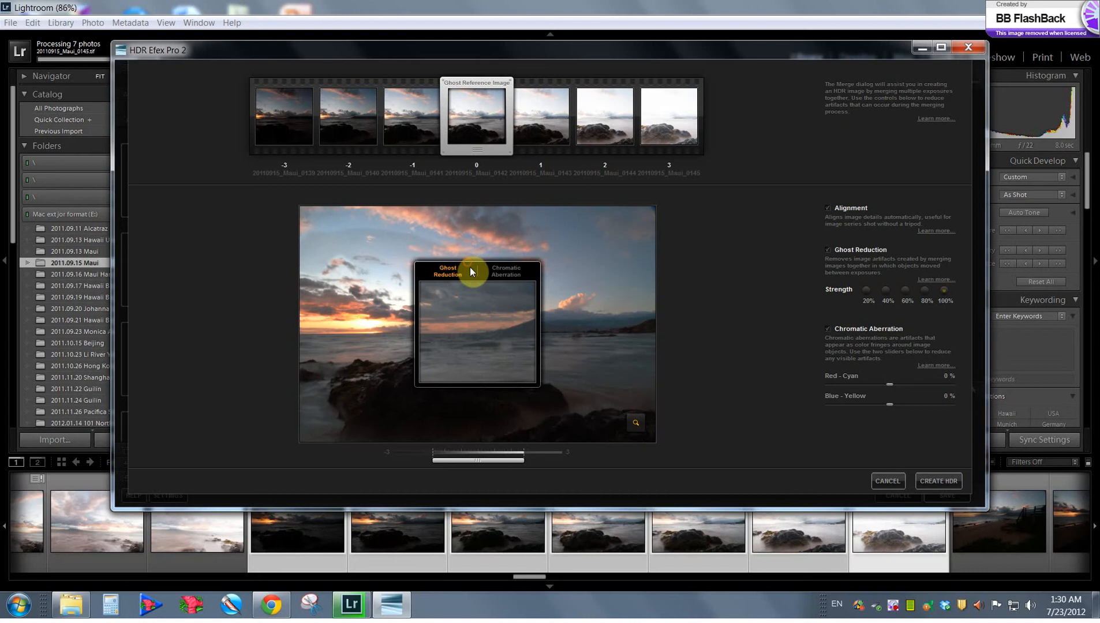
drag(493, 377, 560, 386)
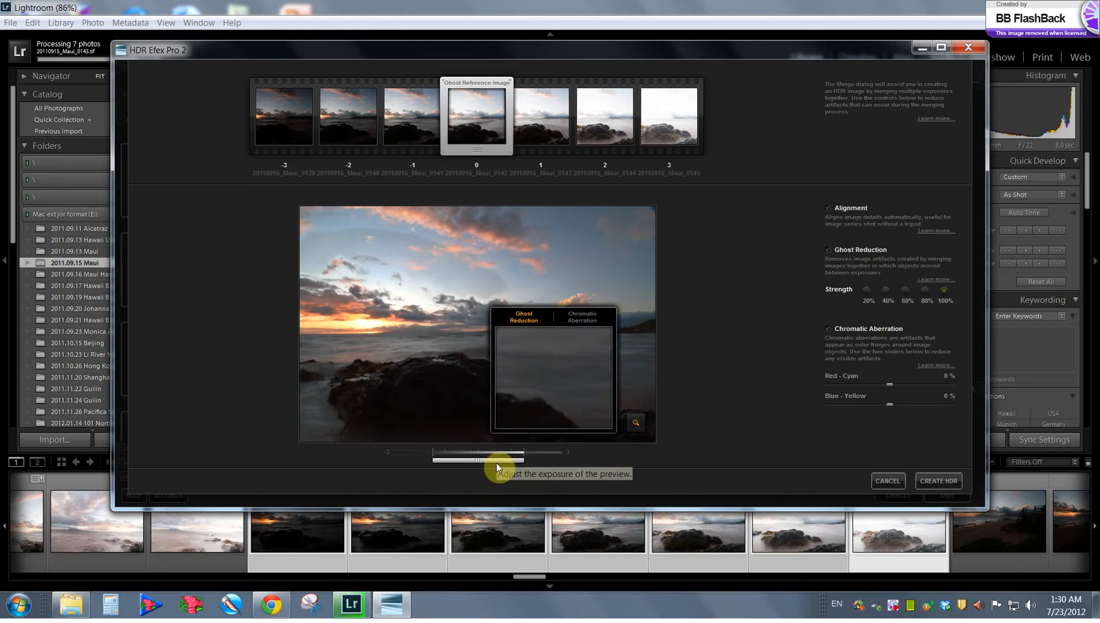
drag(497, 463, 511, 464)
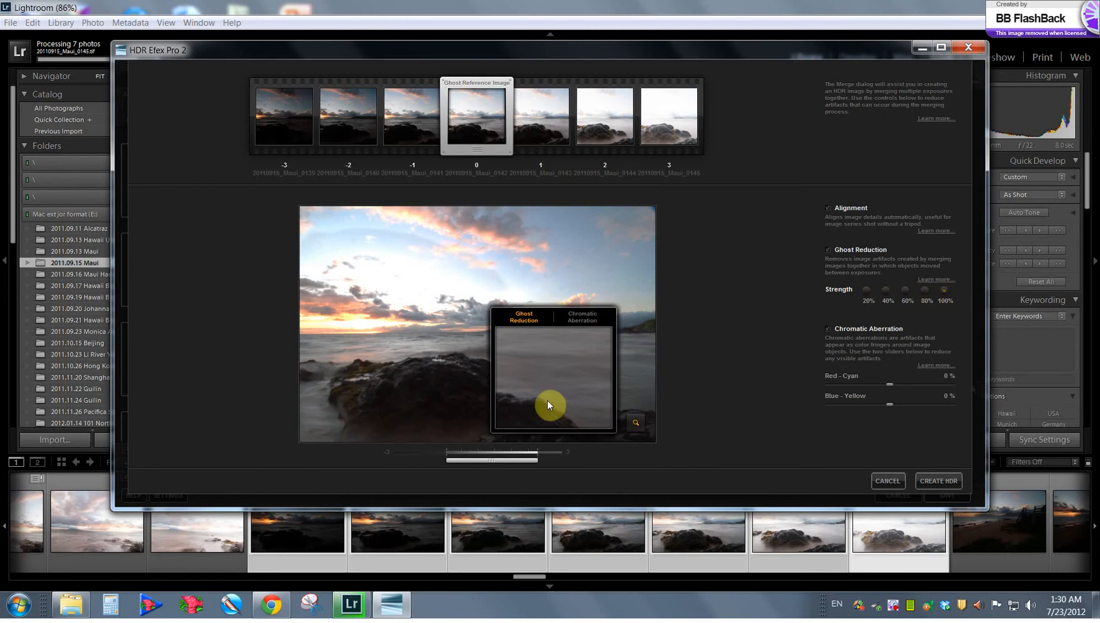
drag(548, 431, 406, 344)
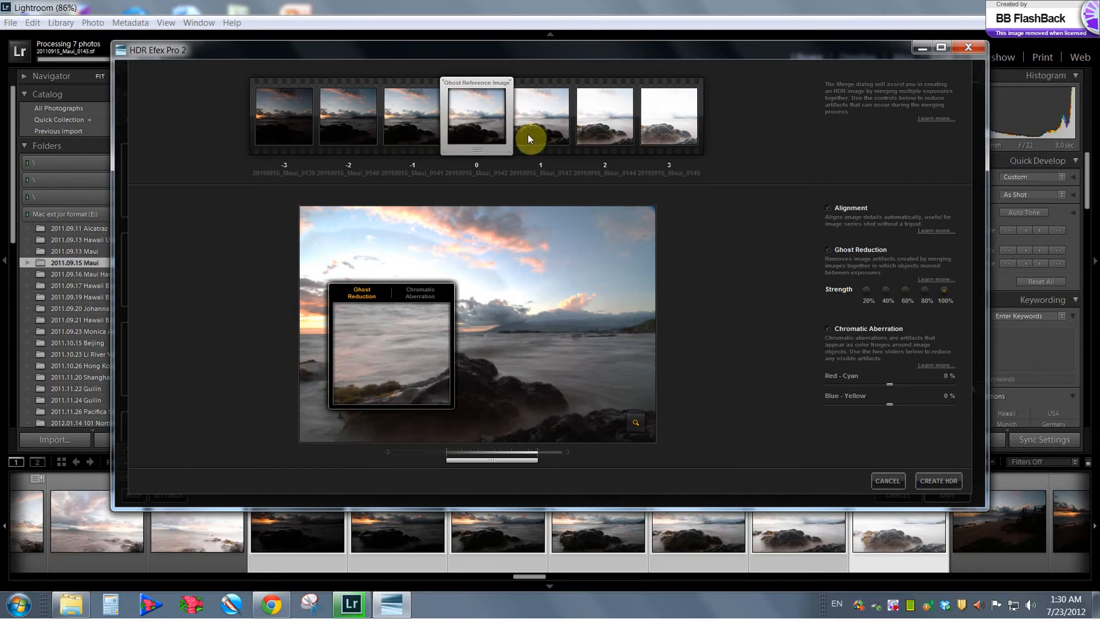
- Close the preview loupe and set the Ghost Reduction strength to 80% after trying 60%
click(904, 291)
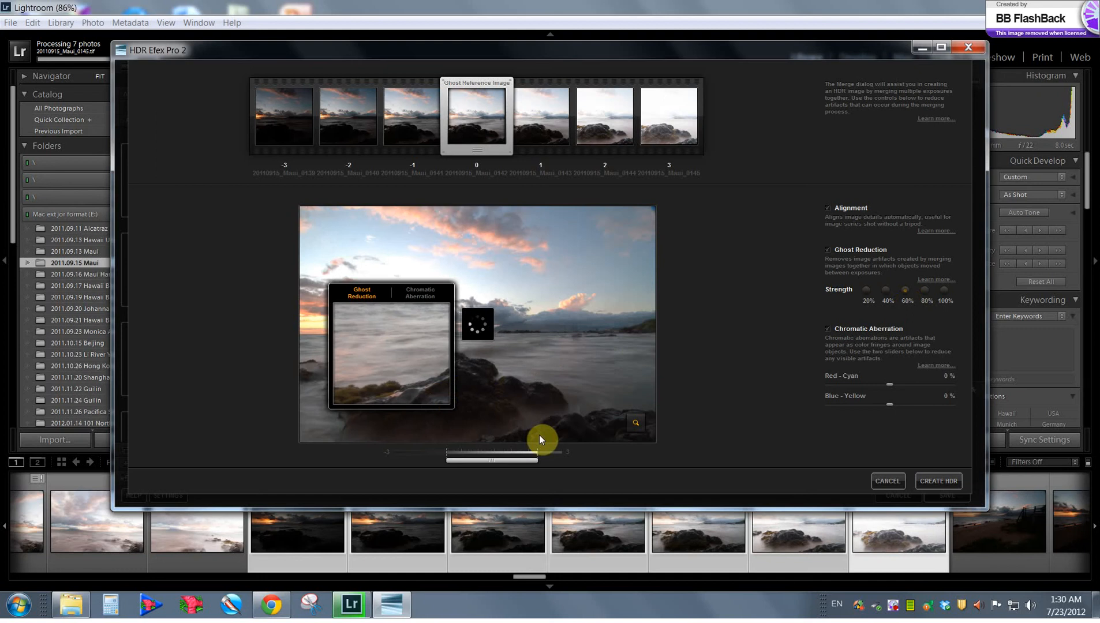
click(636, 422)
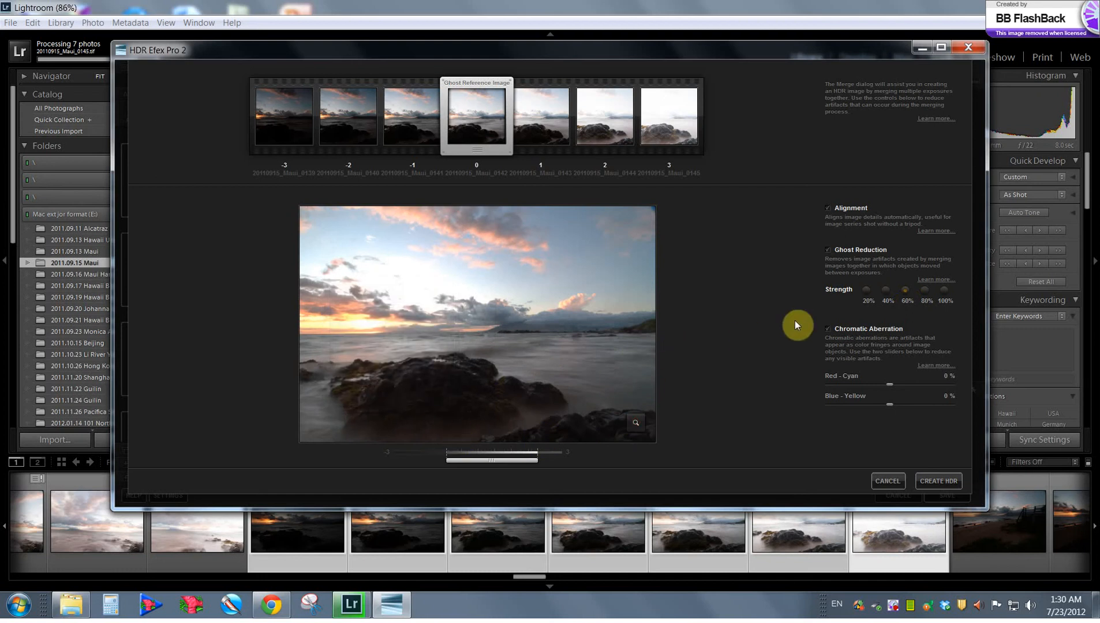
click(926, 292)
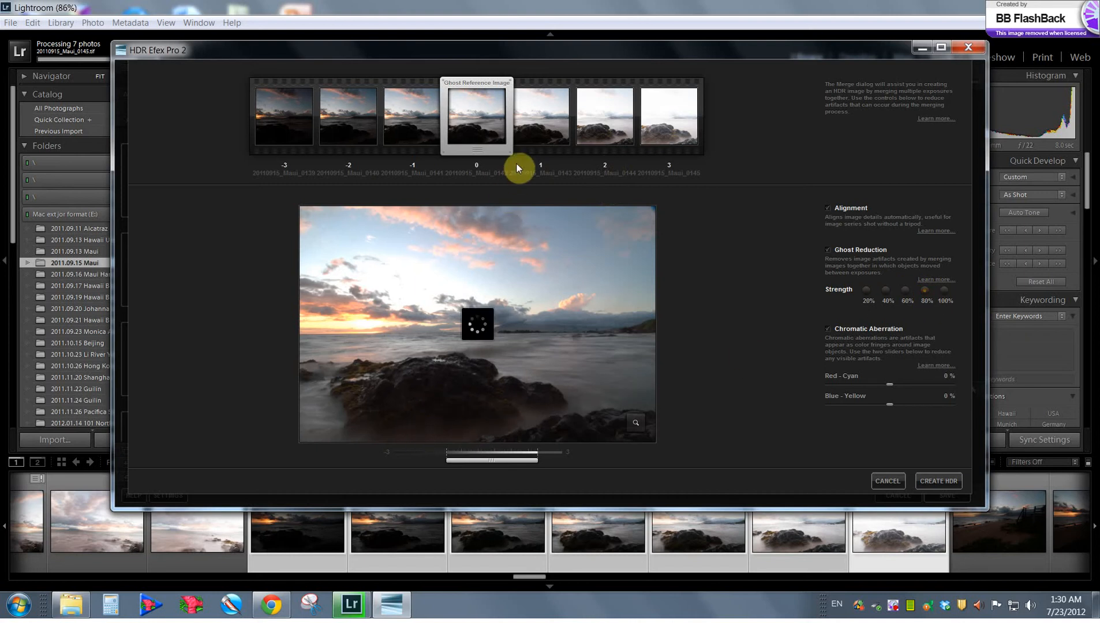
- Try exposure 2 as the ghost reference image, return to exposure 0, and create the HDR
click(611, 123)
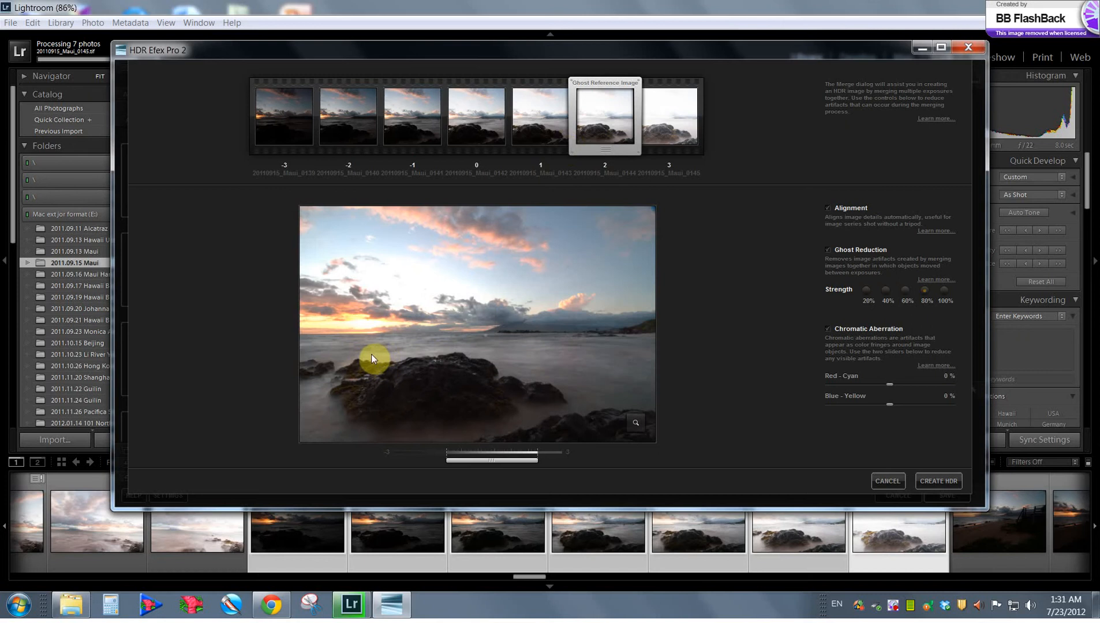
click(480, 125)
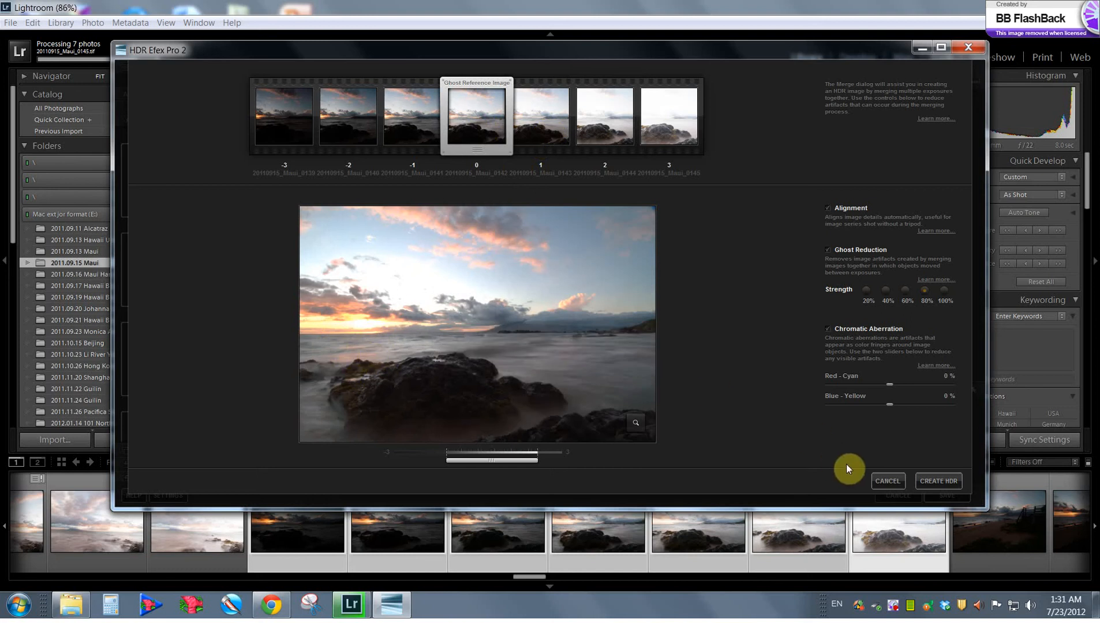
click(926, 481)
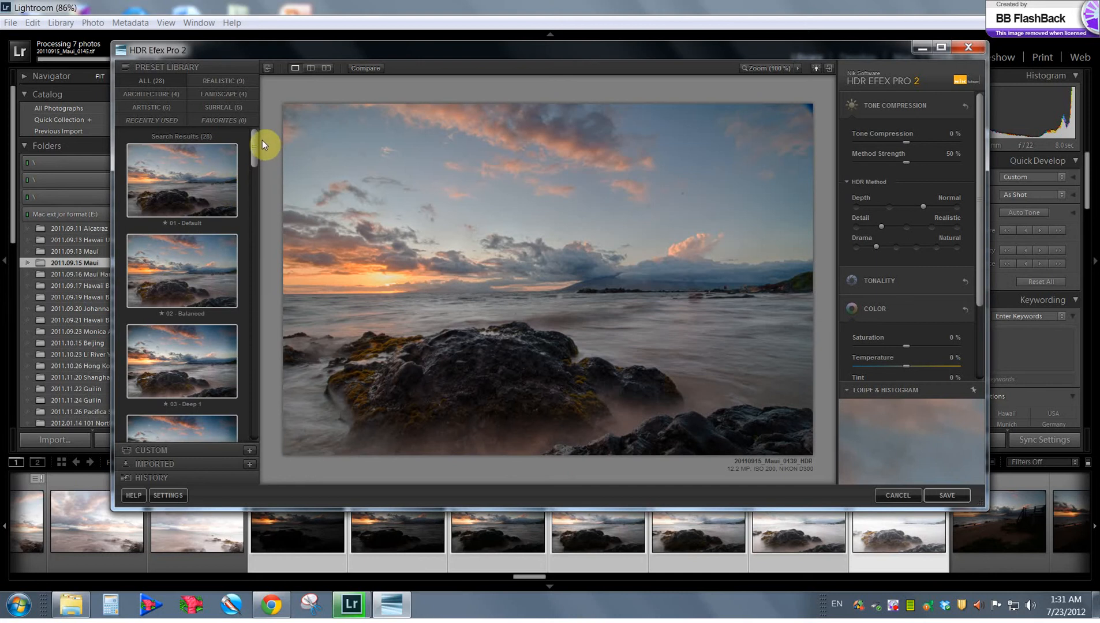
- Apply the 04 - Deep 2 preset and set Tone Compression to 63% and Method Strength to 61%
drag(253, 153, 254, 176)
click(197, 238)
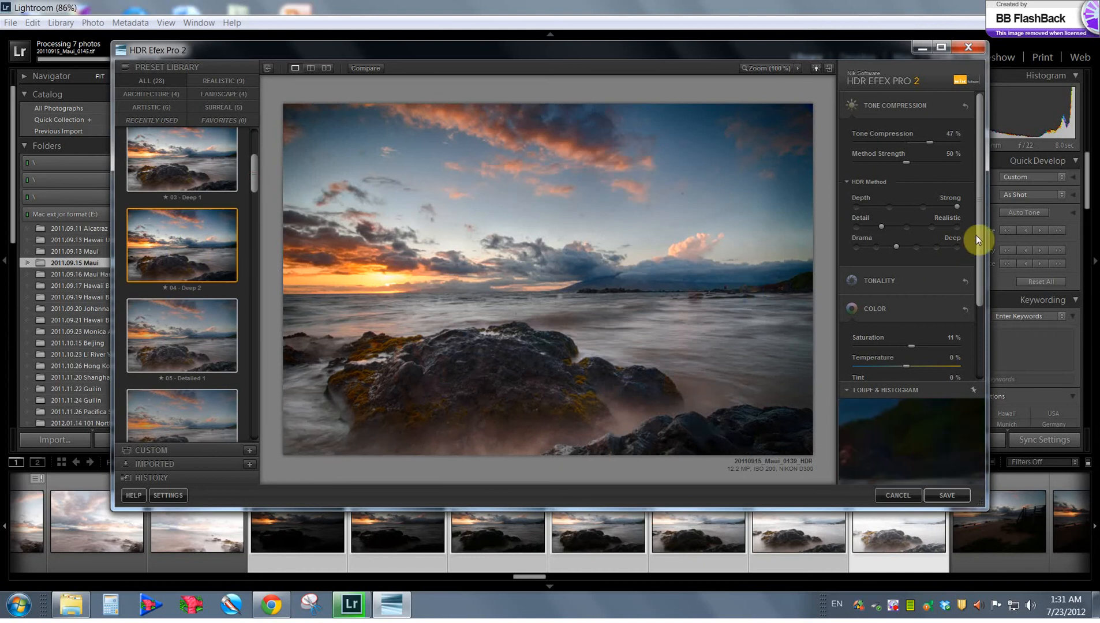
drag(936, 142, 921, 164)
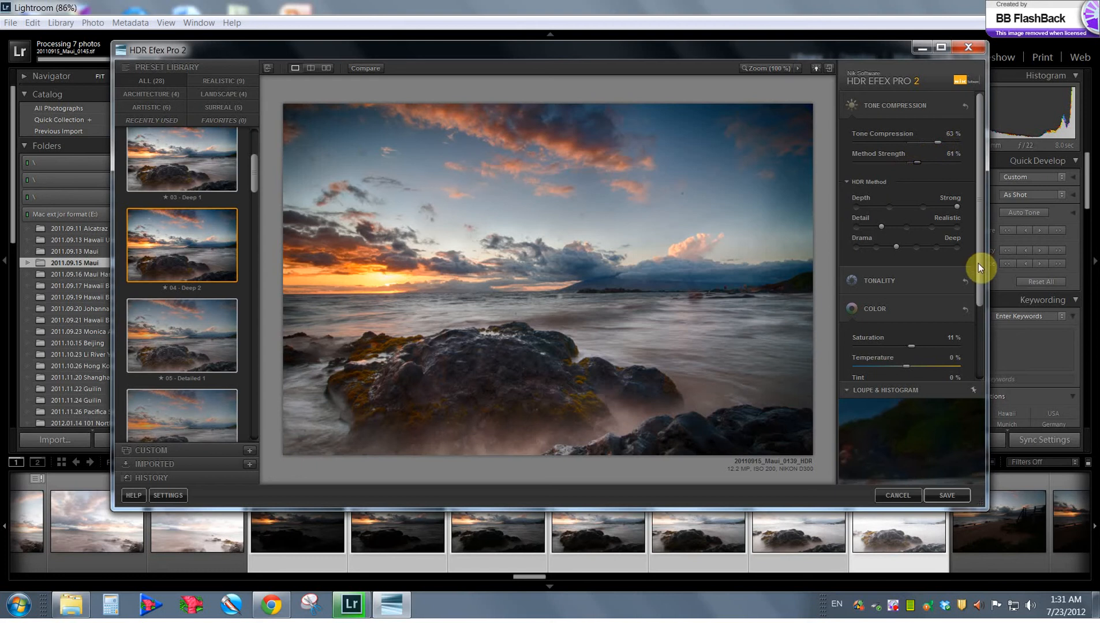
- Try the Natural setting for the HDR method's Drama and return it to Deep
drag(978, 263, 981, 270)
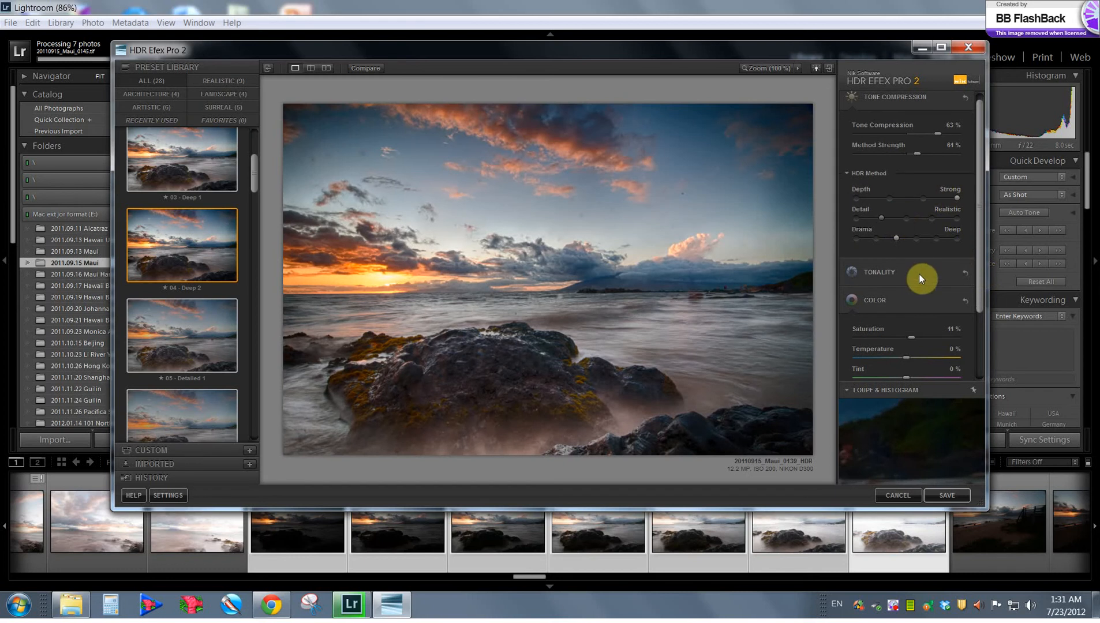
drag(915, 243, 896, 238)
click(881, 237)
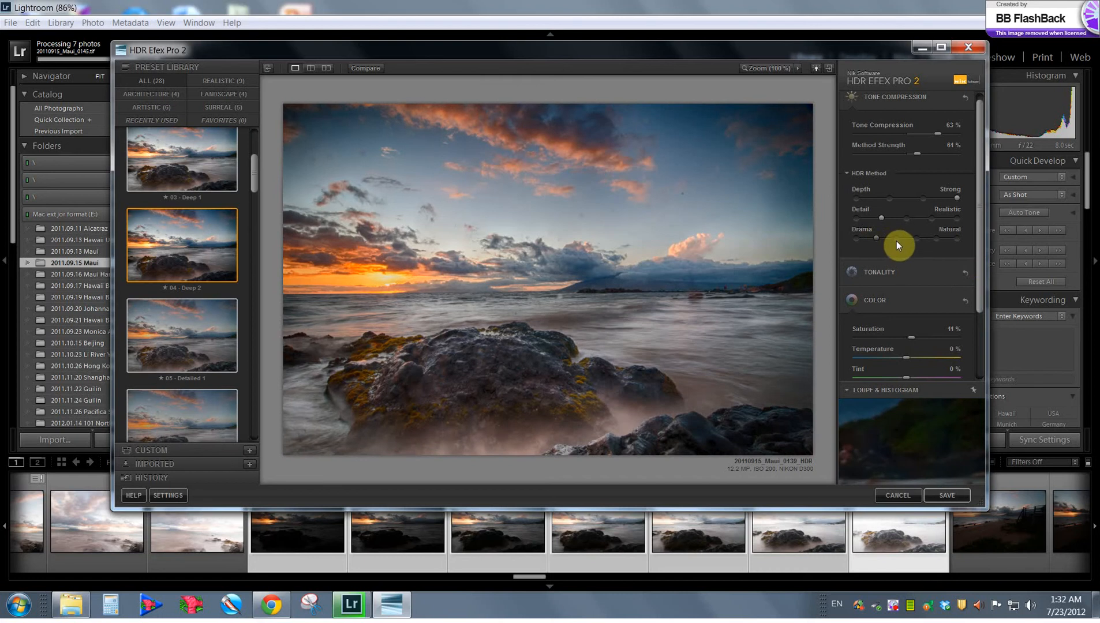
click(897, 242)
click(879, 238)
click(894, 239)
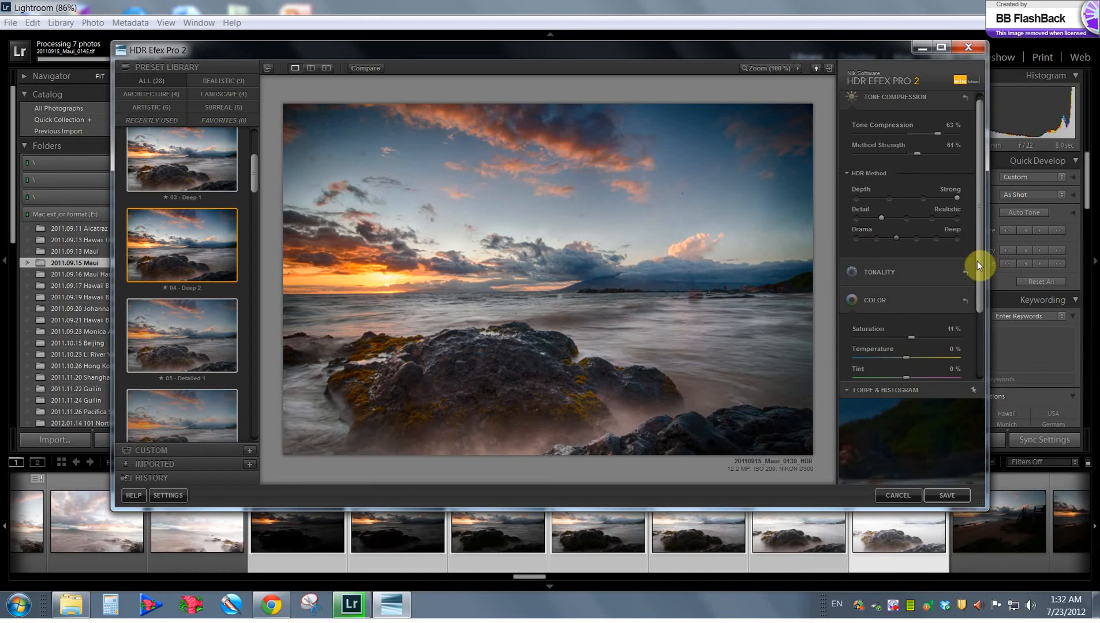
- Adjust the Shadows in the Tonality settings and set Structure to 10%
scroll(978, 266, down, 1)
click(889, 242)
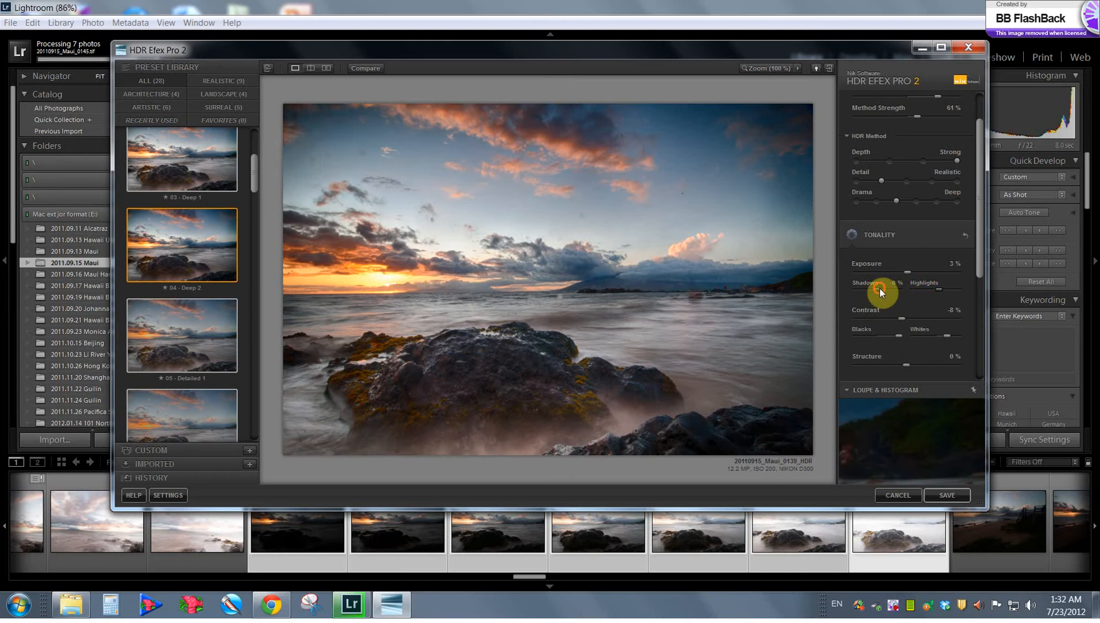
drag(875, 288, 886, 287)
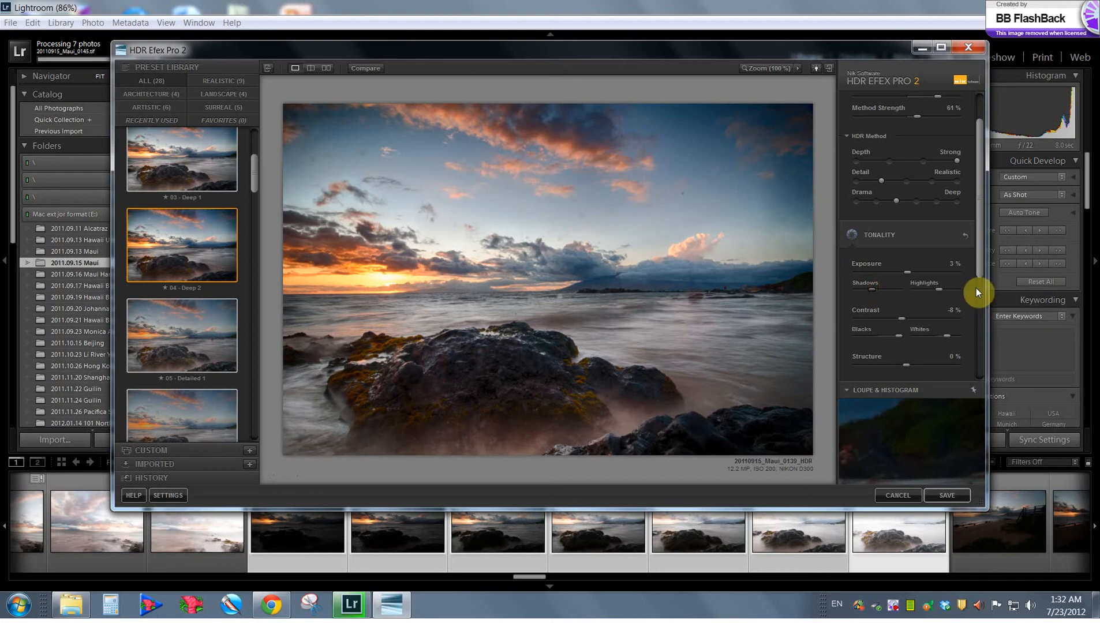
drag(907, 367, 913, 368)
drag(913, 365, 915, 365)
- Set the color Saturation to 17%, Temperature to -5% and Tint to 3%
drag(977, 290, 978, 358)
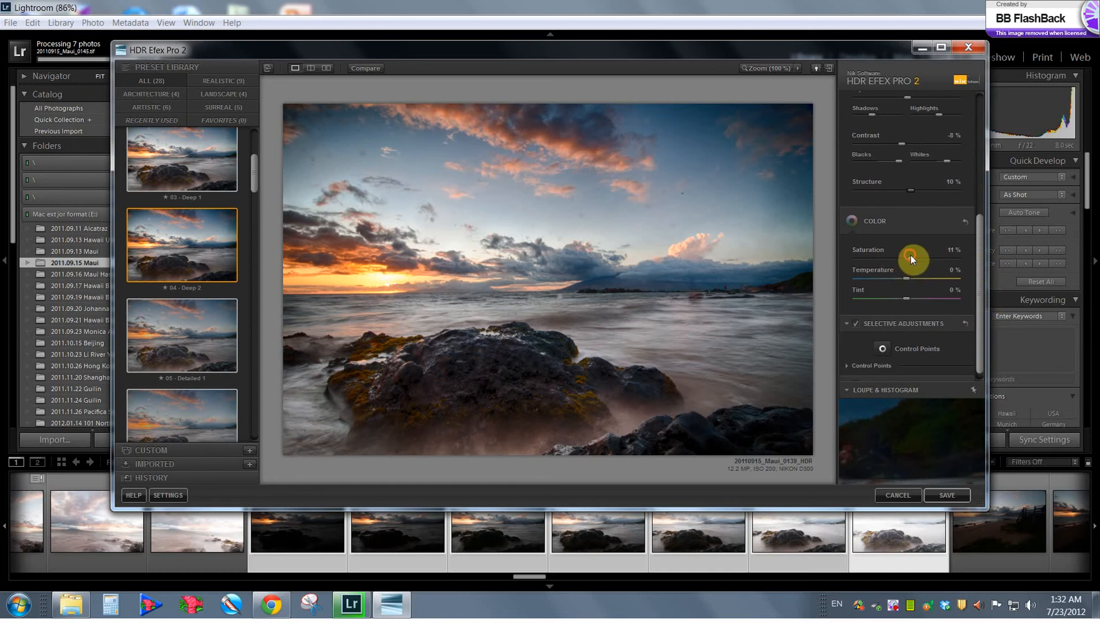
drag(916, 259, 915, 260)
drag(911, 280, 904, 276)
drag(980, 334, 979, 421)
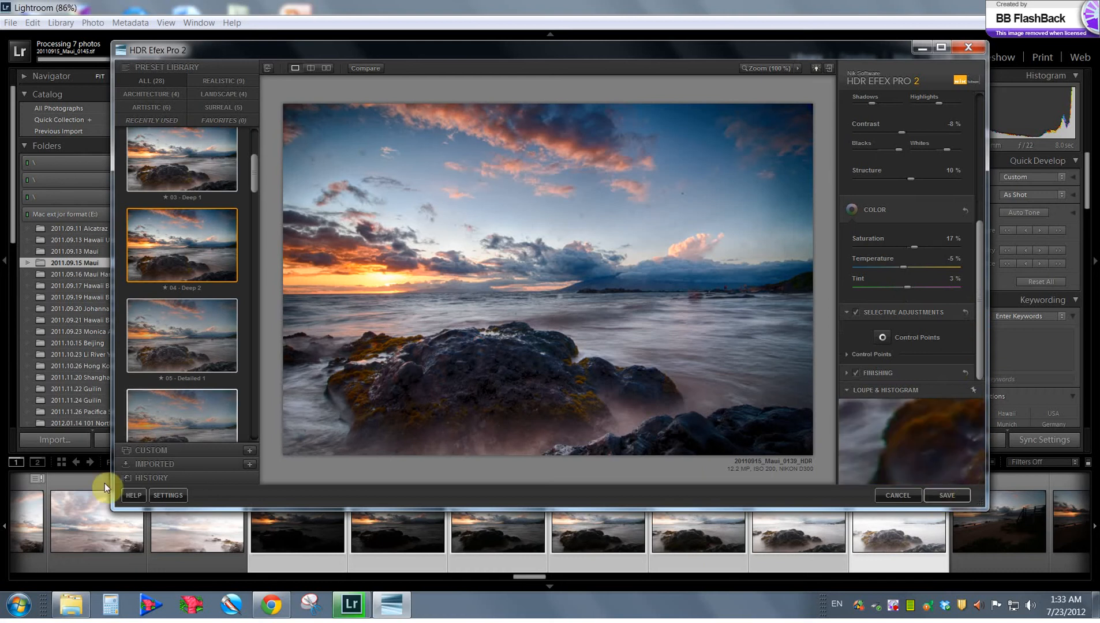
- Save the current adjustments as a custom preset named "Hawaii the last hour"
click(248, 452)
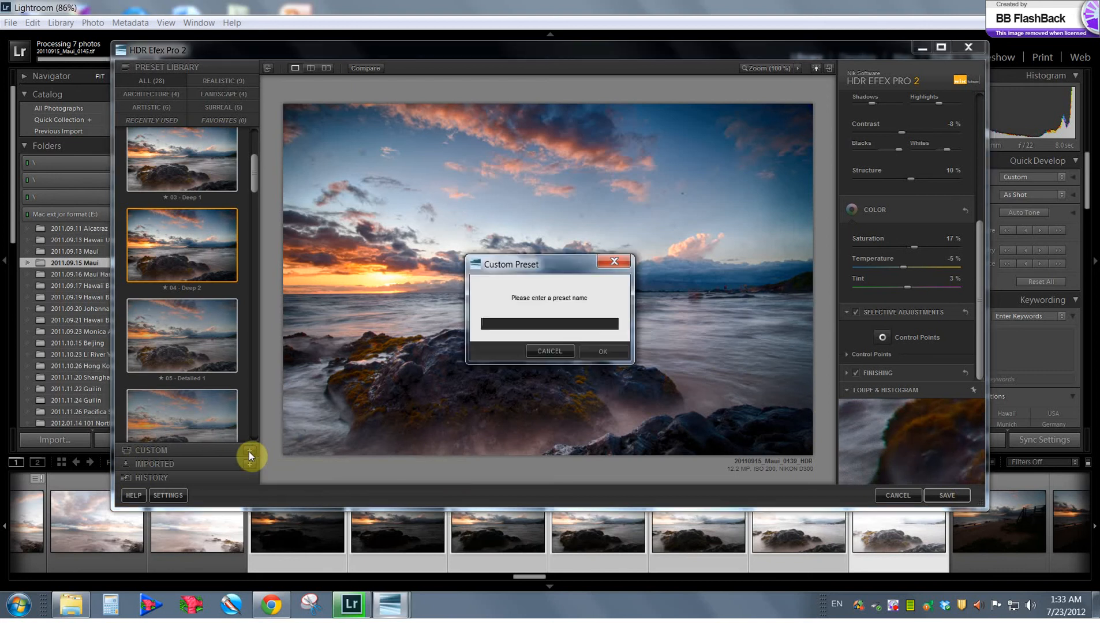
drag(519, 265, 683, 167)
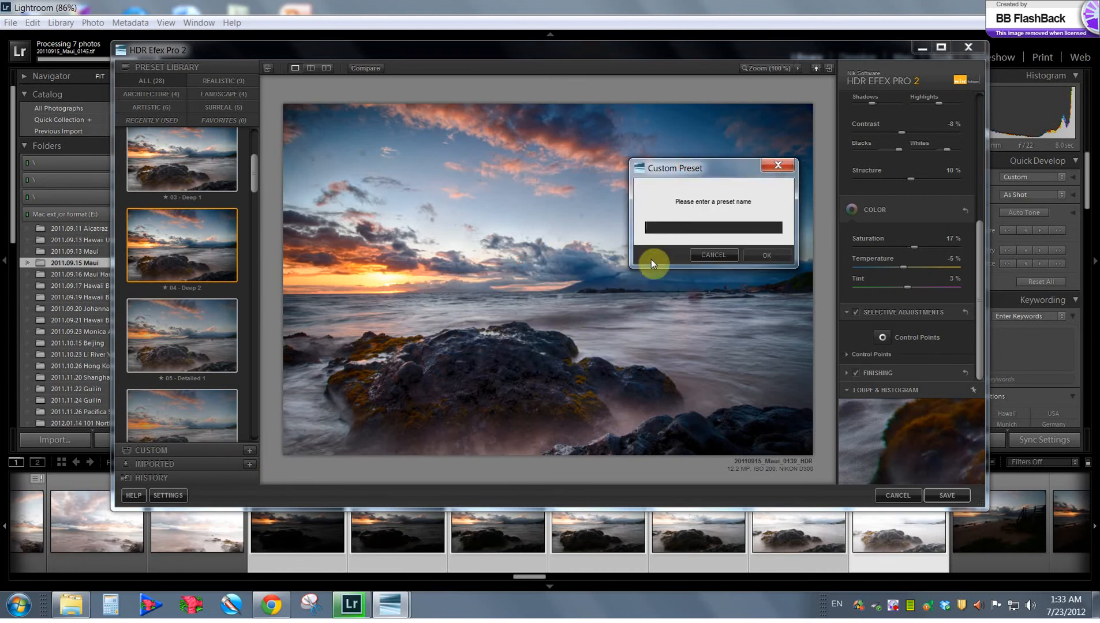
text(Hawaii)
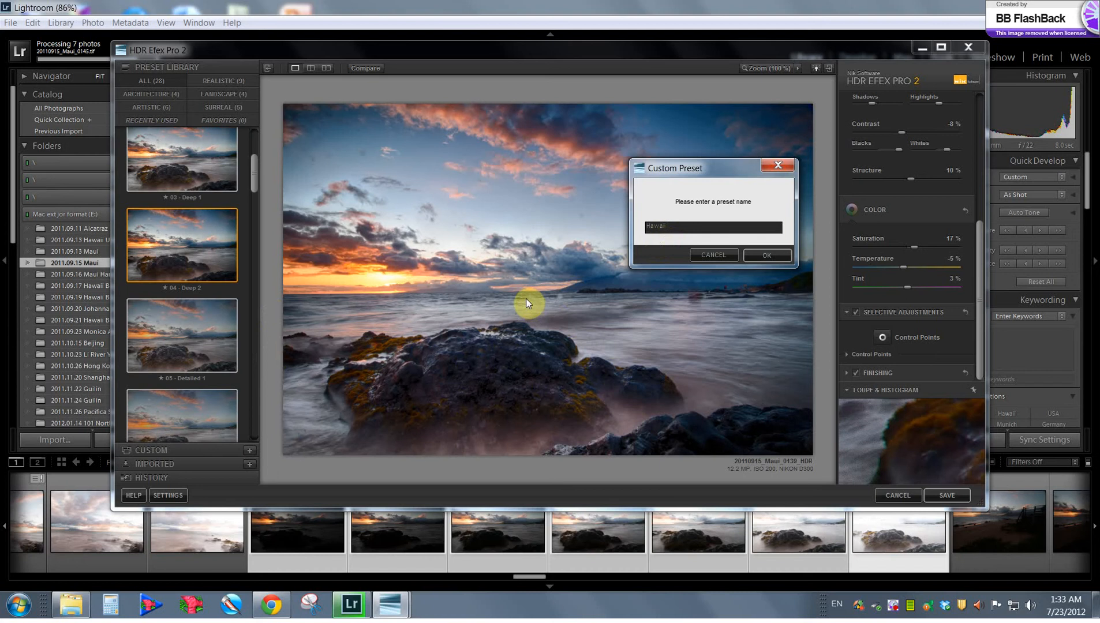
text(last hour)
click(767, 255)
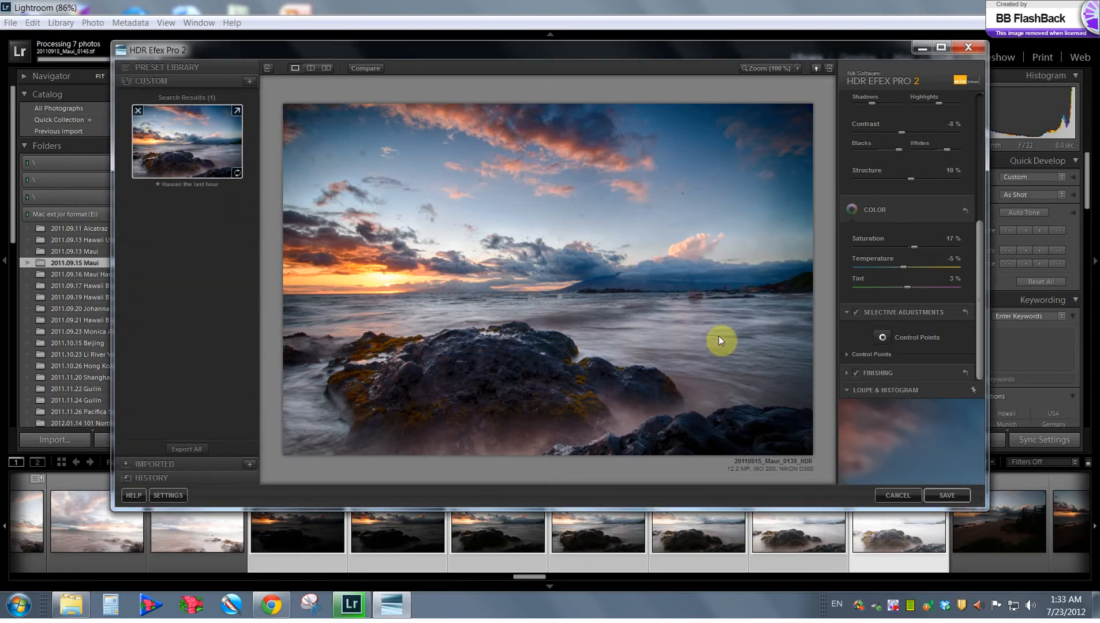
- Save the HDR image back to Lightroom and select 20110915_Maui_0139_HDR.tif there
click(950, 496)
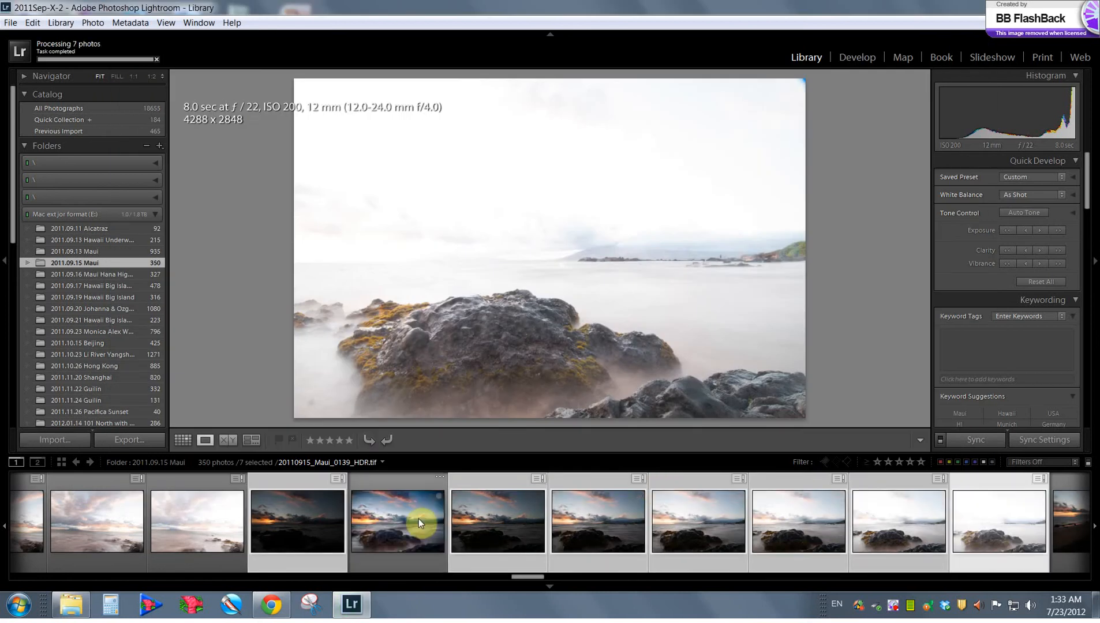
click(419, 522)
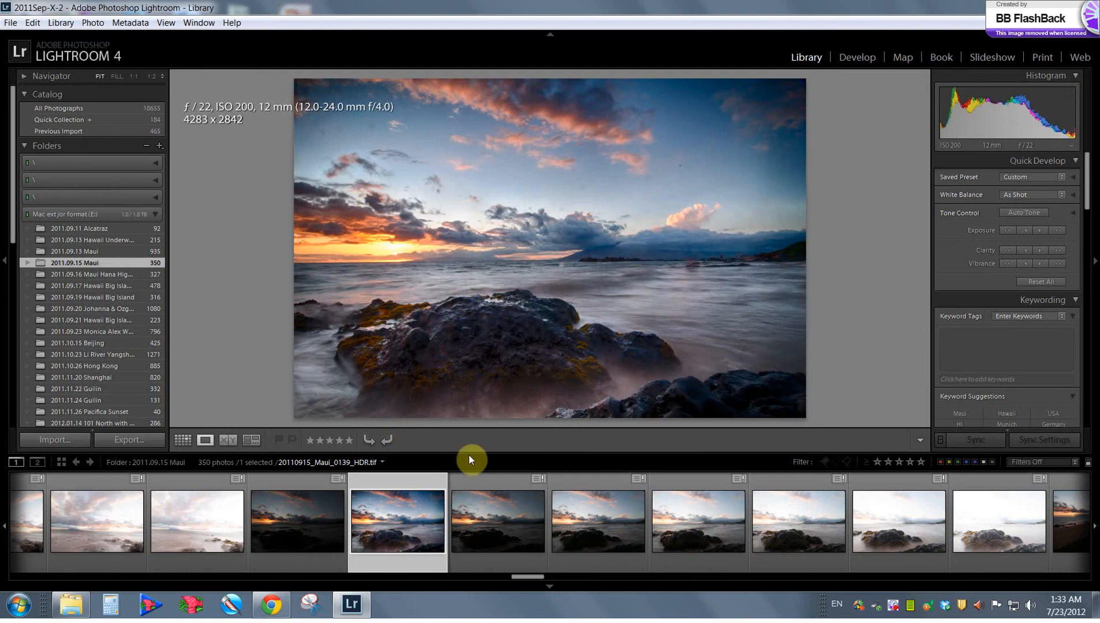
- Show the HDR photo larger in the Develop module with the filmstrip and the presets and history side hidden
click(551, 587)
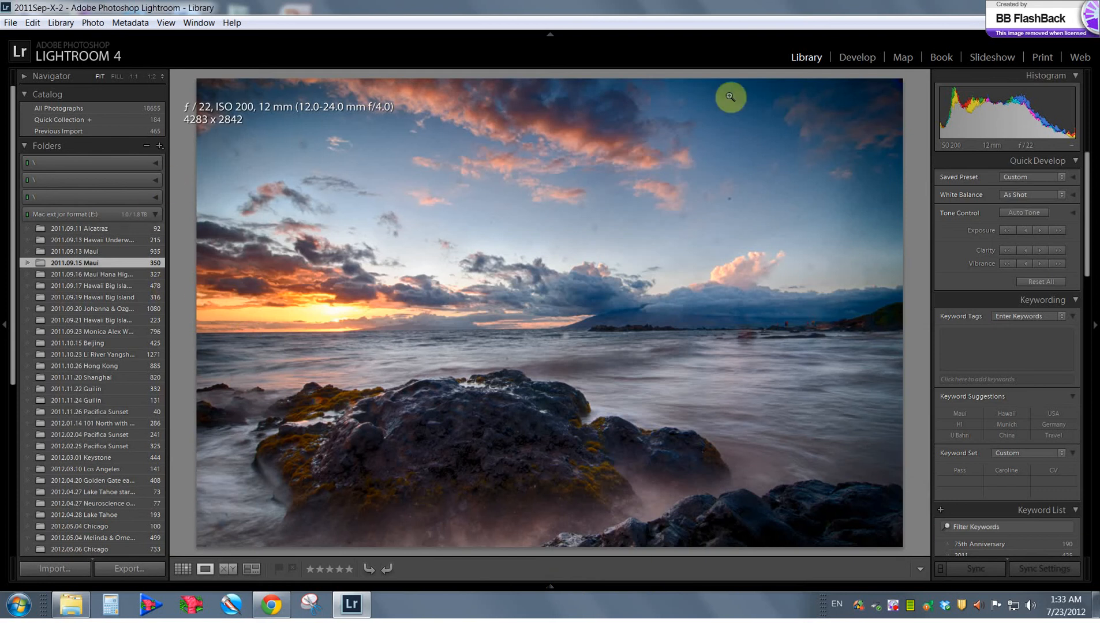
click(867, 58)
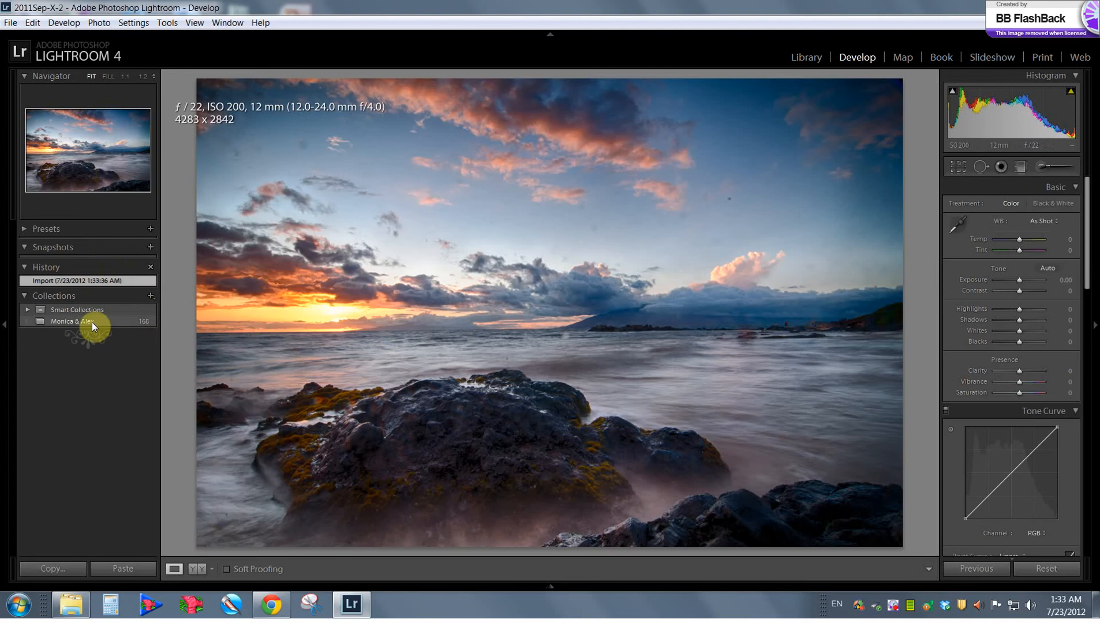
click(5, 327)
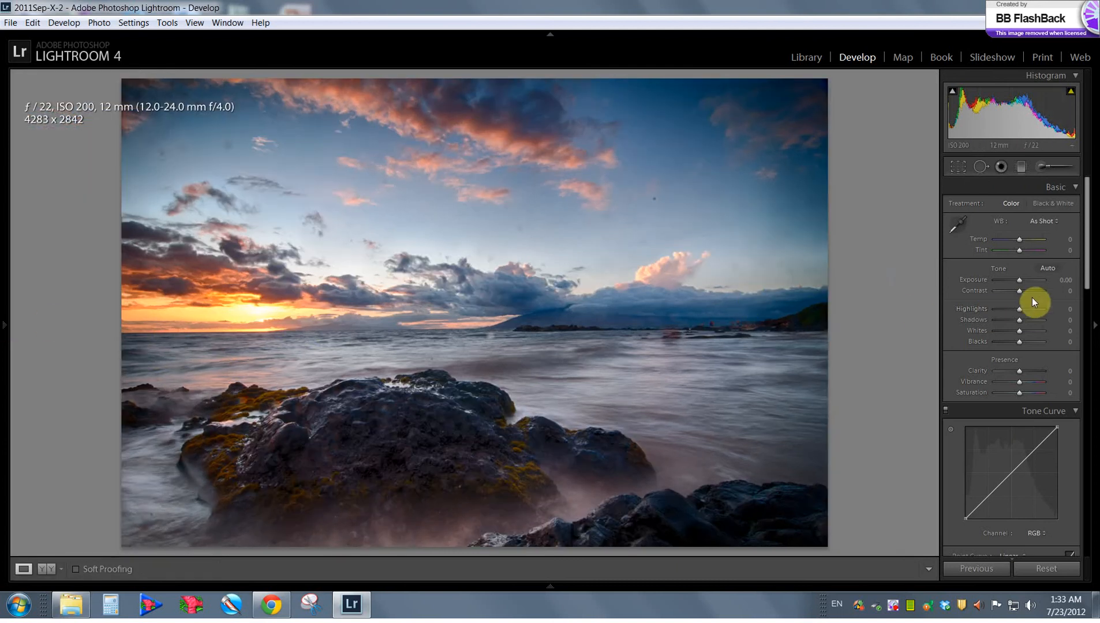
- Set the HDR photo's white balance to Auto
click(1045, 222)
click(1023, 250)
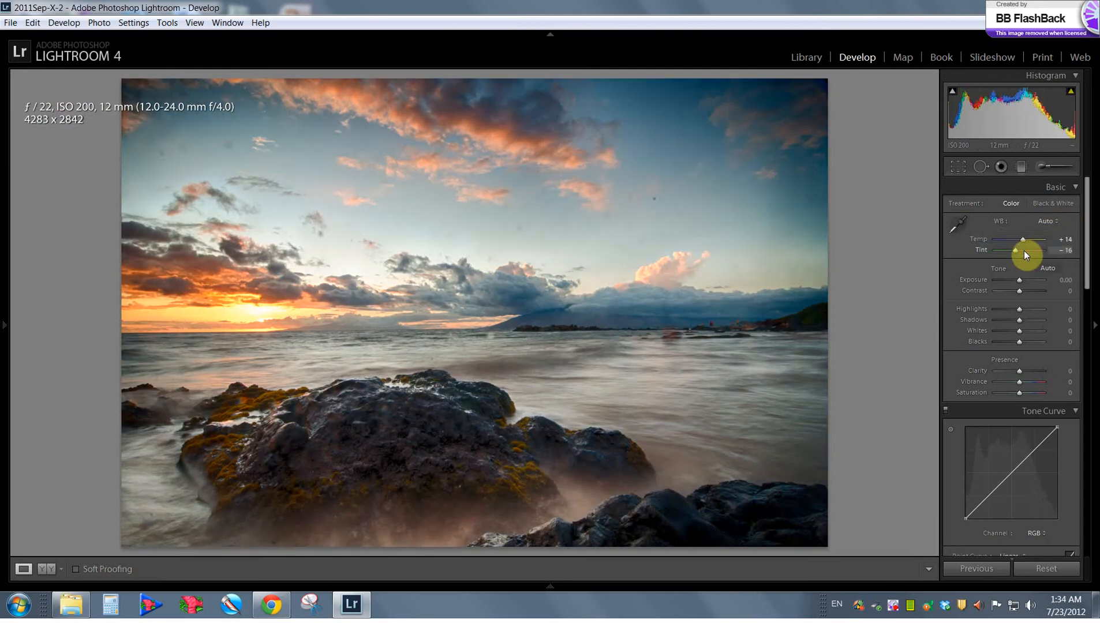
- Undo the Auto white balance, reapply it for comparison, and return the photo to As Shot
key(ctrl+z)
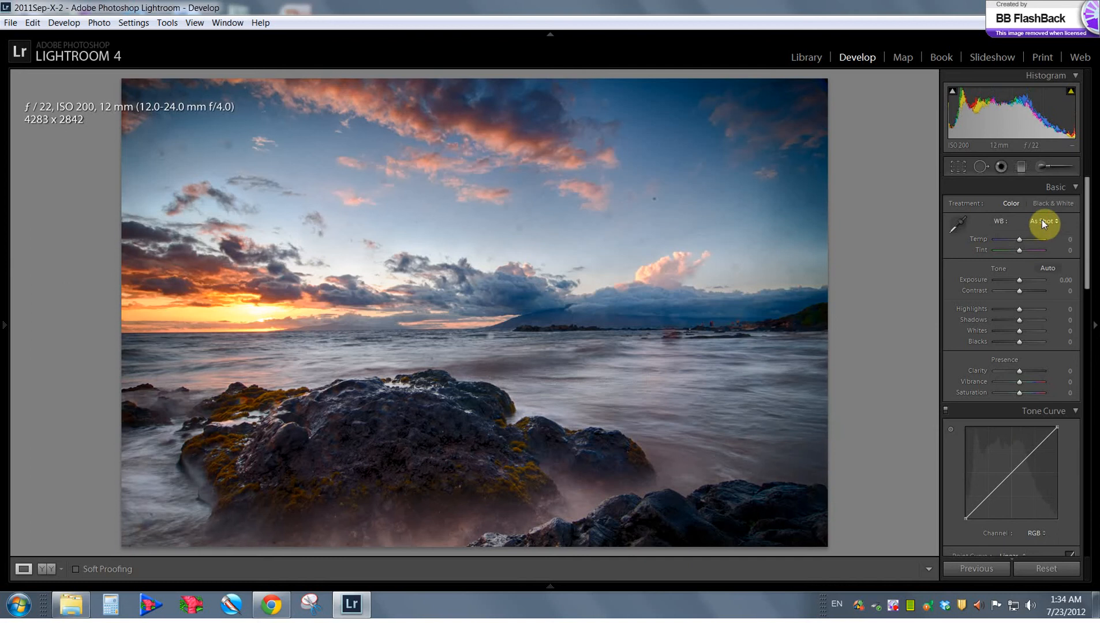
click(1042, 222)
click(1029, 246)
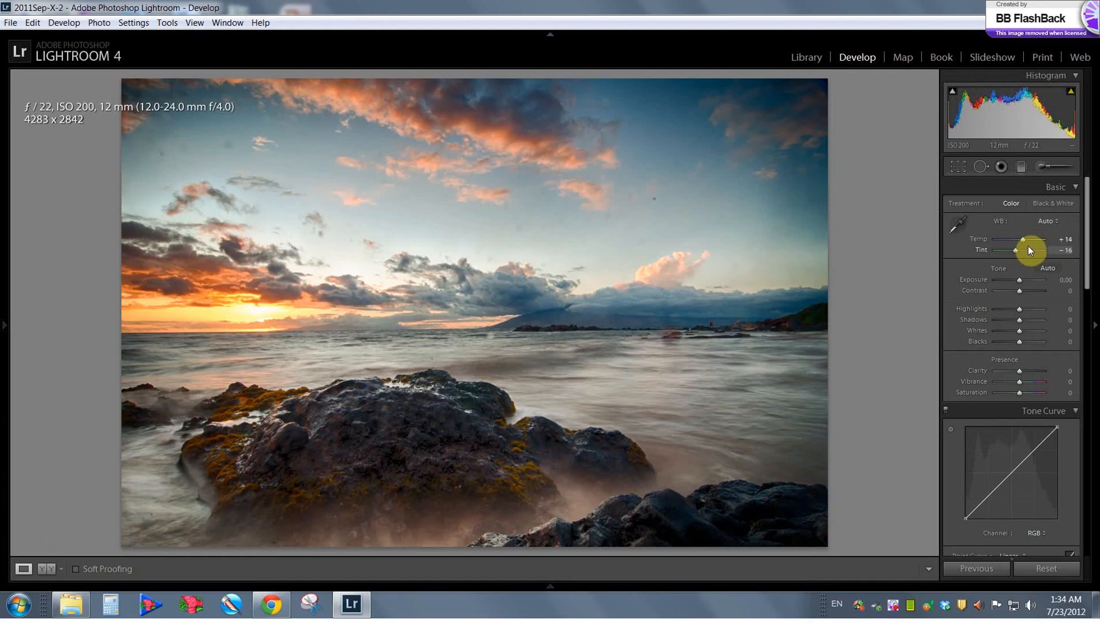
key(ctrl+z)
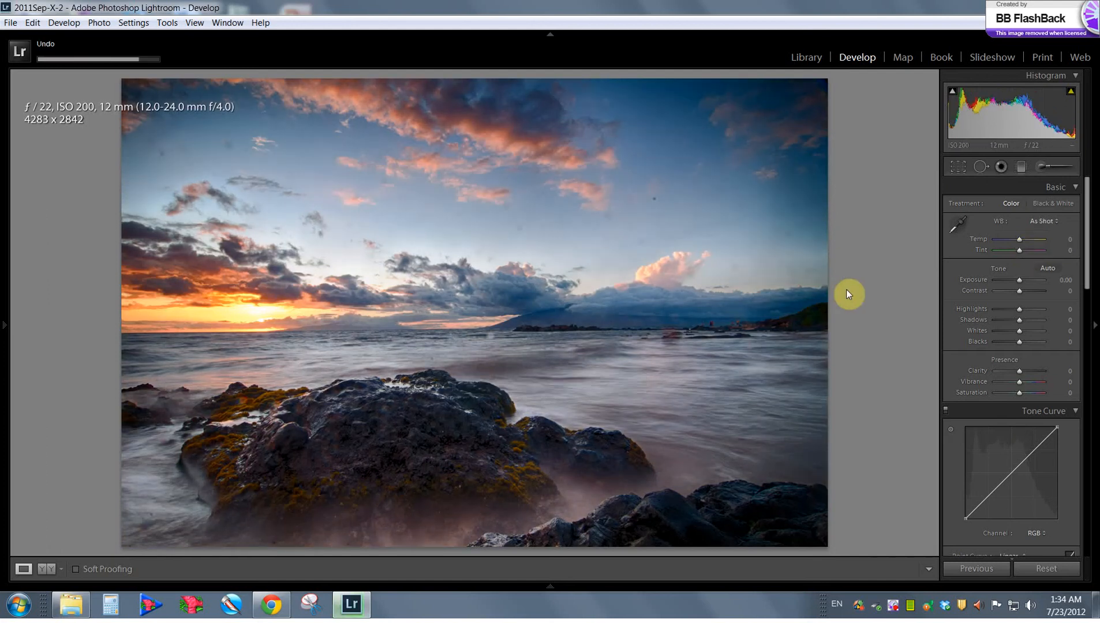
- Try the automatic tone adjustment on the photo and undo it
click(1051, 267)
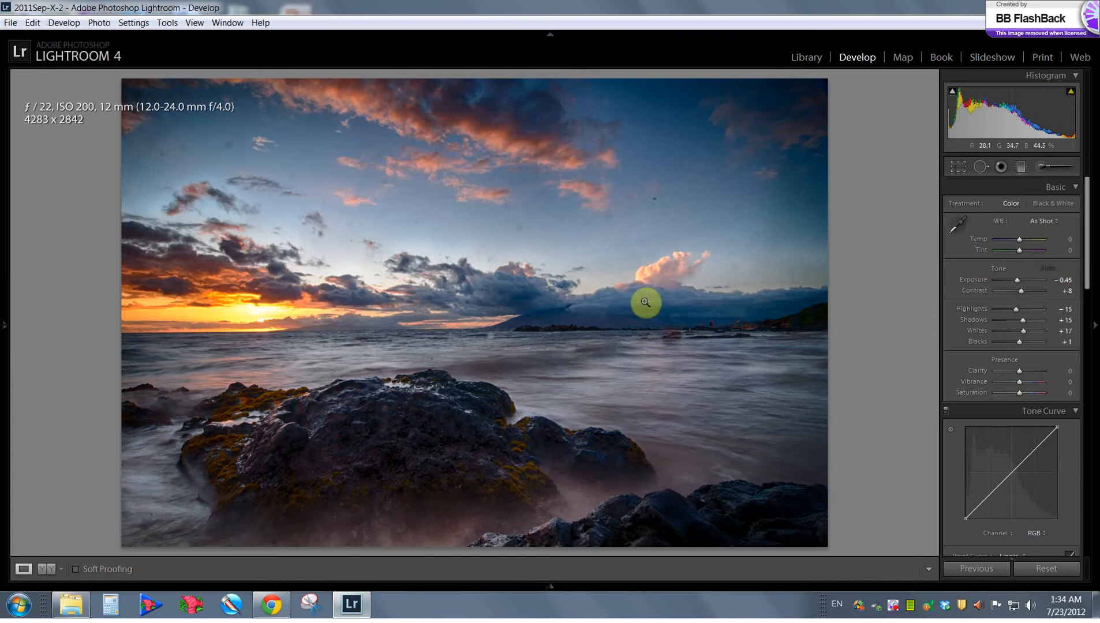
key(ctrl+z)
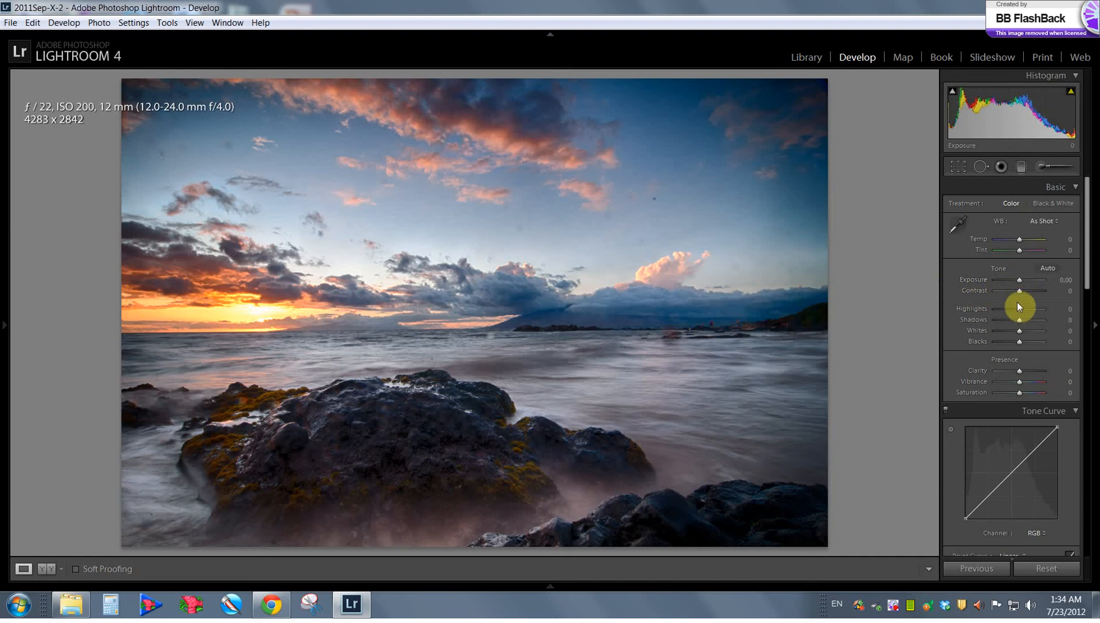
- Set the photo's Highlights to +19, Shadows to -38, Whites to +7 and Blacks to -7
mouse_move(1020, 308)
mouse_down()
mouse_move(1029, 318)
mouse_move(1005, 318)
mouse_move(1023, 310)
mouse_up()
mouse_move(1010, 320)
mouse_down()
mouse_move(1017, 343)
mouse_move(1022, 333)
mouse_up()
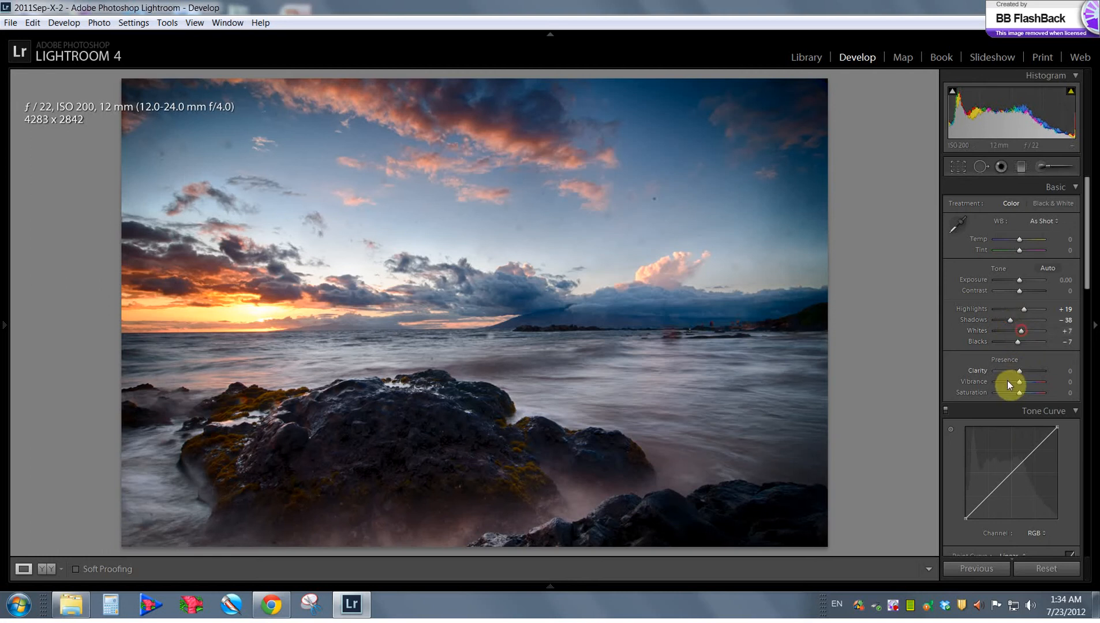
- Set the photo's Clarity to +19, Vibrance to +38 and Saturation to +45
drag(1017, 369, 1028, 381)
drag(1019, 393, 1033, 390)
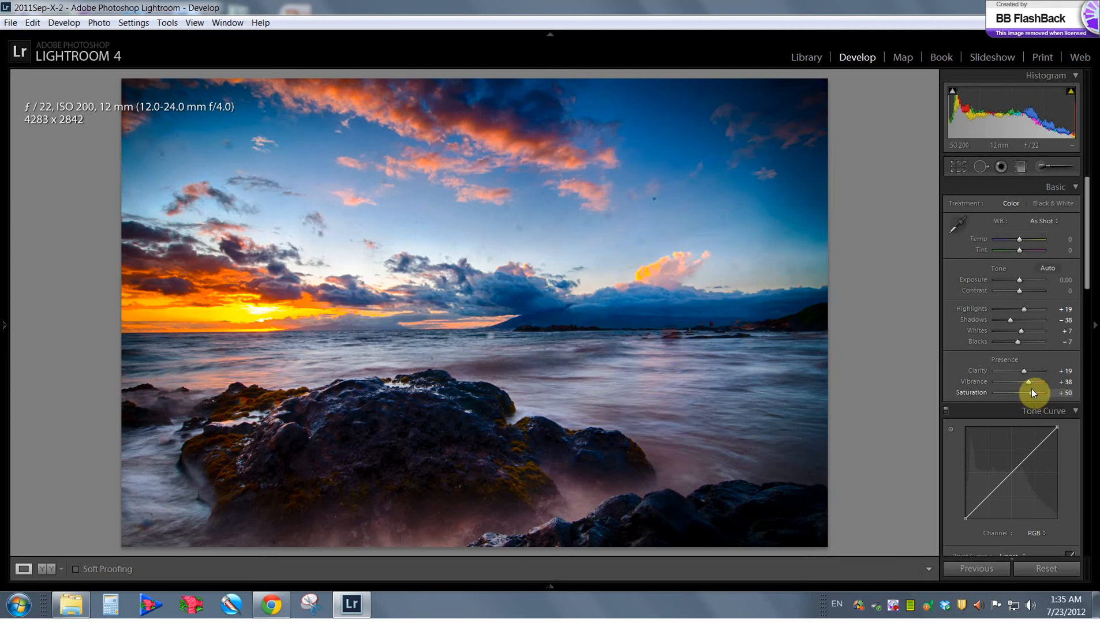
drag(1032, 390, 1030, 391)
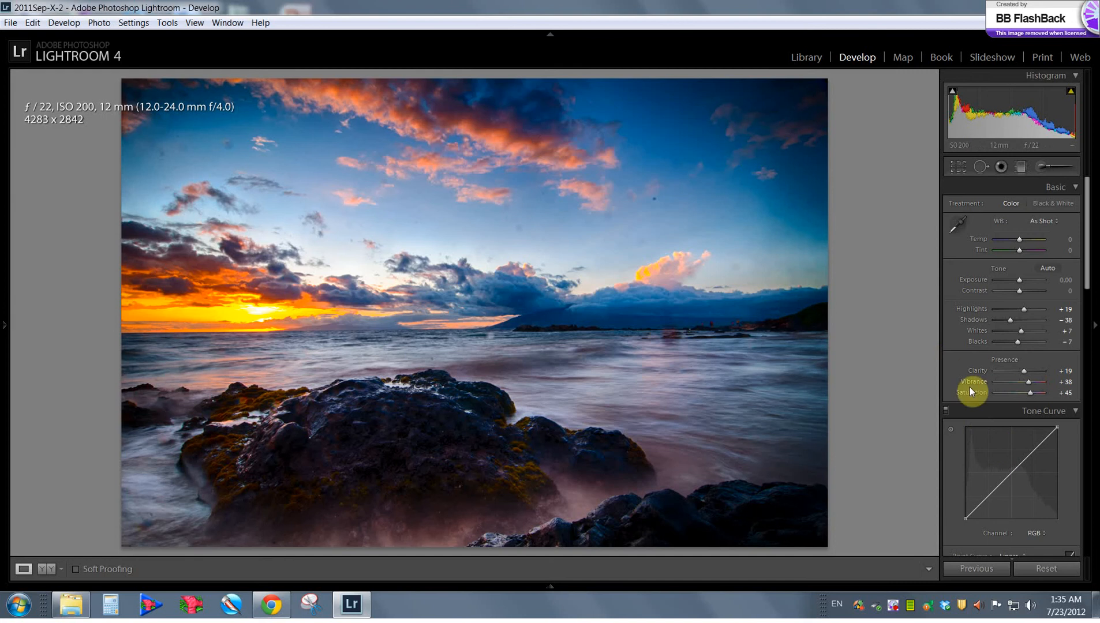
- Reduce only the blues in the HSL adjustments, with Saturation at -18 and Luminance at -11
drag(1088, 274, 1085, 361)
scroll(1085, 497, down, 1)
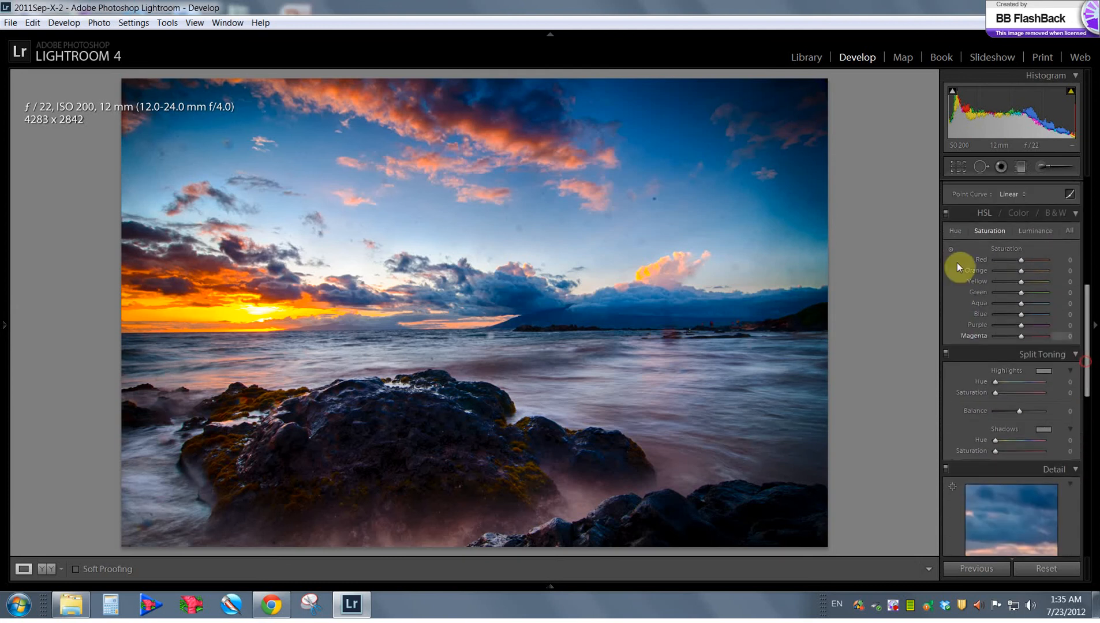
drag(1007, 316, 1011, 314)
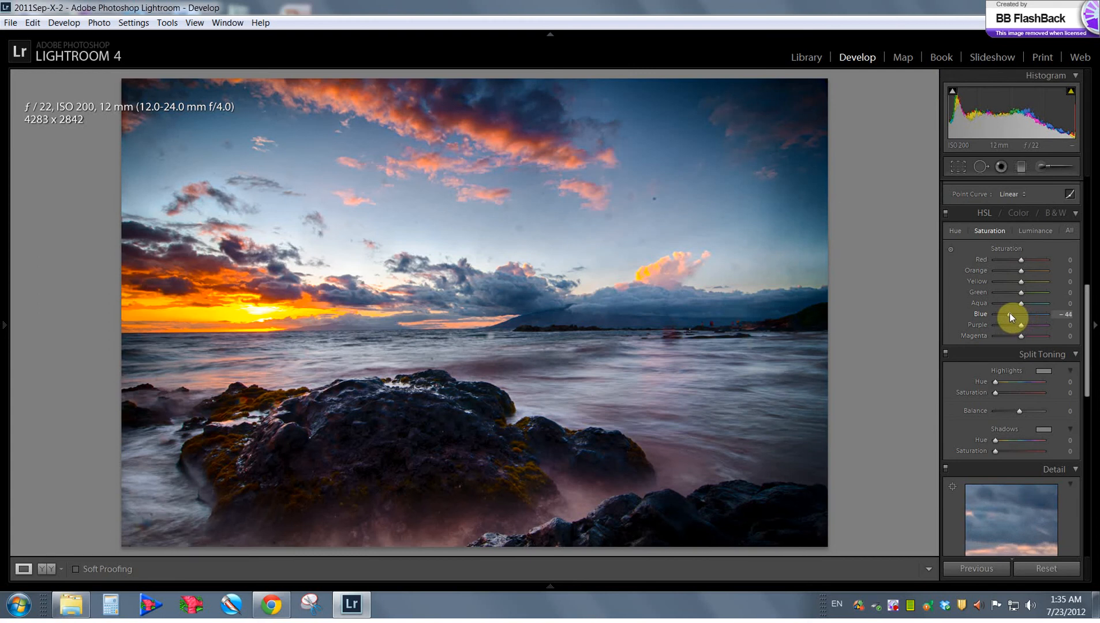
drag(1012, 313, 1018, 315)
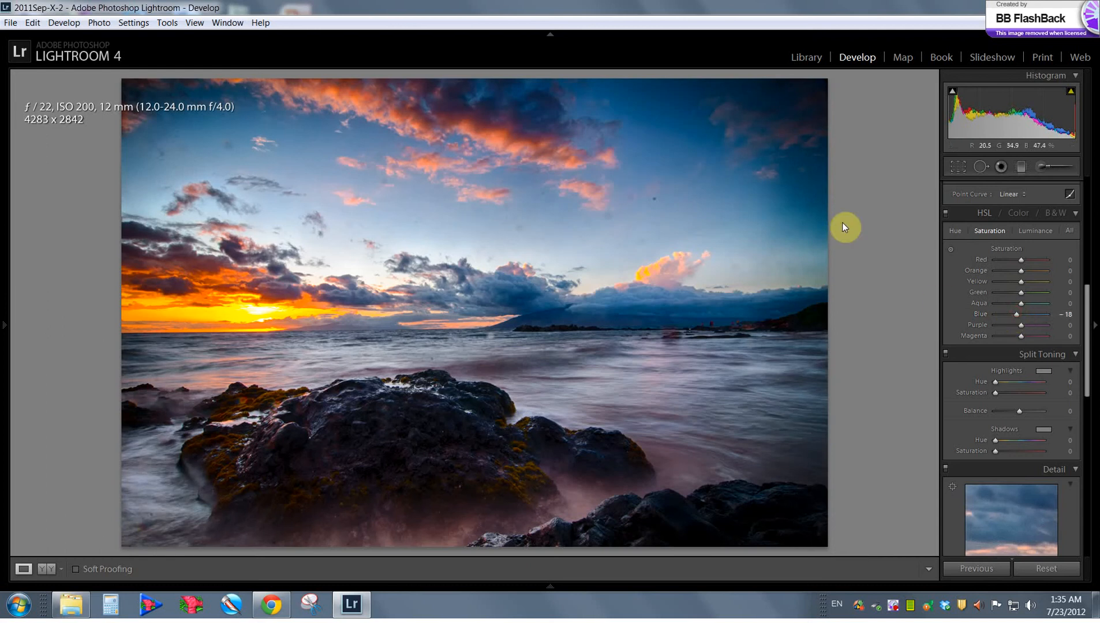
click(1033, 231)
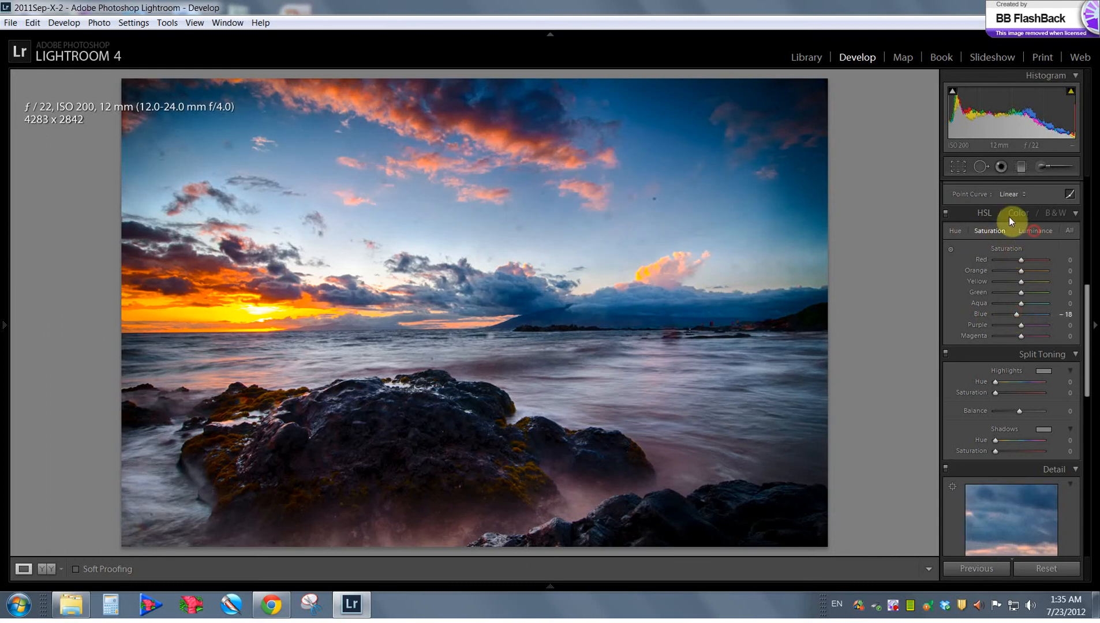
mouse_move(1020, 316)
mouse_down()
mouse_move(1029, 314)
mouse_move(1013, 317)
mouse_up()
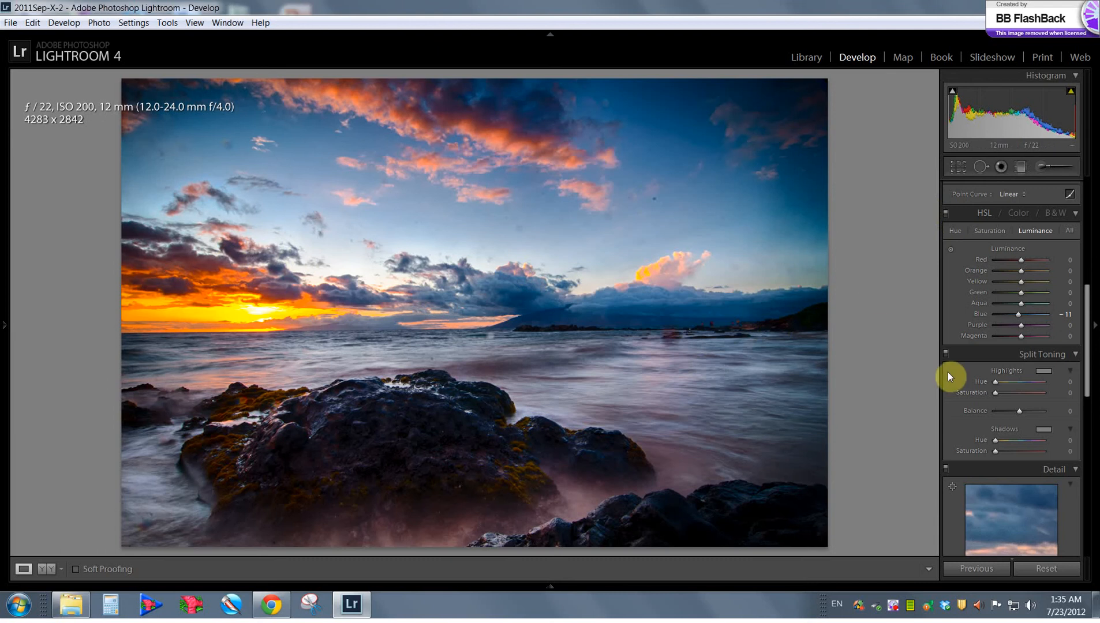
- Examine the clouds, horizon, sea and rocks at full magnification for noise and color fringing
scroll(973, 353, up, 3)
scroll(974, 353, up, 8)
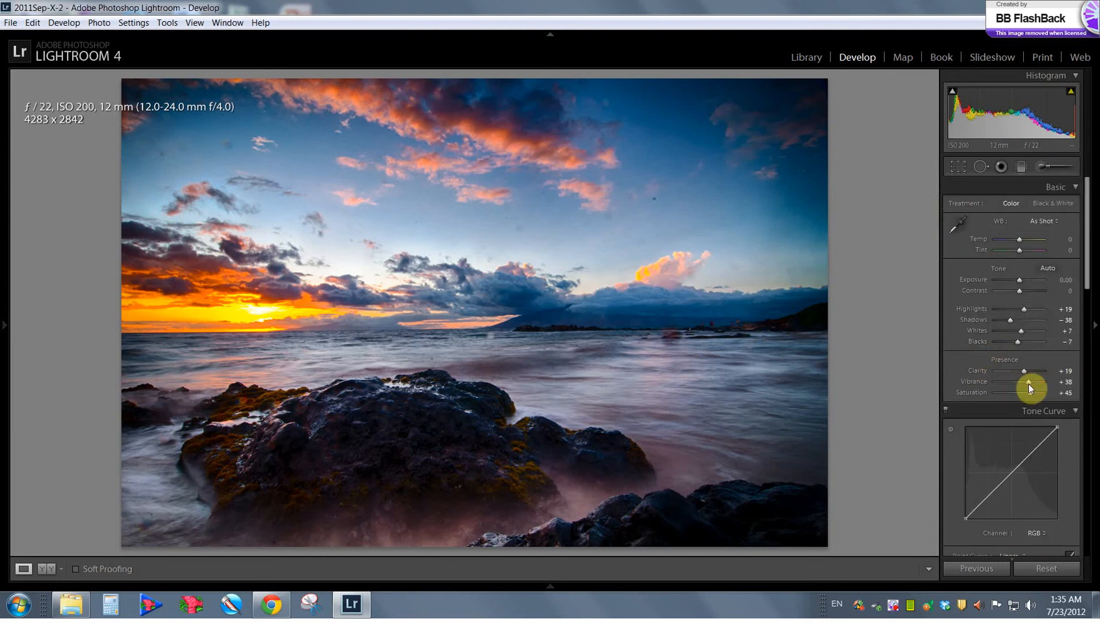
scroll(1027, 378, down, 10)
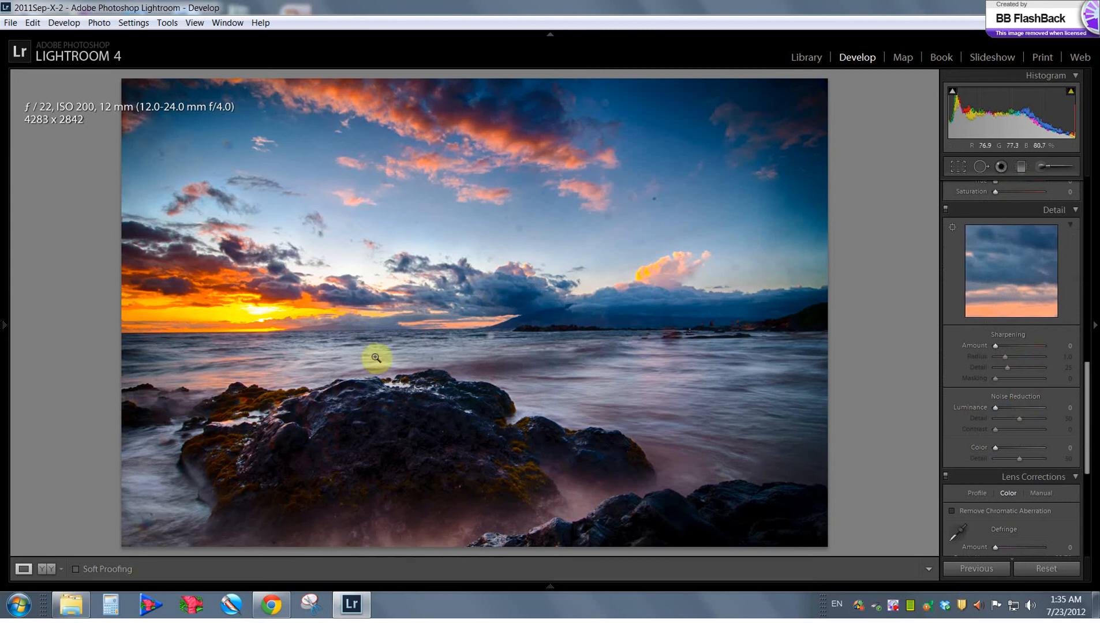
click(430, 273)
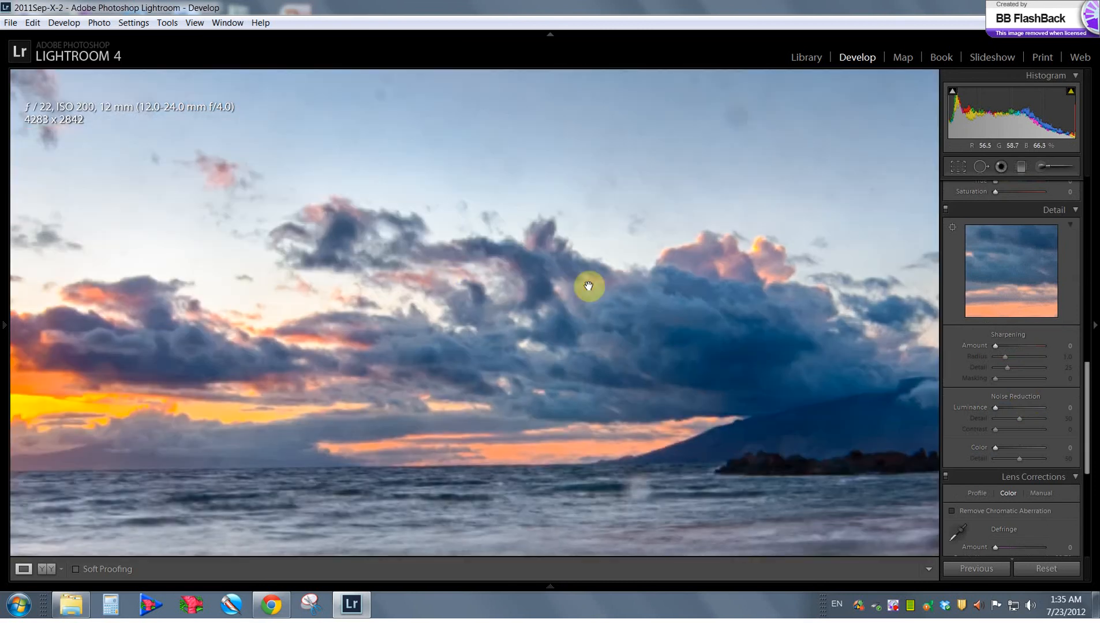
drag(588, 286, 302, 413)
drag(502, 466, 492, 319)
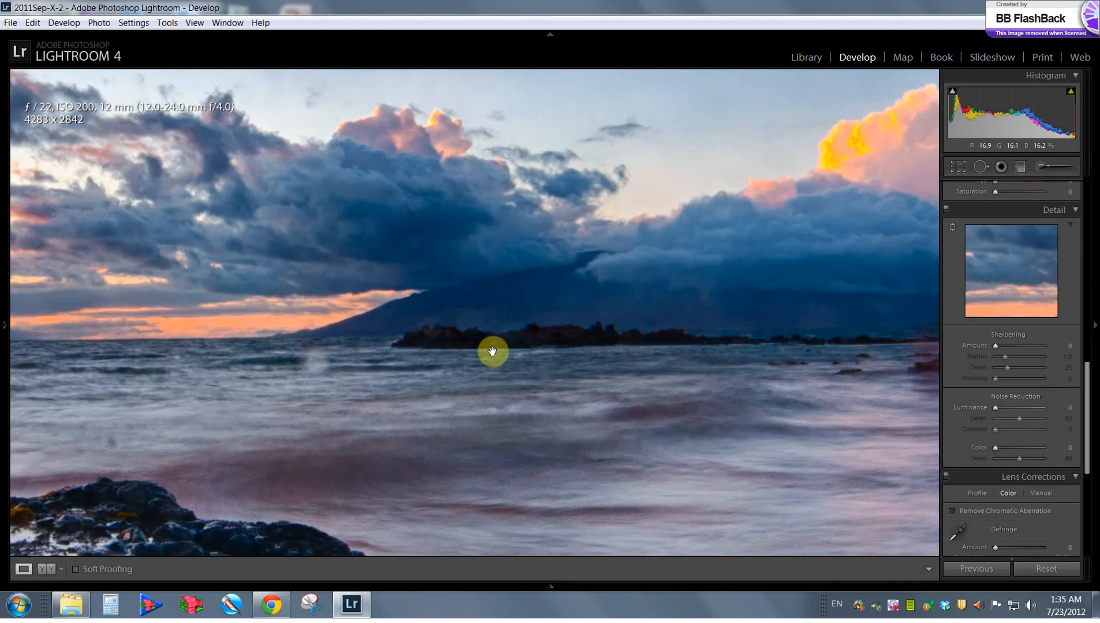
drag(1088, 459, 1089, 502)
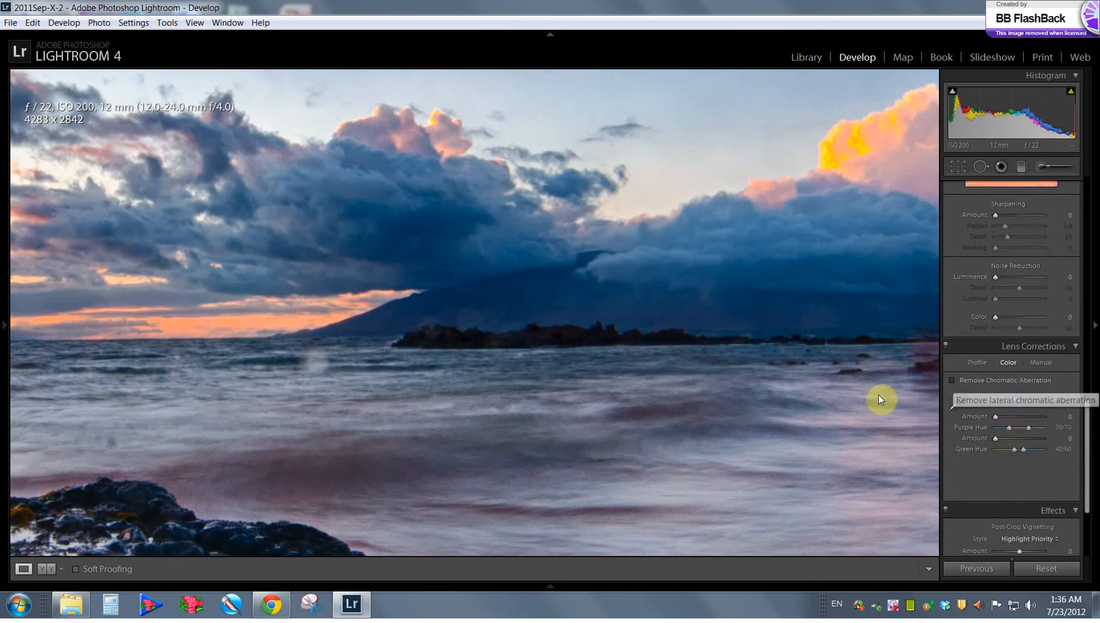
drag(801, 365, 545, 275)
drag(494, 322, 729, 239)
drag(354, 348, 720, 500)
drag(493, 314, 1014, 251)
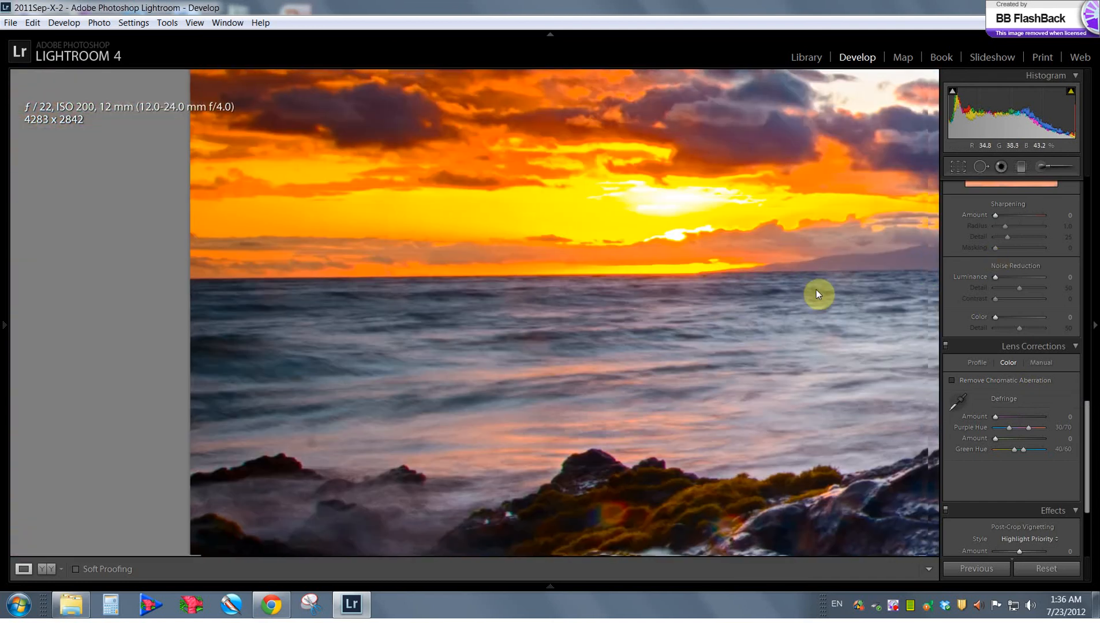
- Sample a fringe color from the photo with Defringe for a green Amount of 2 and Green Hue of 23/43
click(959, 399)
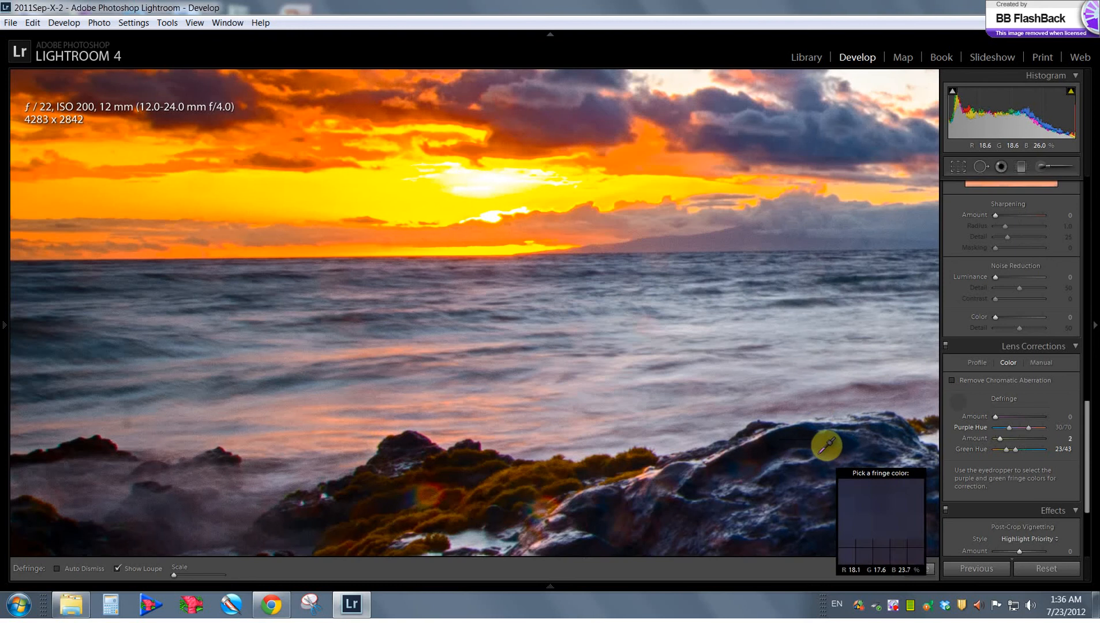
click(720, 446)
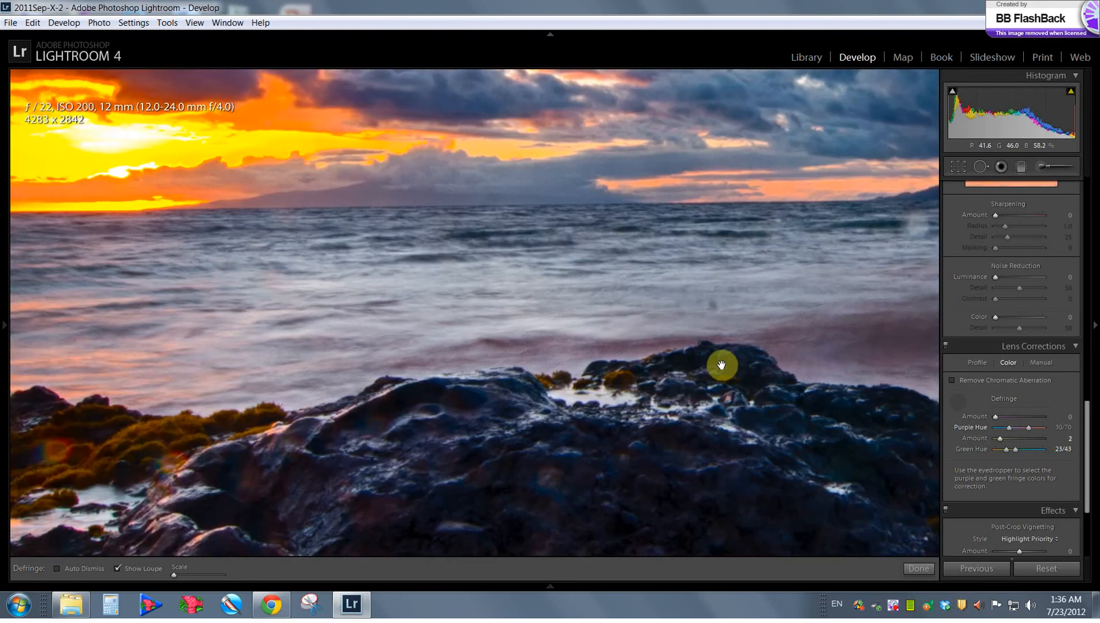
drag(721, 365, 605, 481)
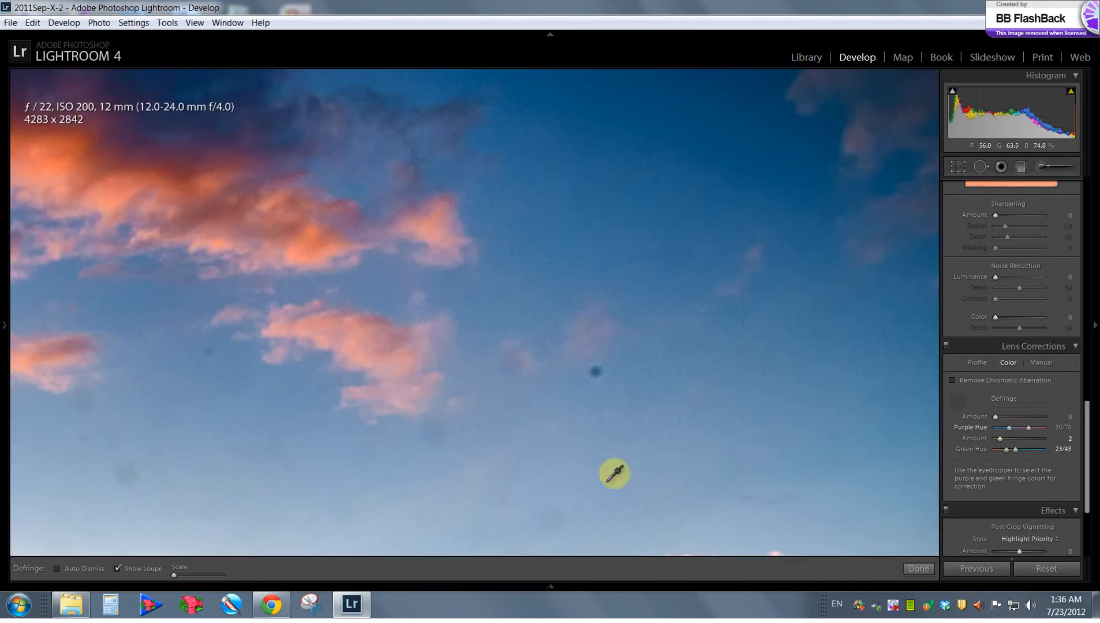
- Compare the whole photo before and after side by side, finish the fringe sampling, and return to the single view
key(z)
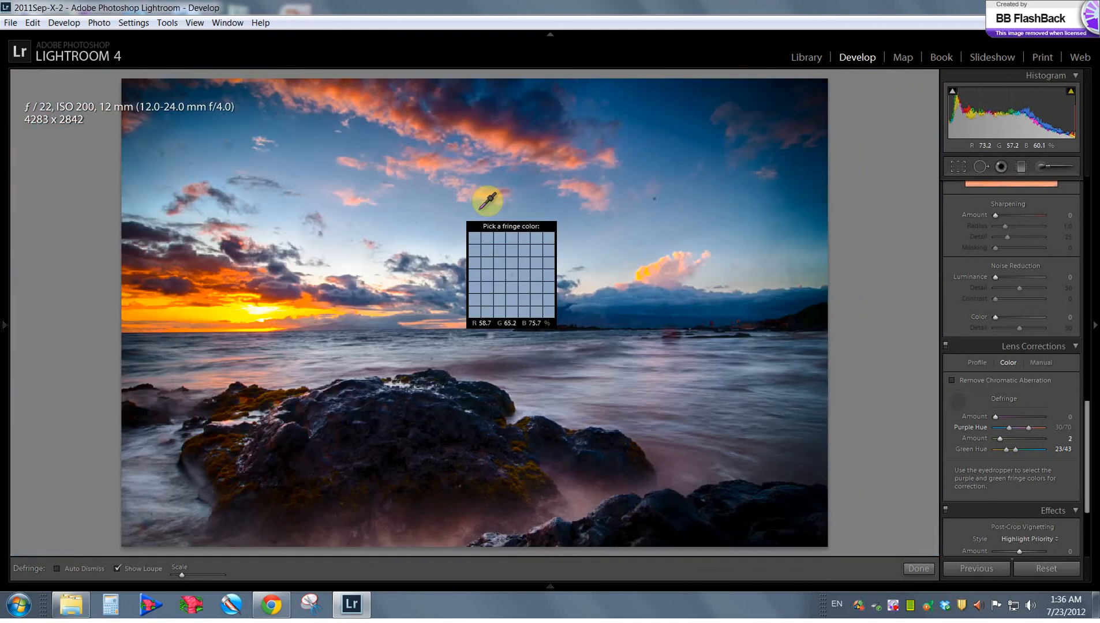
key(y)
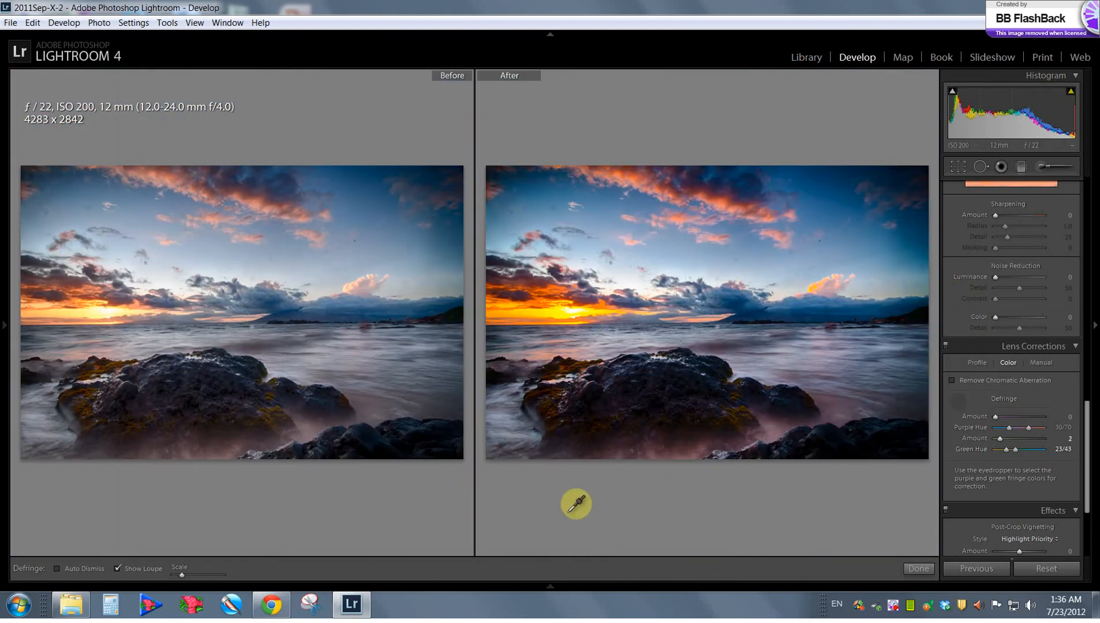
click(918, 569)
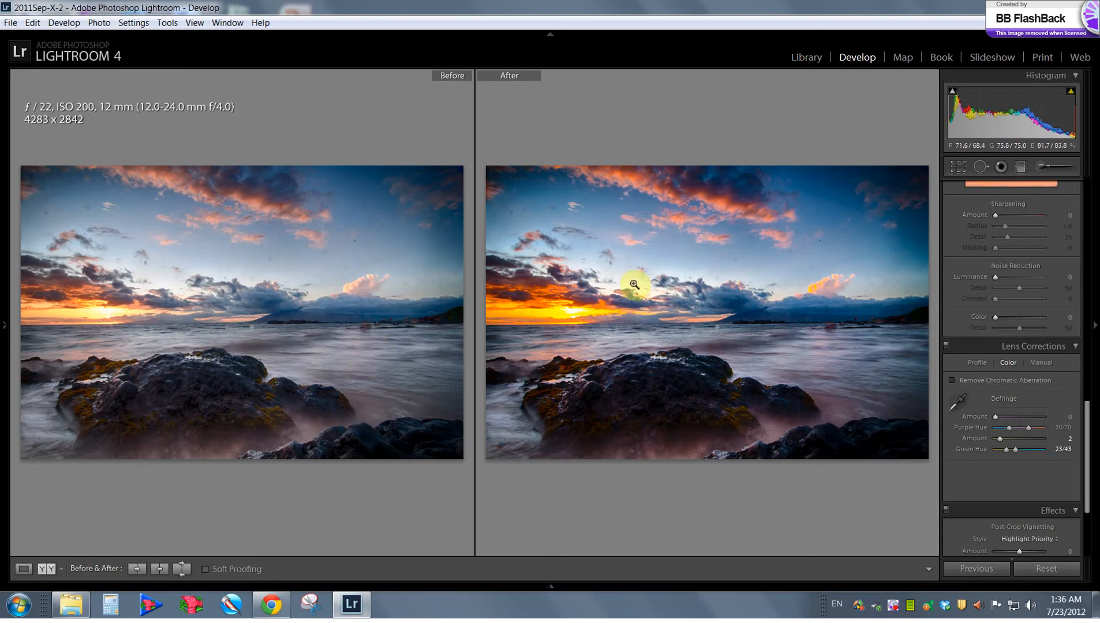
key(y)
- Open a copy of the photo with Lightroom adjustments in Adobe Photoshop CS6
right_click(479, 303)
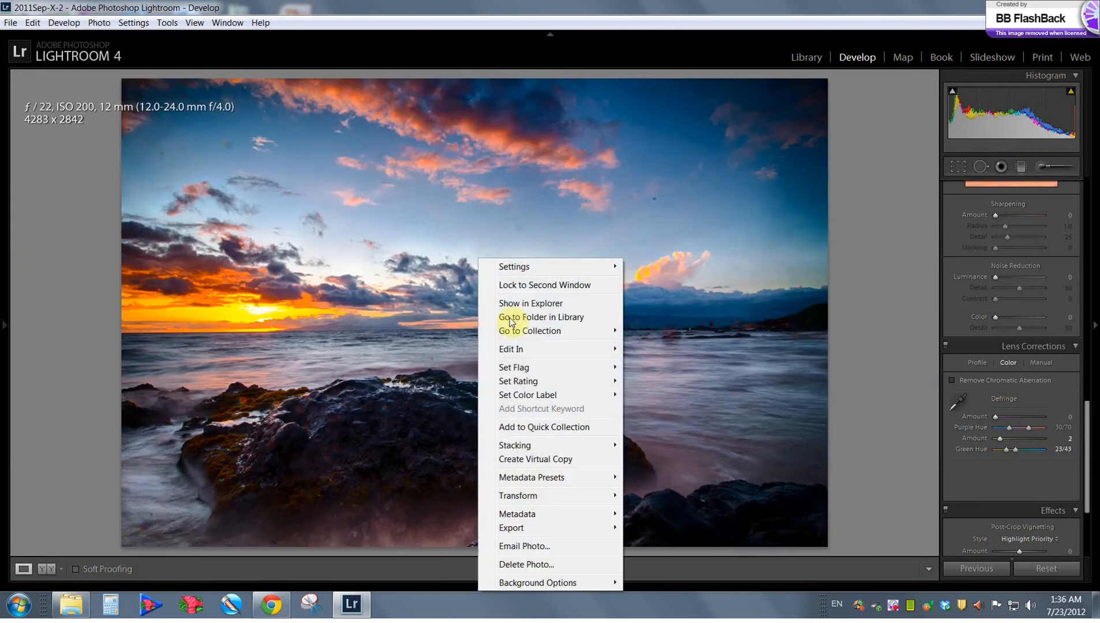
mouse_move(517, 354)
click(699, 350)
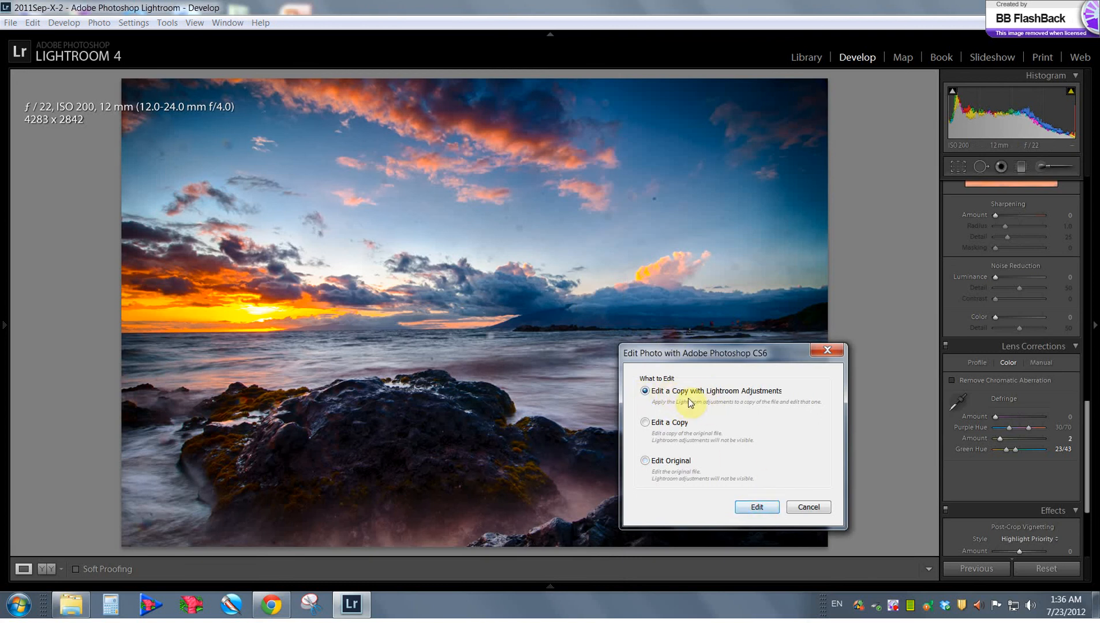
click(749, 508)
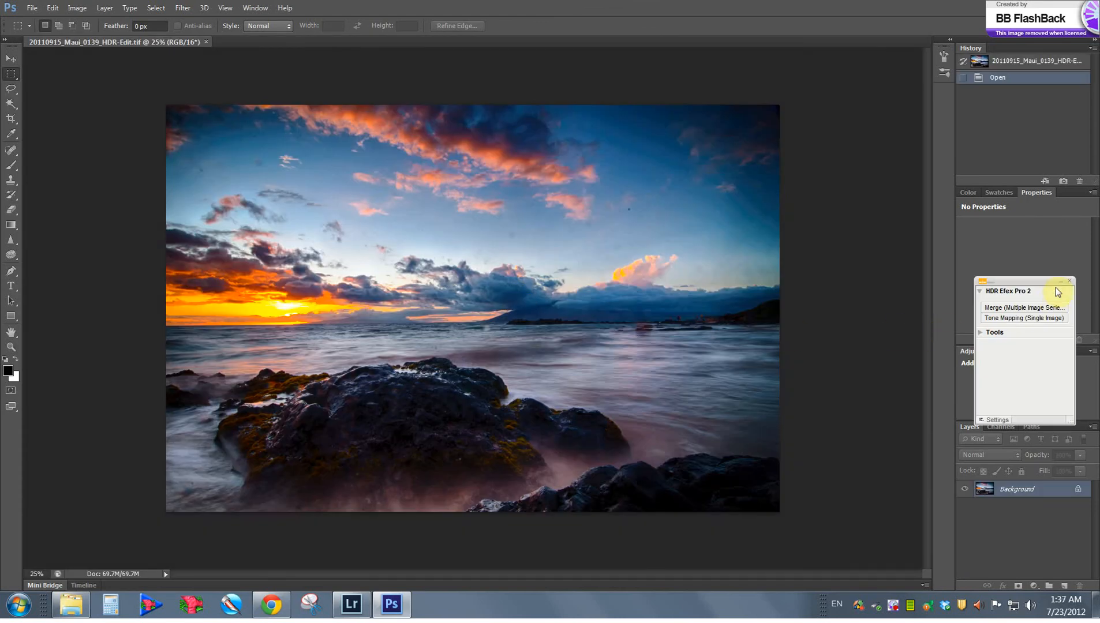
- Close the HDR Efex Pro 2 panel, dismiss the trial notice, and show the photo at actual pixels
click(1071, 282)
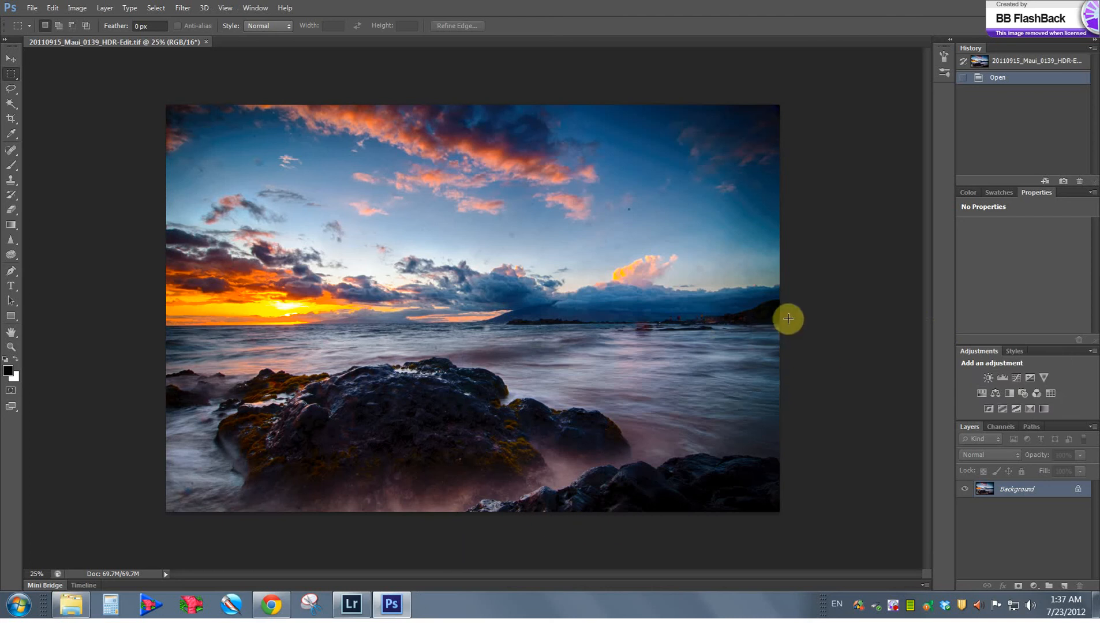
key(z)
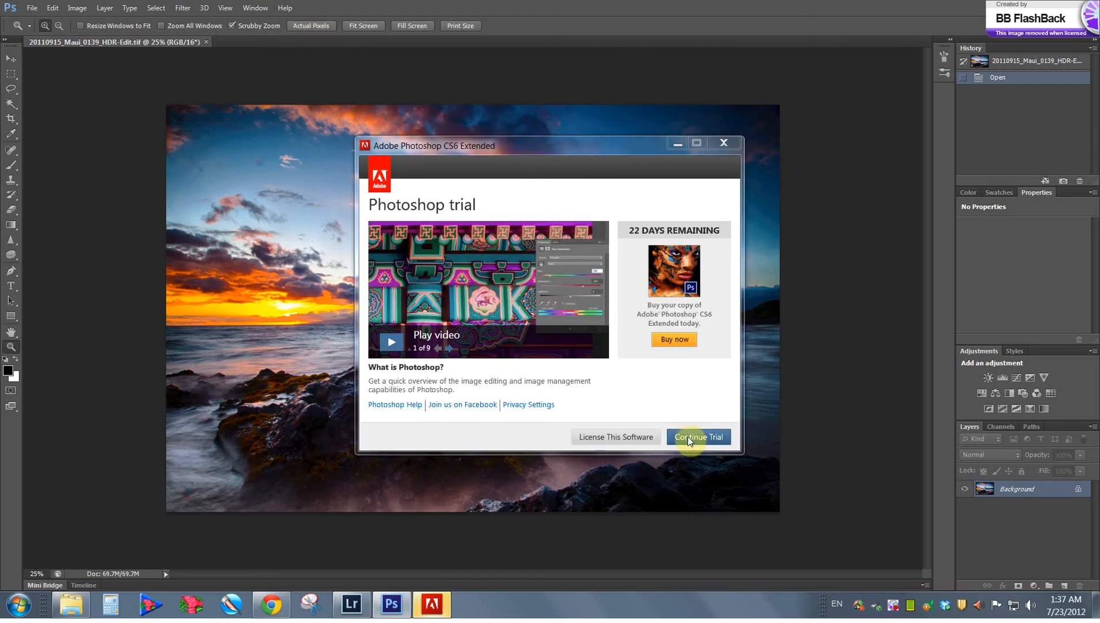
key(Escape)
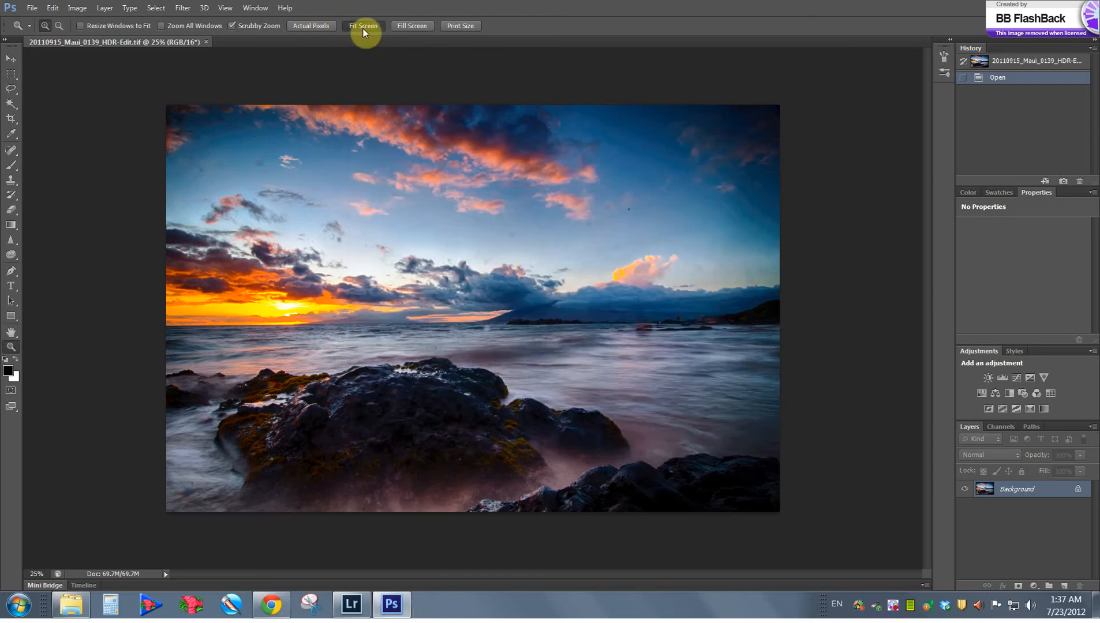
click(364, 28)
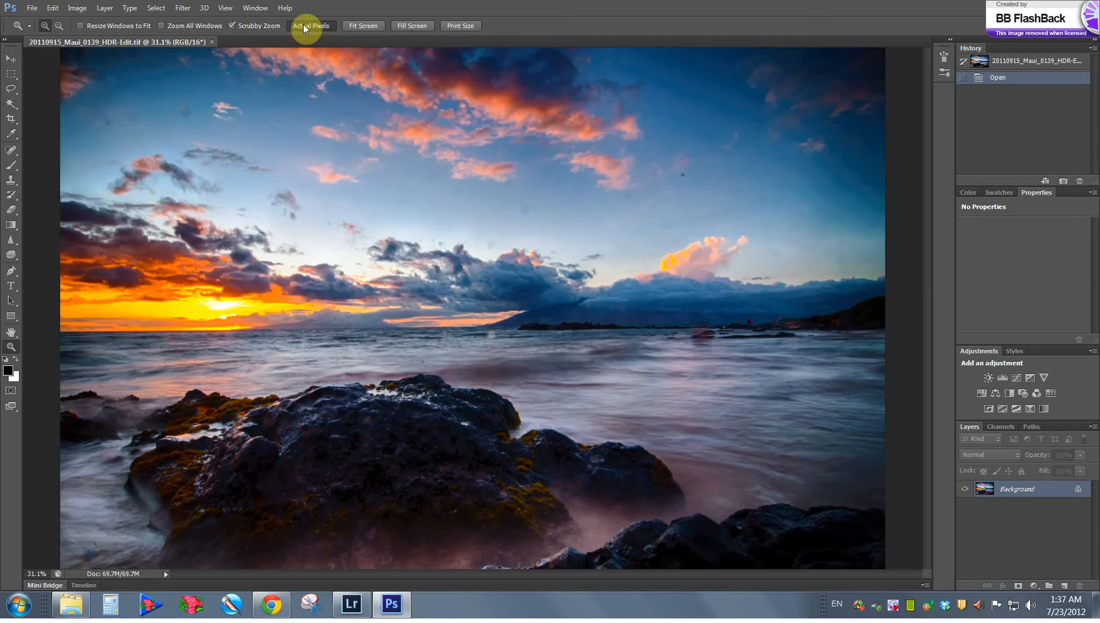
click(304, 25)
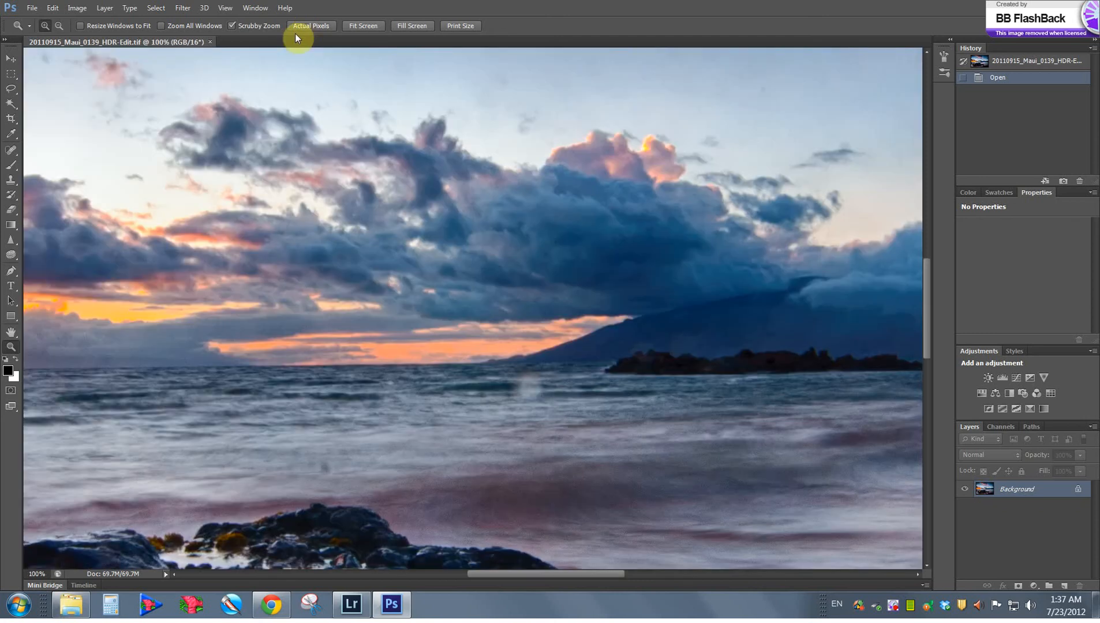
- Remove a dust spot from the dark blue sky near the photo's upper-left corner with the Content-Aware Spot Healing Brush
click(10, 151)
click(52, 152)
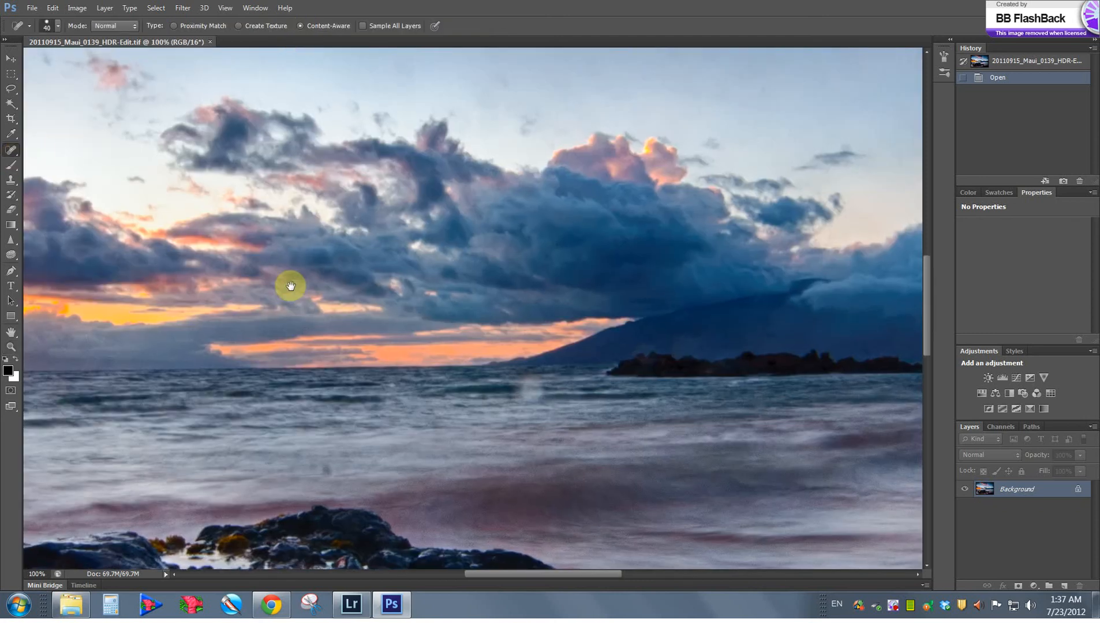
drag(290, 286, 474, 420)
click(430, 263)
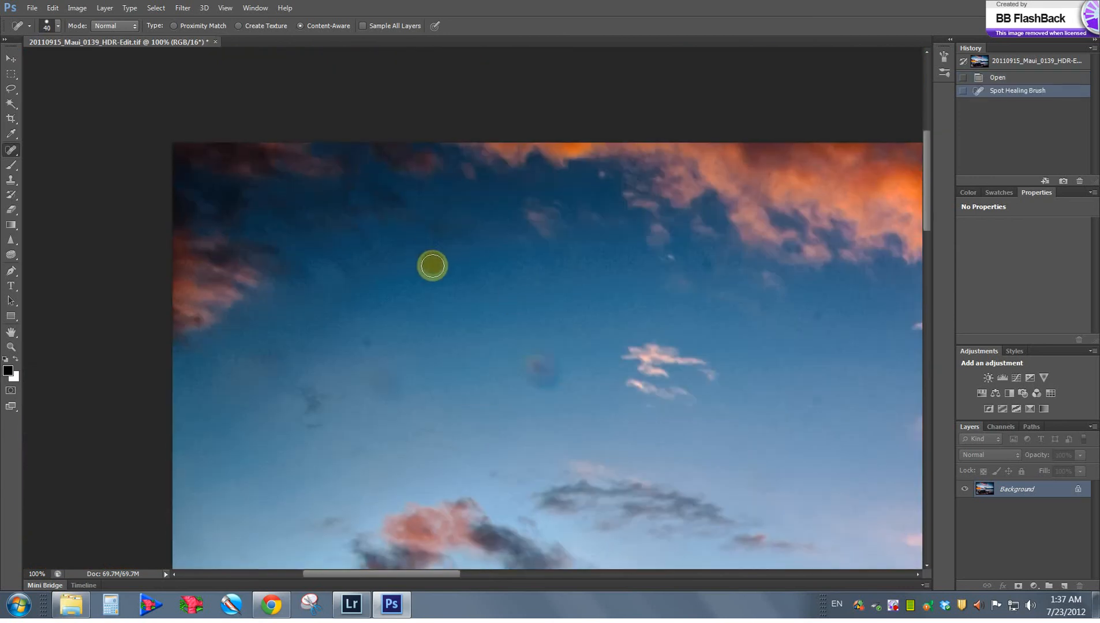
- Heal the dust spots and dark smudges across the upper-left blue sky, enlarging the brush to 90 px for the bigger ones
click(433, 266)
click(351, 364)
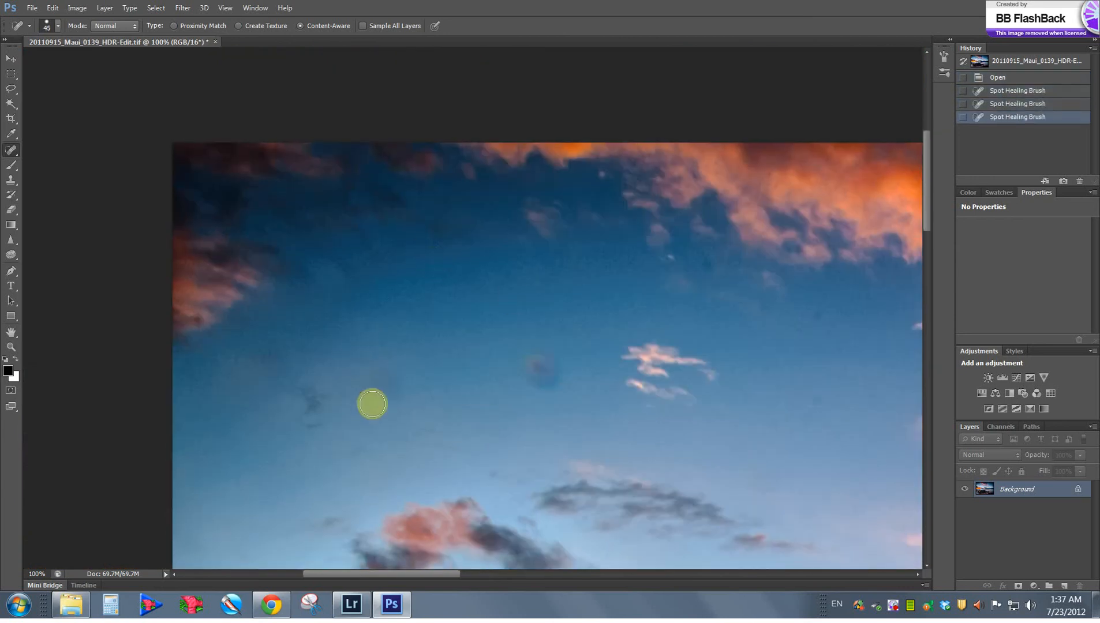
key(bracketright)
key(bracketright)
key(bracketright)
click(380, 385)
click(299, 408)
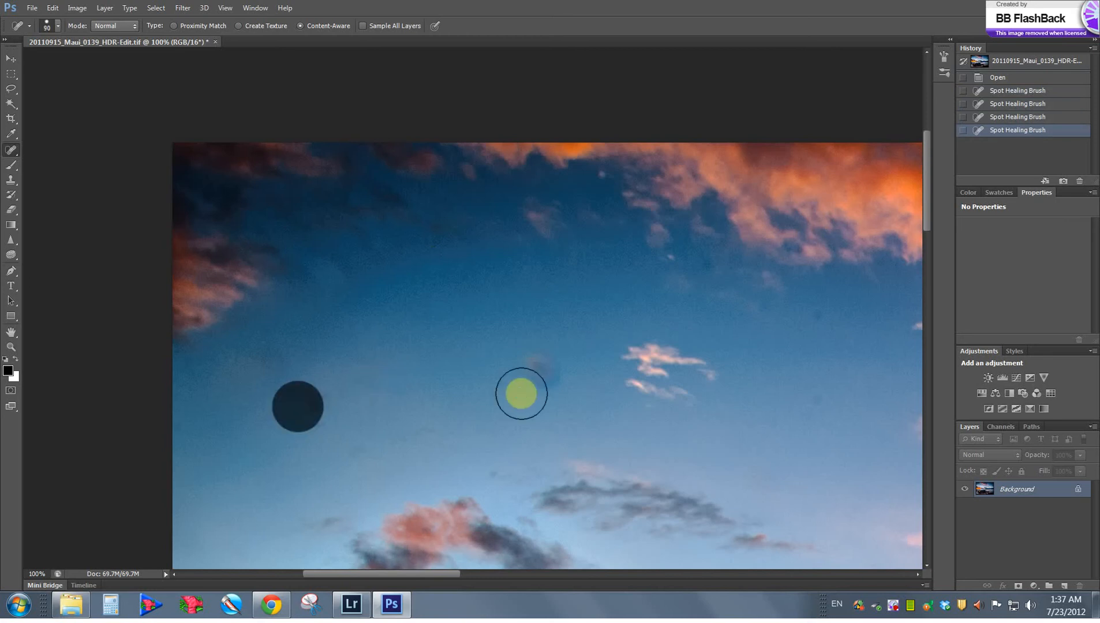
- Heal the round reddish smudge in the upper-left sky, then the smaller specks around the pink-and-grey cloud with a 45 px brush
click(548, 369)
key(bracketleft)
click(489, 472)
key(bracketleft)
key(bracketleft)
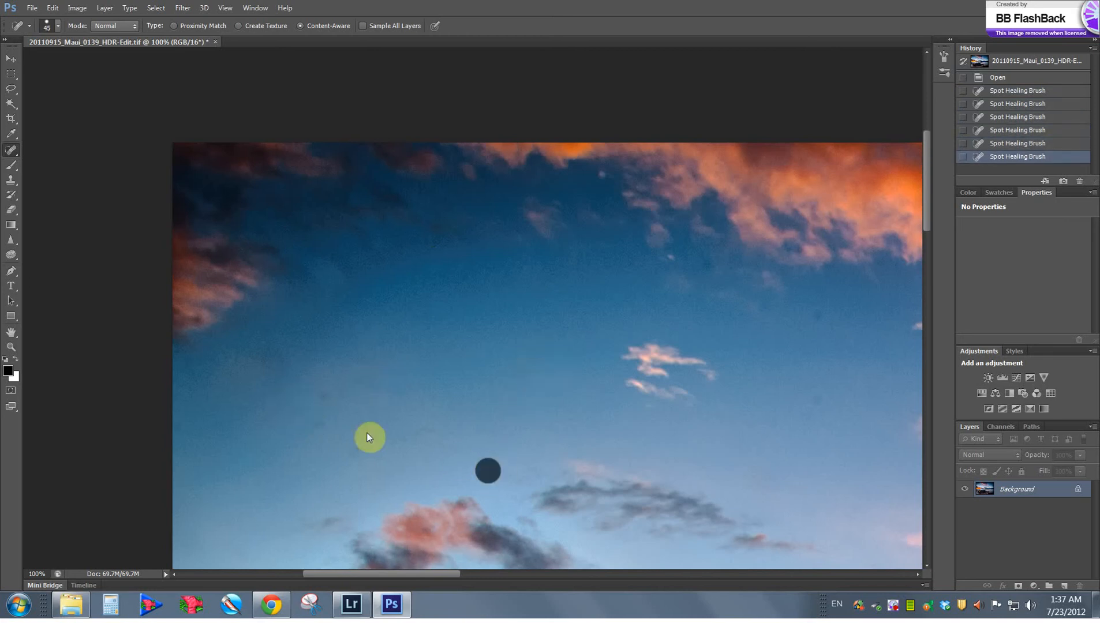
click(321, 399)
click(326, 531)
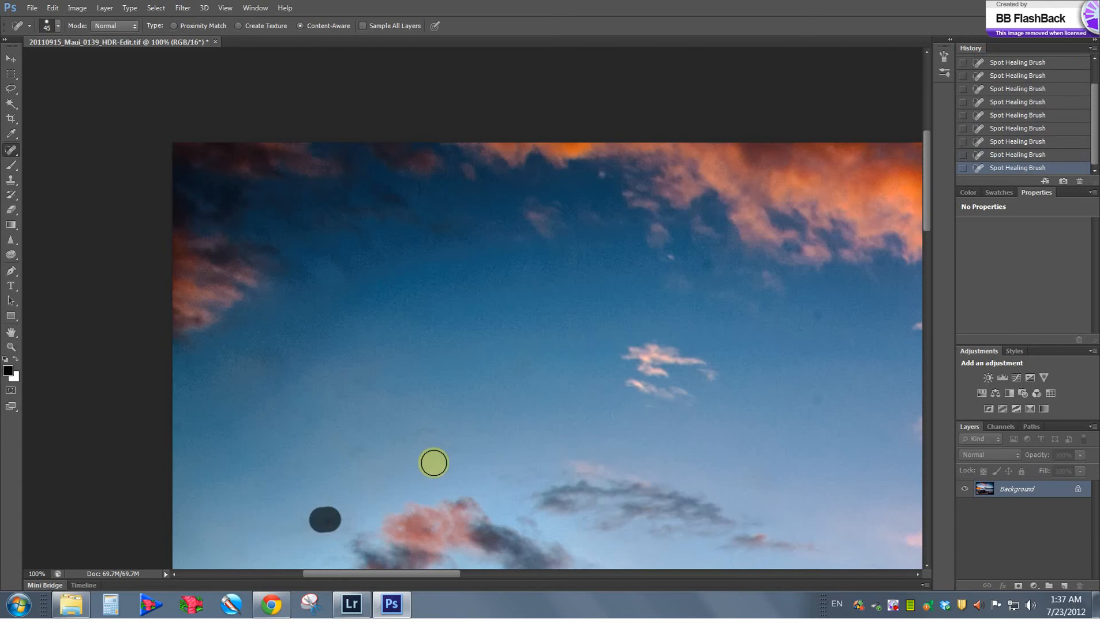
- Heal the specks in the blue sky around the small pink clouds beneath the orange cloud band
scroll(577, 375, up, 3)
scroll(578, 375, right, 5)
click(508, 346)
click(640, 398)
click(622, 338)
click(592, 398)
click(630, 340)
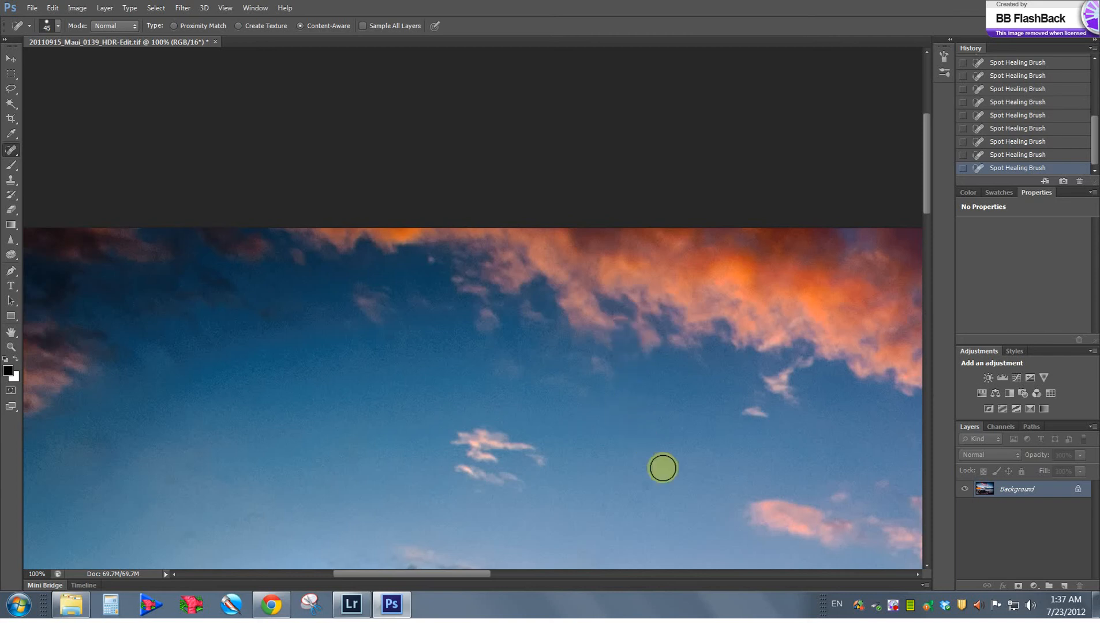
- Heal the dark spot and the faint pink smudge in the blue sky to the right of the orange clouds
key(space)
mouse_move(750, 454)
mouse_down()
mouse_move(649, 359)
mouse_move(380, 402)
mouse_move(386, 364)
mouse_move(264, 365)
mouse_up()
key(bracketright)
key(bracketright)
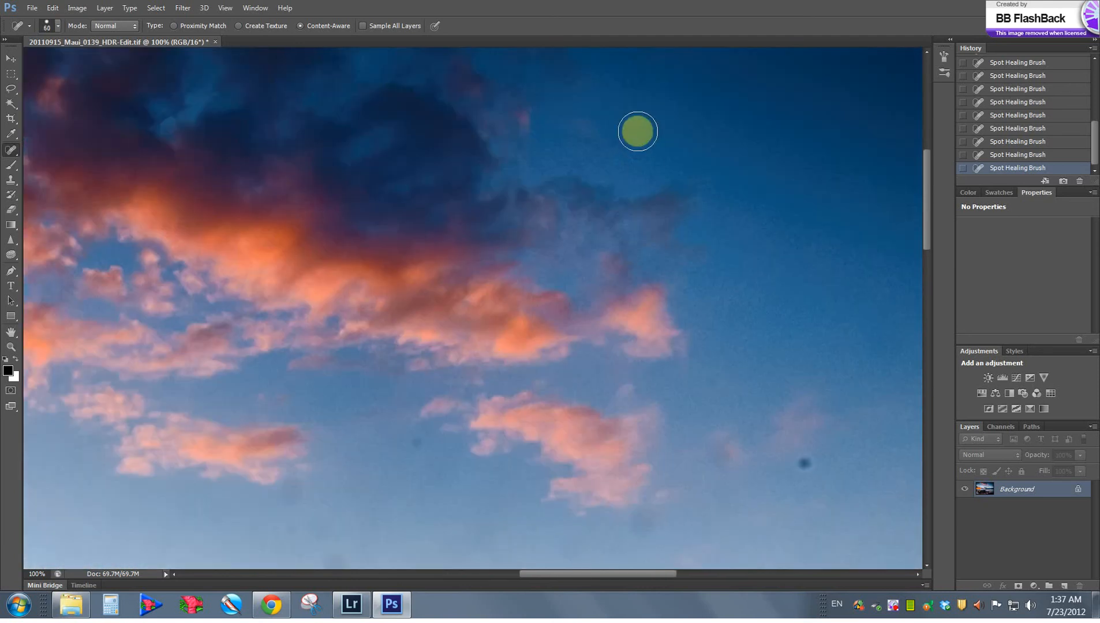
click(806, 466)
key(bracketleft)
key(bracketleft)
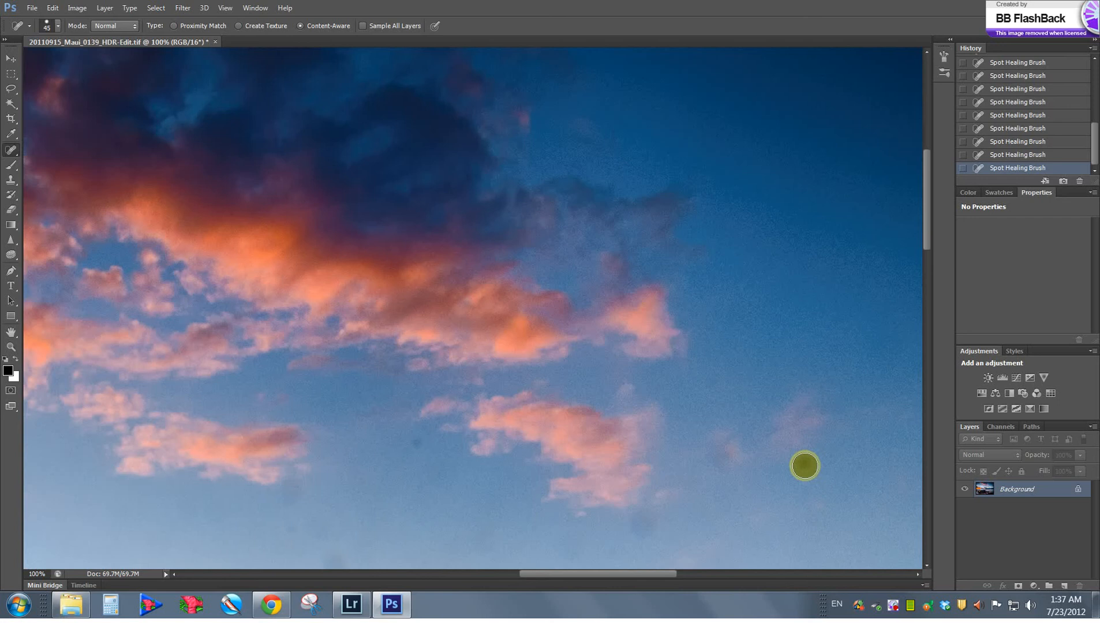
key(bracketright)
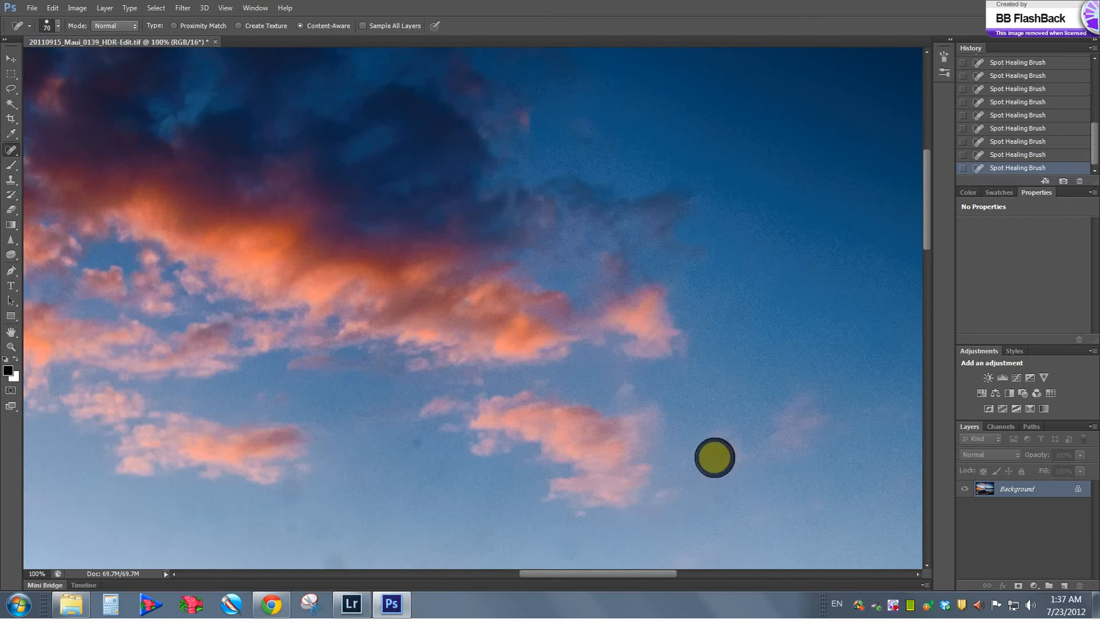
- Heal the grey spots in the pale sky above the dark cloud bank and beside the glowing yellow cloud with a 60 px brush
drag(513, 488, 734, 245)
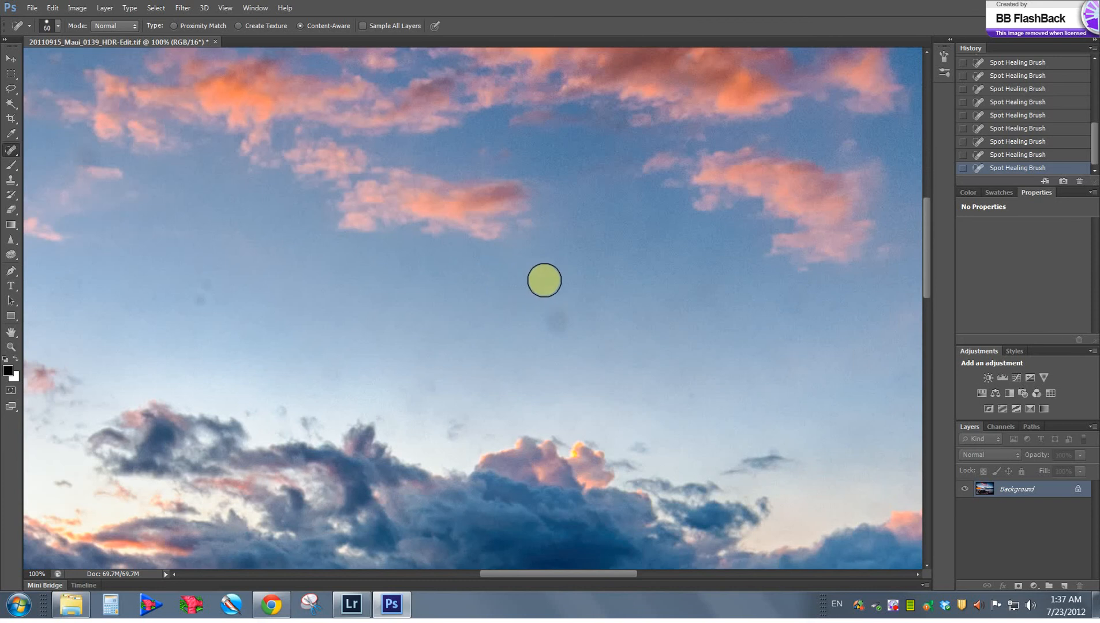
click(553, 324)
click(455, 430)
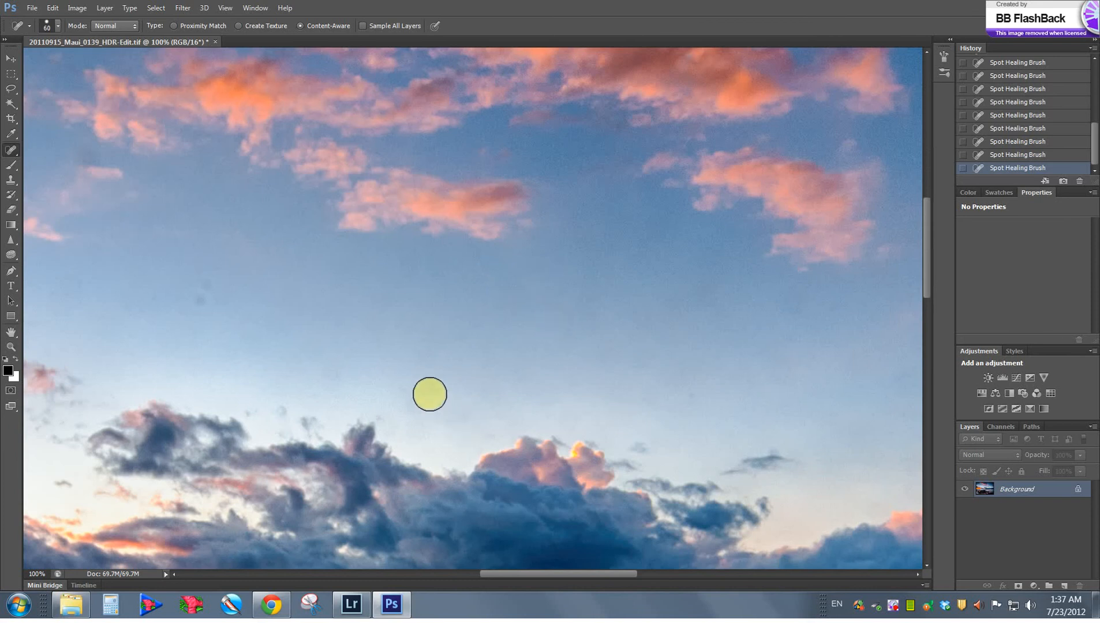
drag(657, 366, 543, 363)
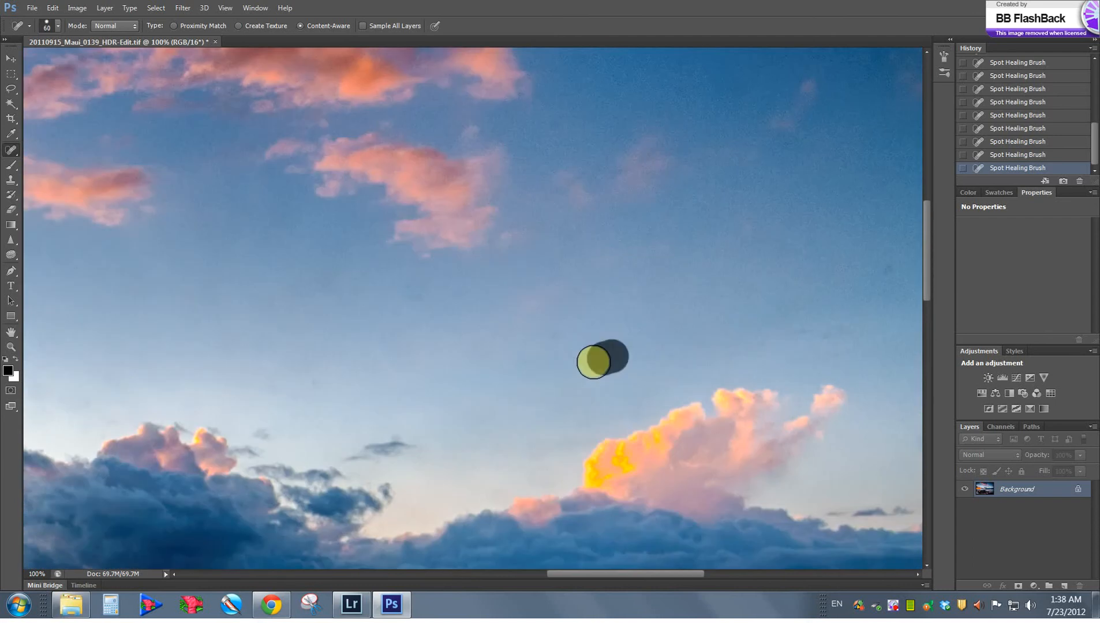
drag(629, 336, 439, 386)
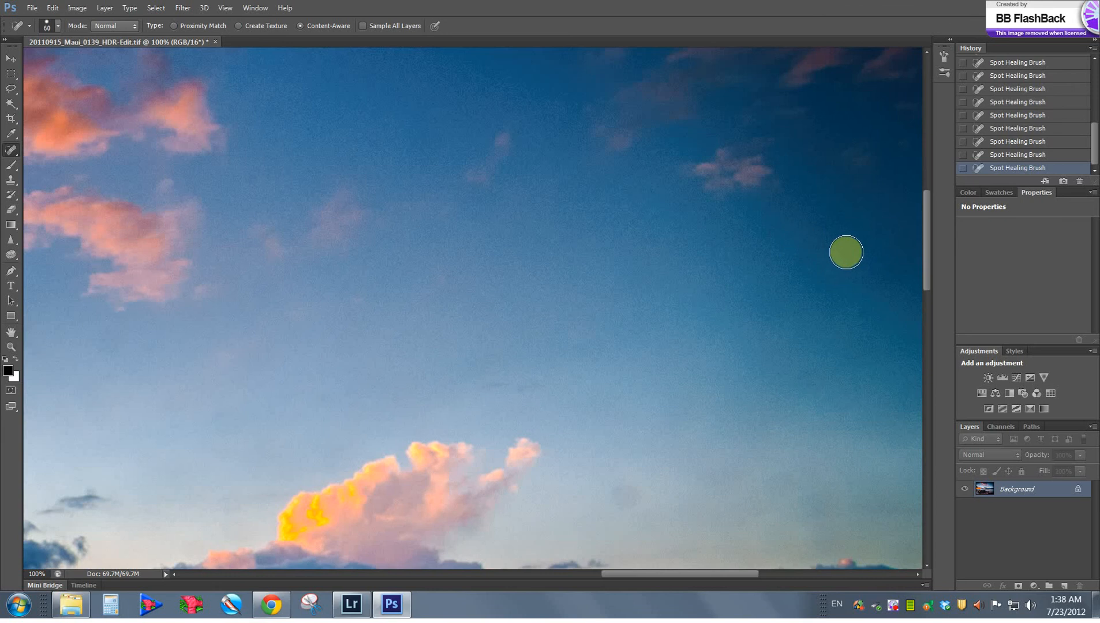
drag(830, 457, 832, 314)
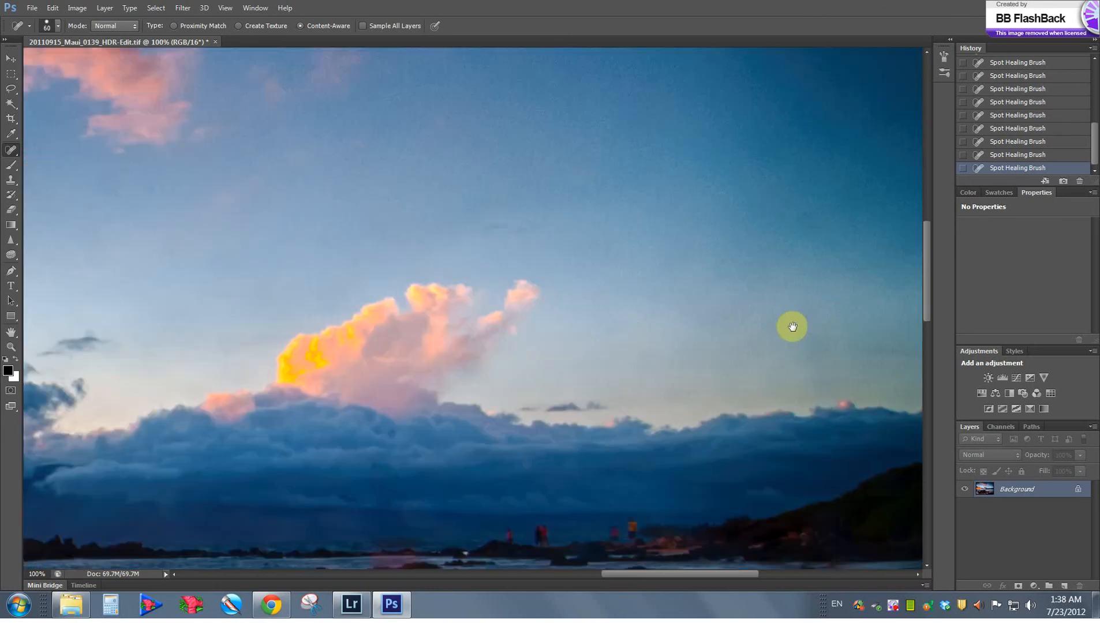
- Check the left half of the sky for leftover specks and heal the one near the isolated pink clouds
drag(615, 243, 909, 265)
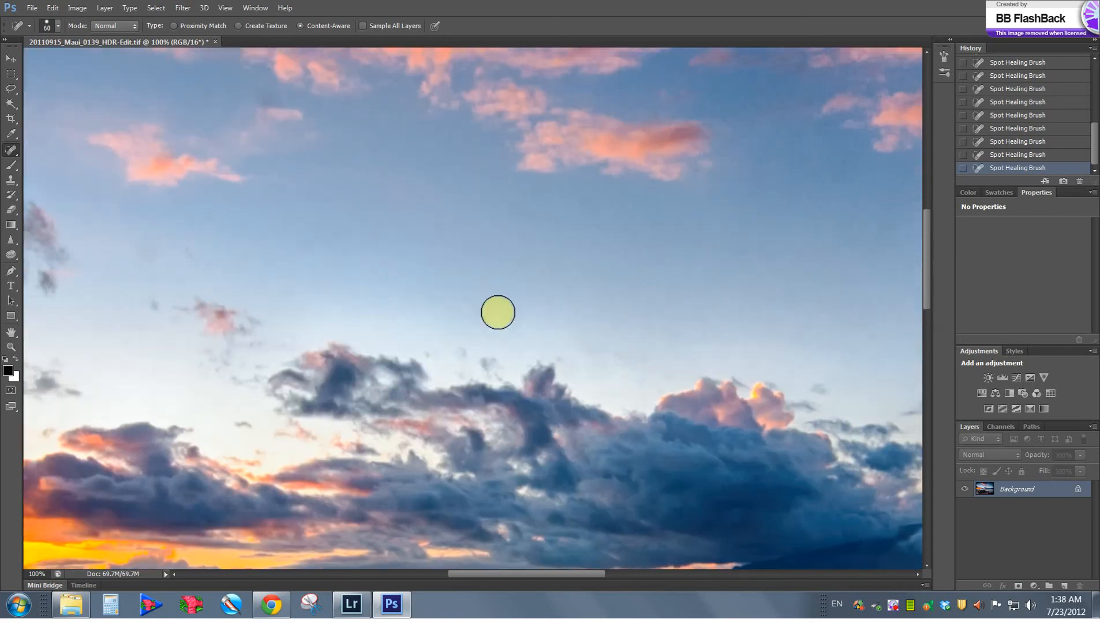
drag(435, 316, 590, 358)
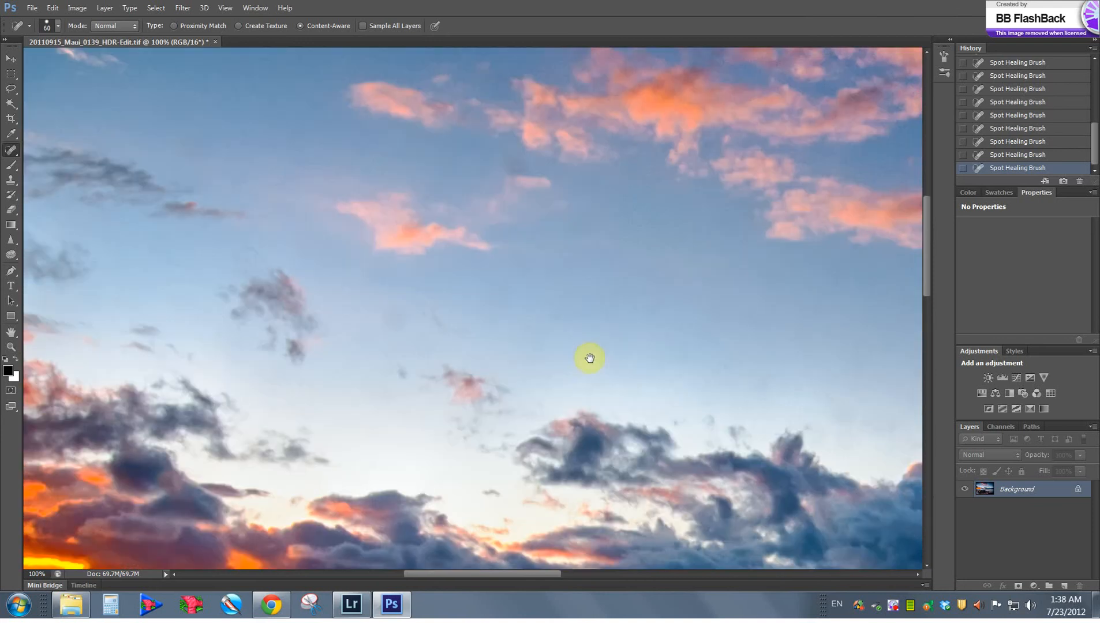
mouse_move(351, 358)
mouse_down()
mouse_move(451, 410)
mouse_move(494, 417)
mouse_move(499, 405)
mouse_move(462, 467)
mouse_move(527, 452)
mouse_move(513, 424)
mouse_up()
click(804, 292)
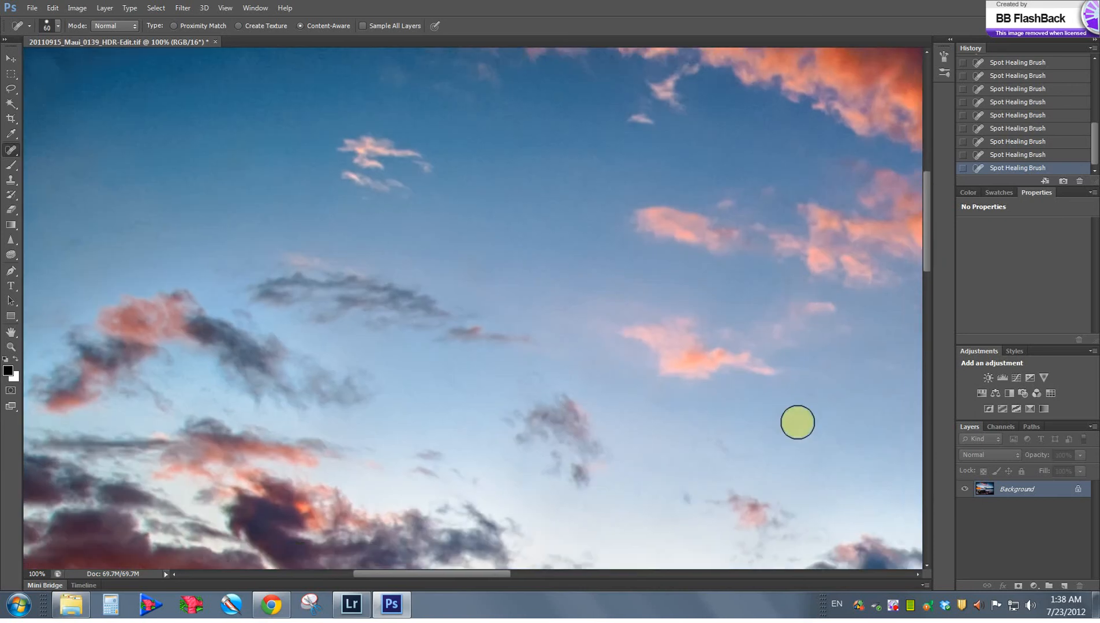
- Try to heal the spot in the sea just below the horizon with a 40 px Spot Healing Brush
drag(737, 469, 554, 74)
mouse_move(361, 339)
mouse_down()
mouse_move(174, 341)
mouse_move(621, 366)
mouse_move(588, 352)
mouse_move(650, 267)
mouse_move(495, 307)
mouse_move(739, 322)
mouse_move(108, 260)
mouse_move(481, 297)
mouse_up()
key(bracketleft)
key(bracketleft)
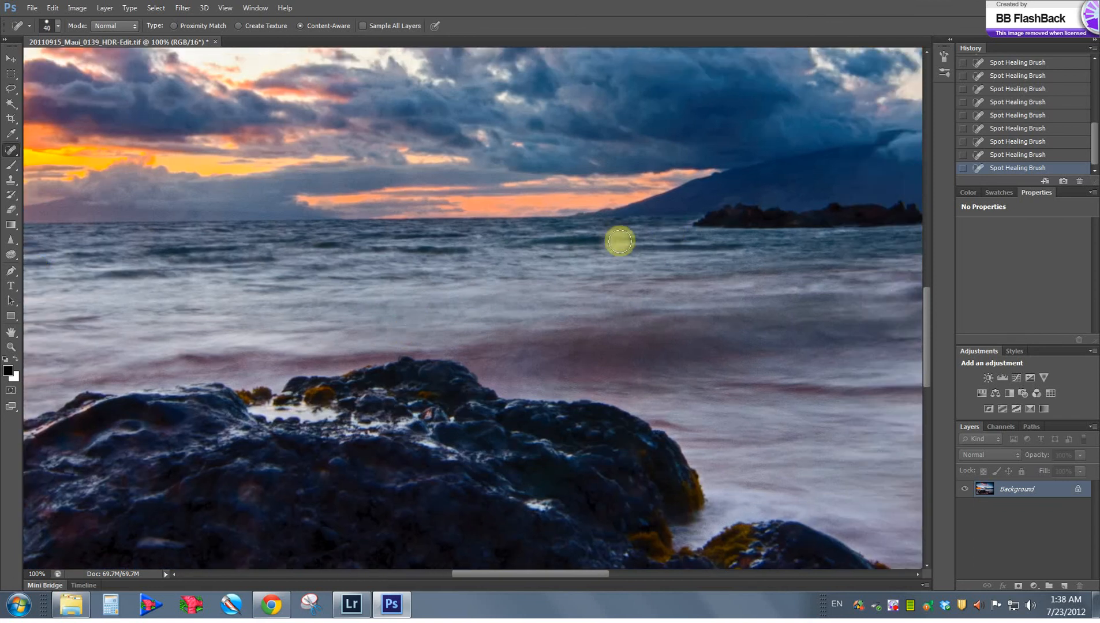
click(614, 239)
key(bracketright)
key(bracketright)
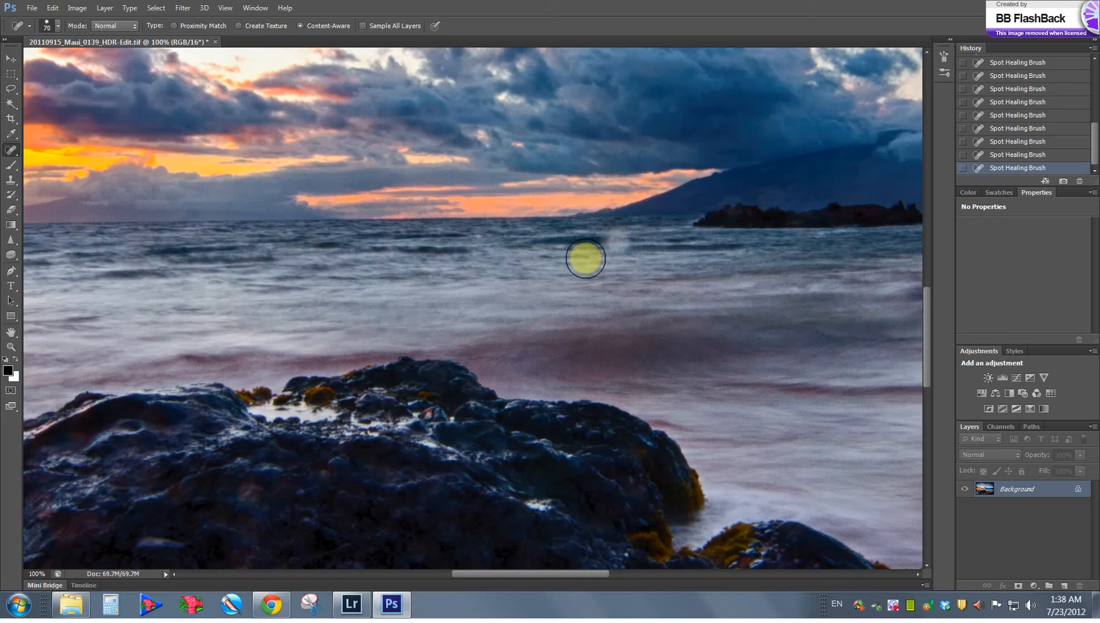
- Cover the pale smudge in the sea below the horizon with a 70 px Clone Stamp sampled from the adjacent waves
key(s)
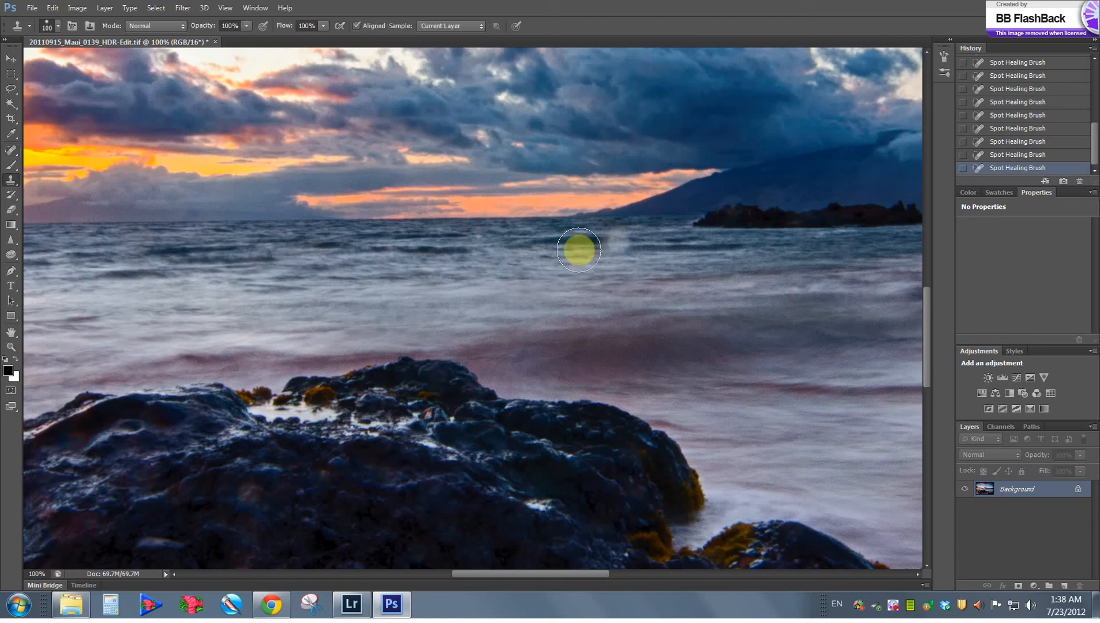
key(bracketleft)
key(bracketleft)
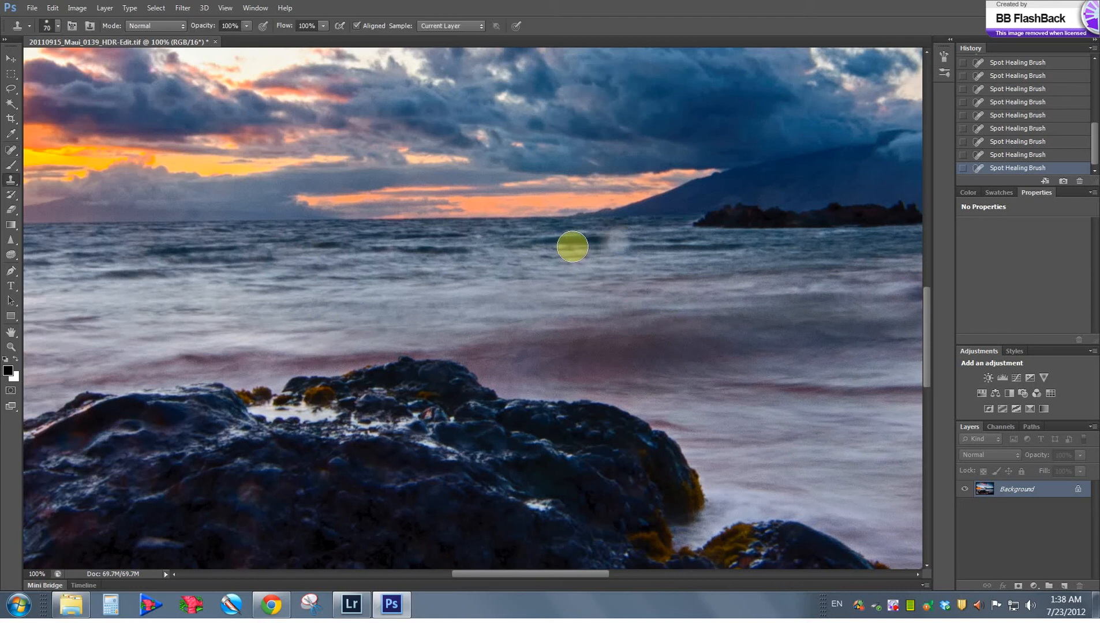
alt+click(581, 240)
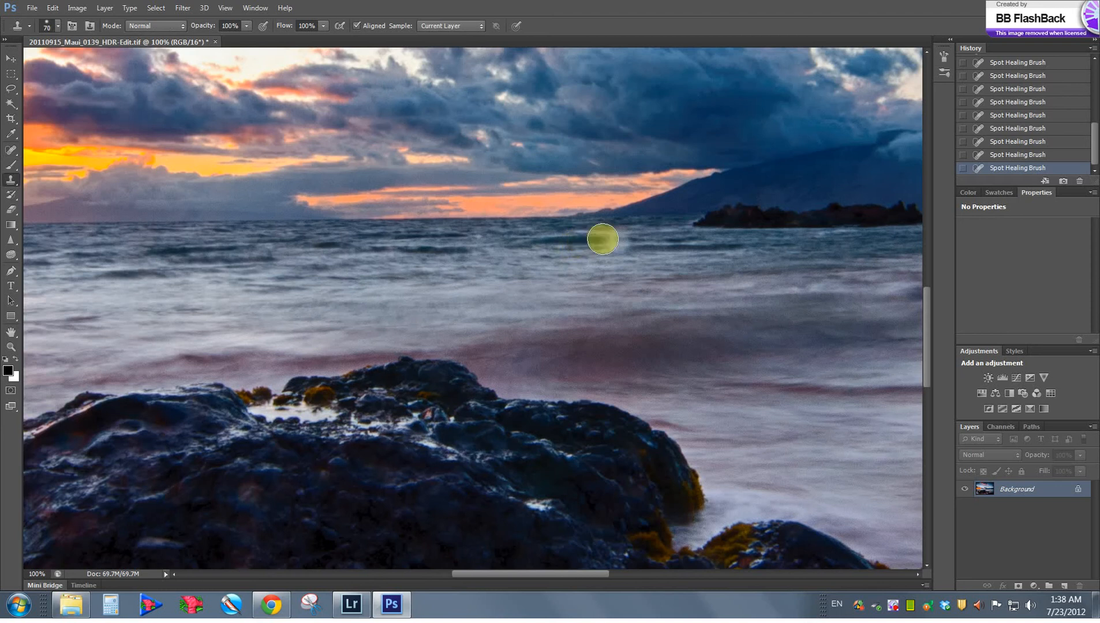
click(613, 238)
click(599, 241)
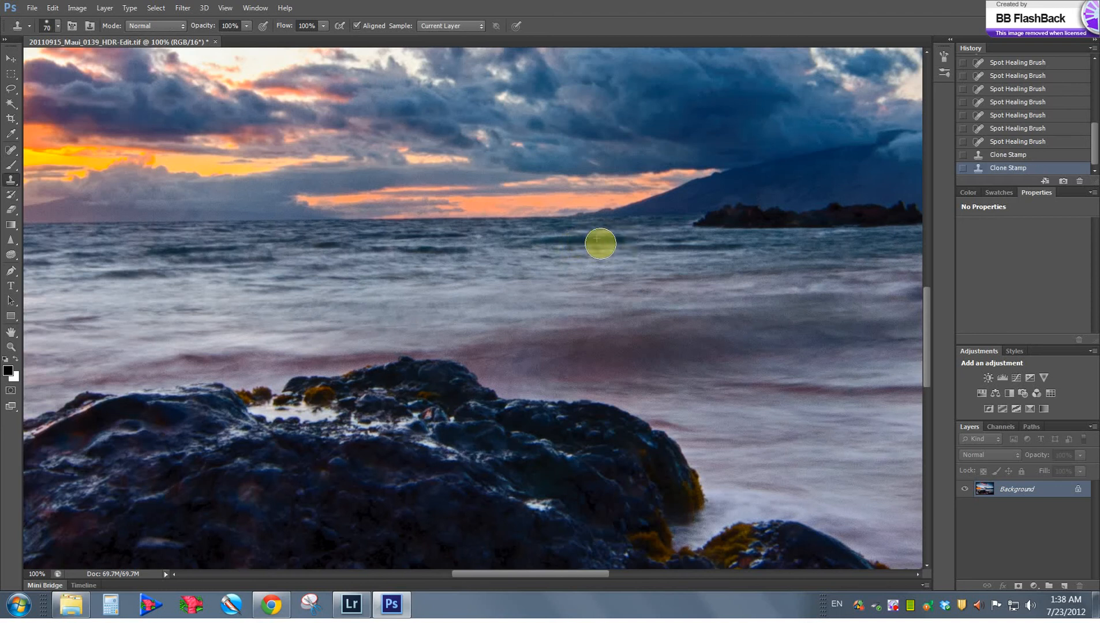
click(614, 243)
- Heal the blue, red and dark spots in the water at the photo's lower-left corner with the 70 px Spot Healing Brush
drag(729, 303, 413, 292)
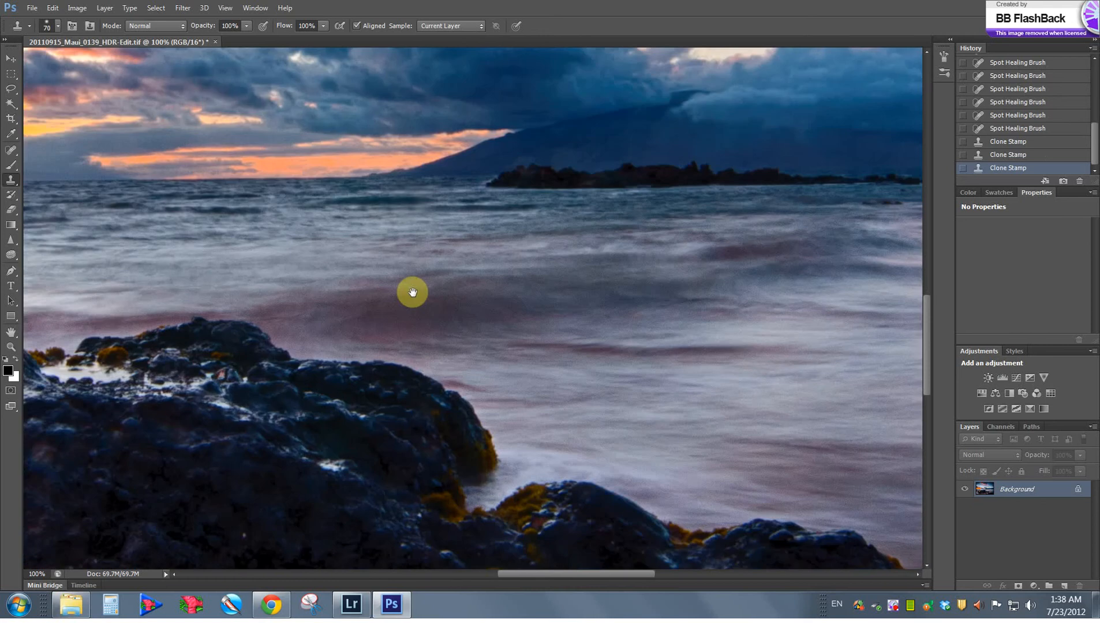
key(j)
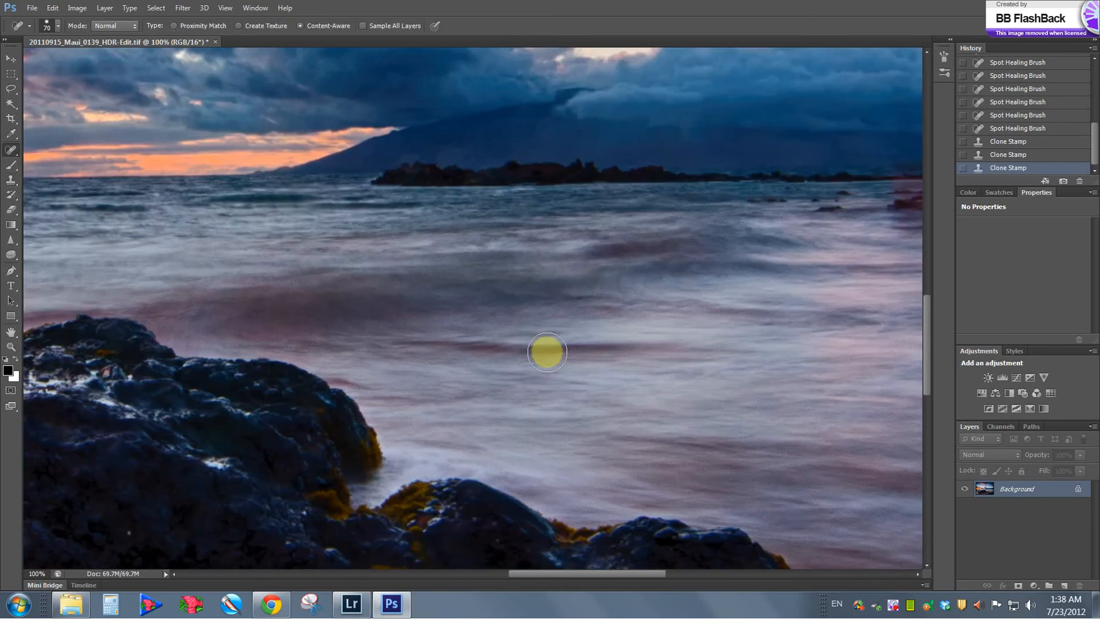
drag(643, 385, 413, 223)
drag(465, 405, 855, 248)
drag(173, 242, 530, 248)
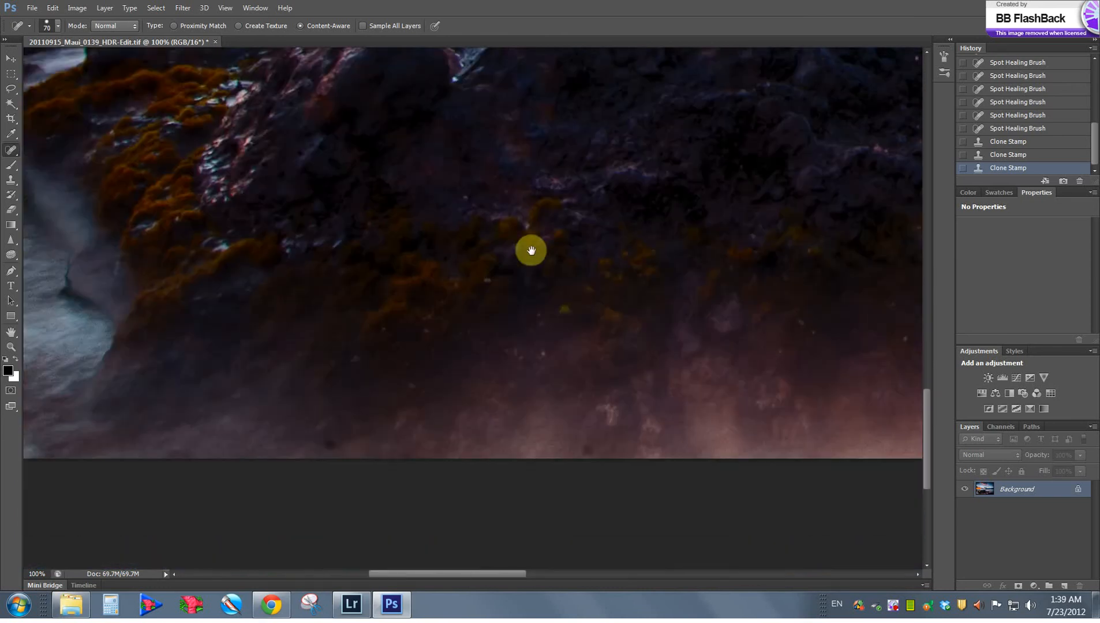
drag(289, 254, 550, 257)
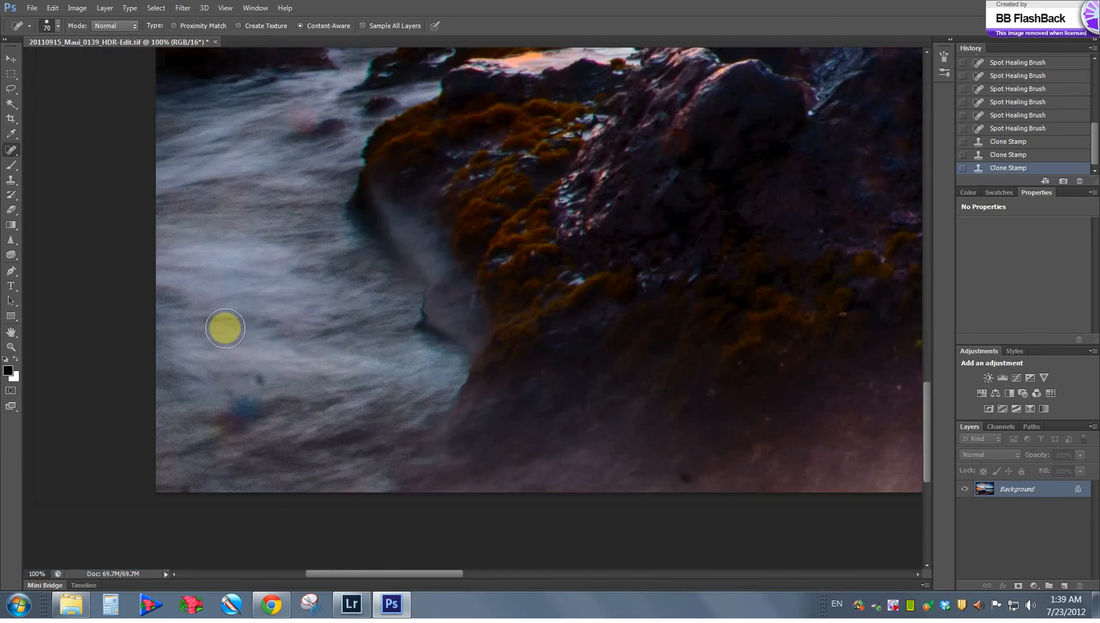
click(181, 485)
drag(229, 450, 216, 429)
click(221, 422)
click(216, 378)
- Heal the spot in the water just above the small rocks at the photo's left edge
mouse_move(477, 333)
mouse_down()
mouse_move(533, 398)
mouse_move(533, 327)
mouse_move(599, 338)
mouse_move(568, 402)
mouse_up()
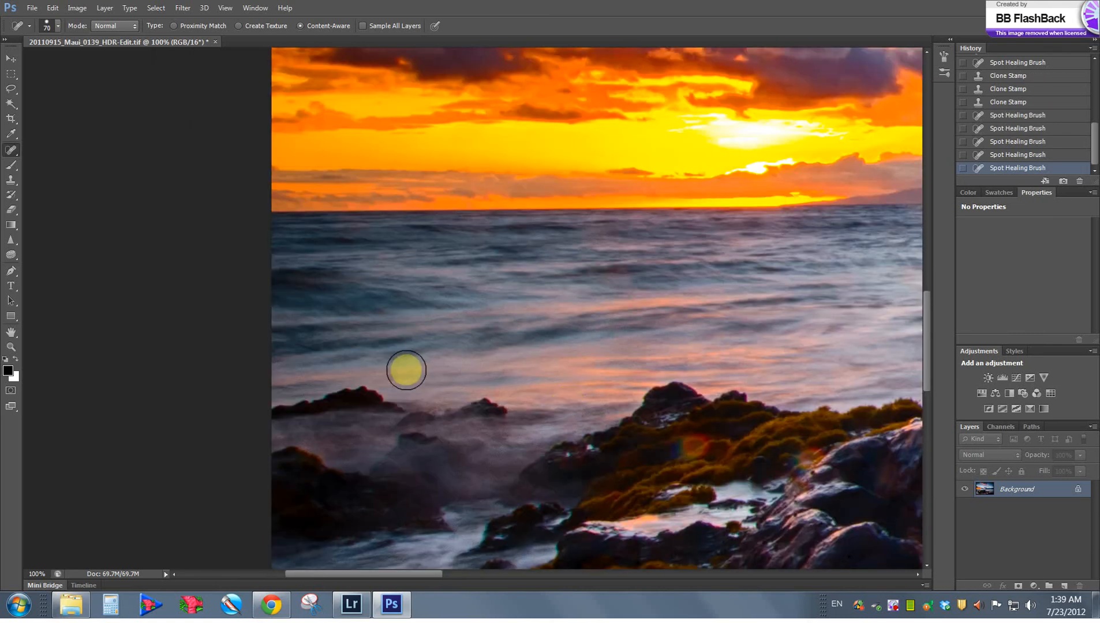
click(392, 374)
key(bracketleft)
drag(624, 386, 362, 437)
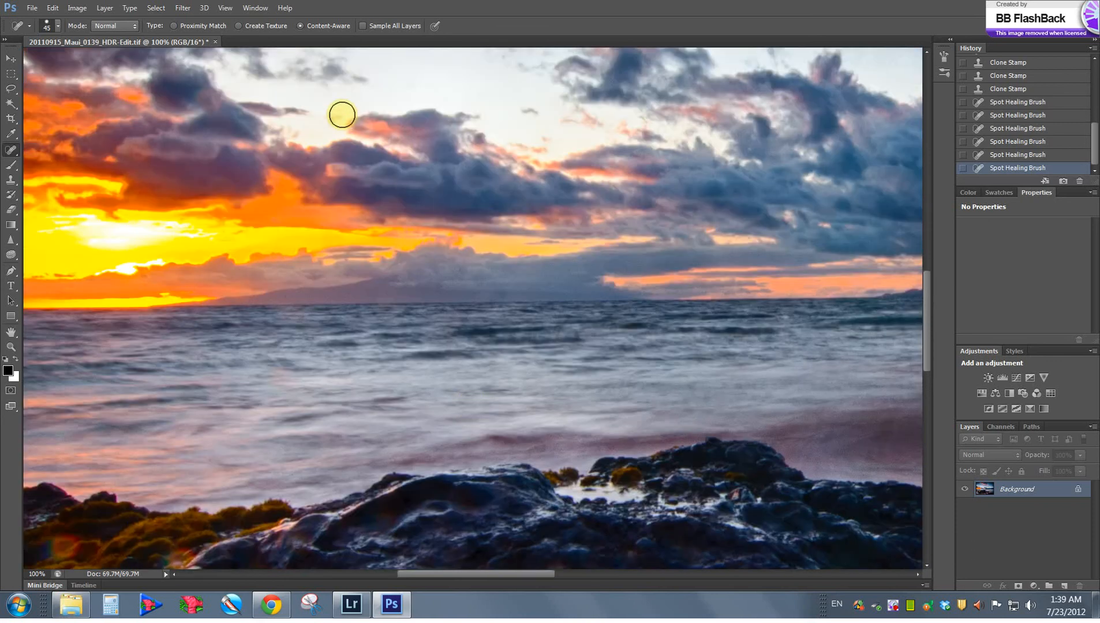
- Add a Levels adjustment layer above the Background and apply its automatic correction to the whole photo
key(z)
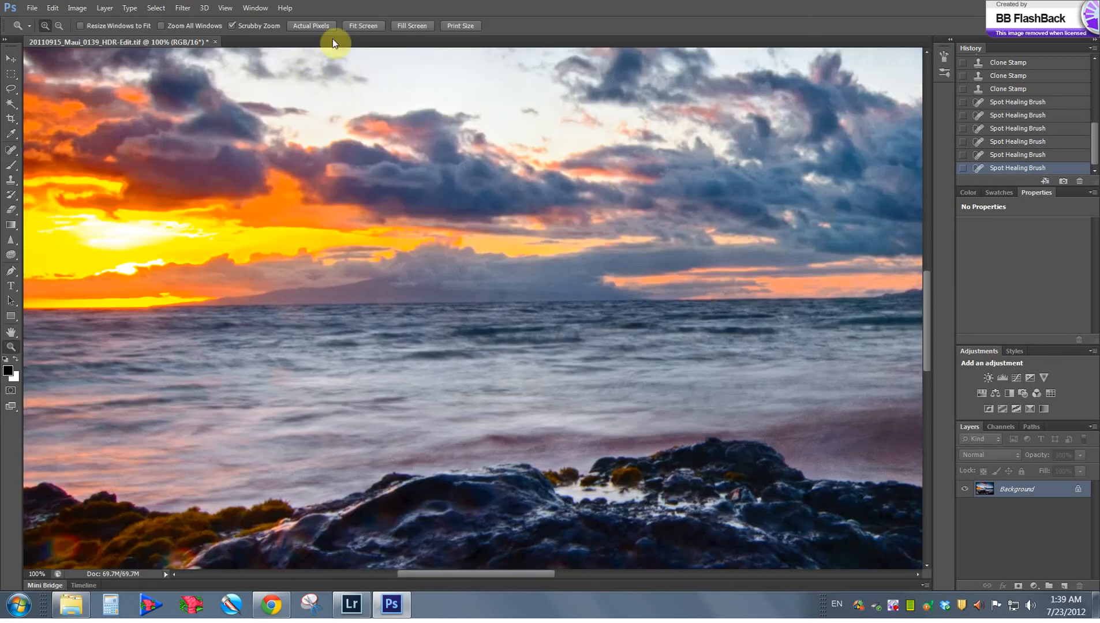
click(363, 25)
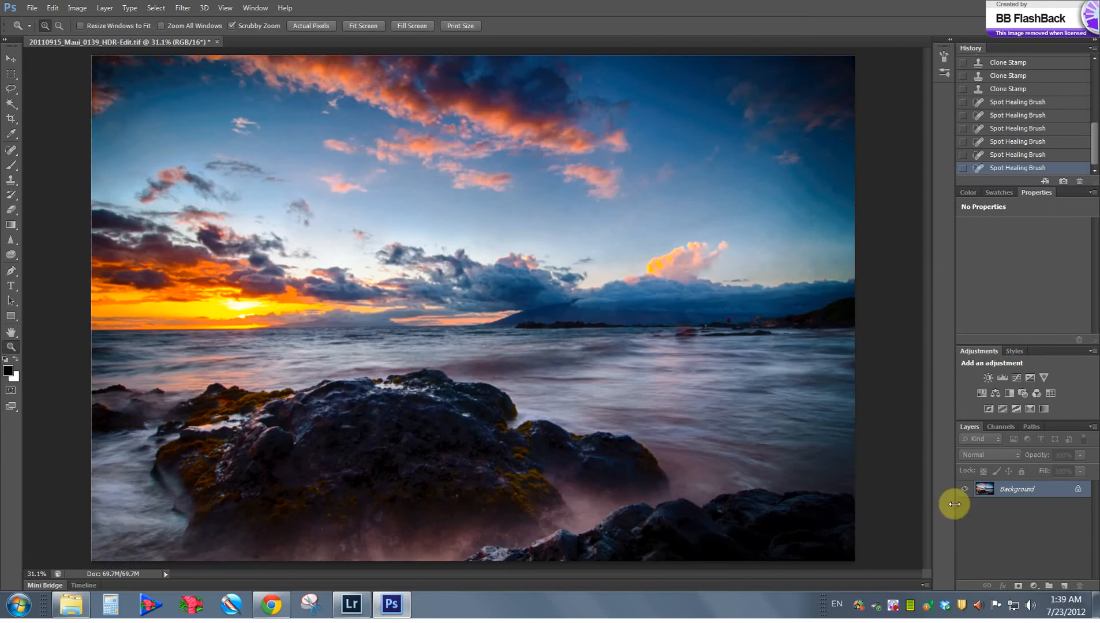
click(1034, 586)
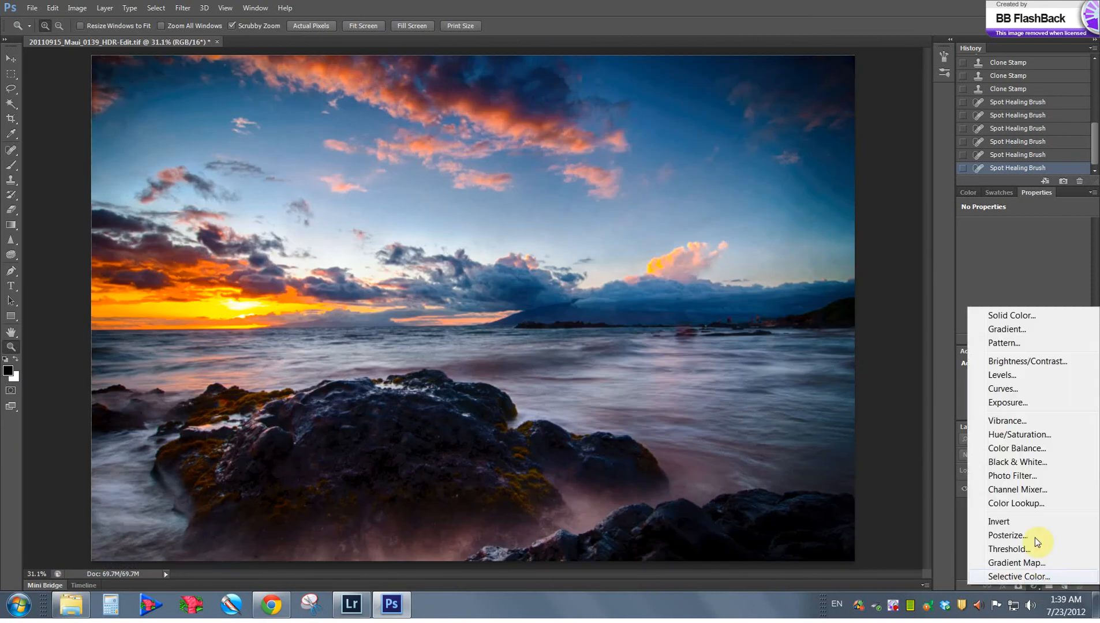
click(1025, 394)
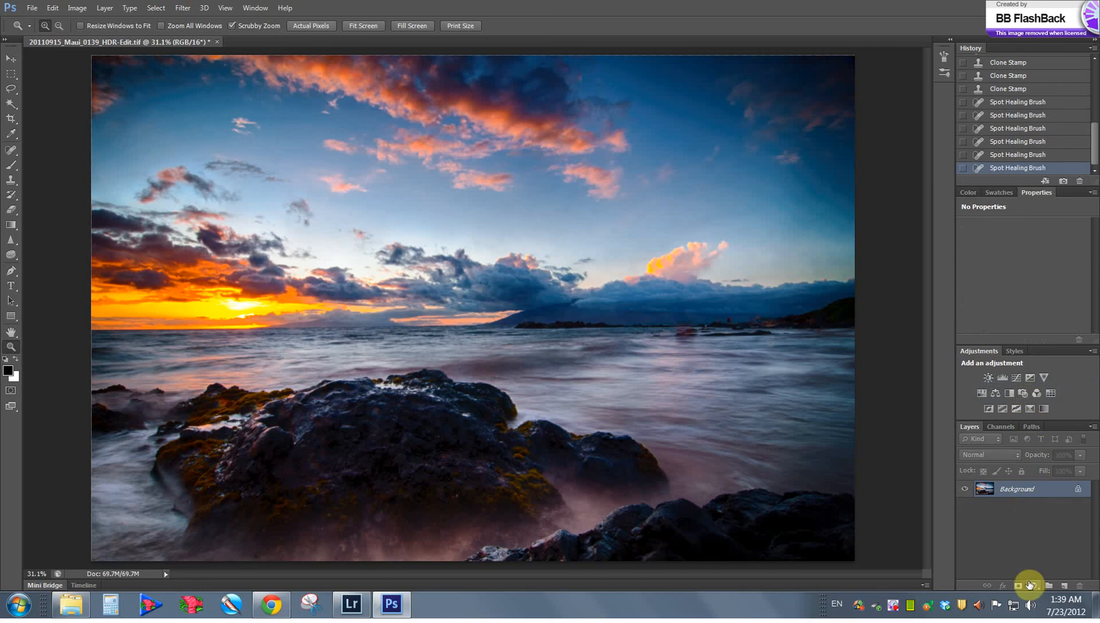
click(1031, 585)
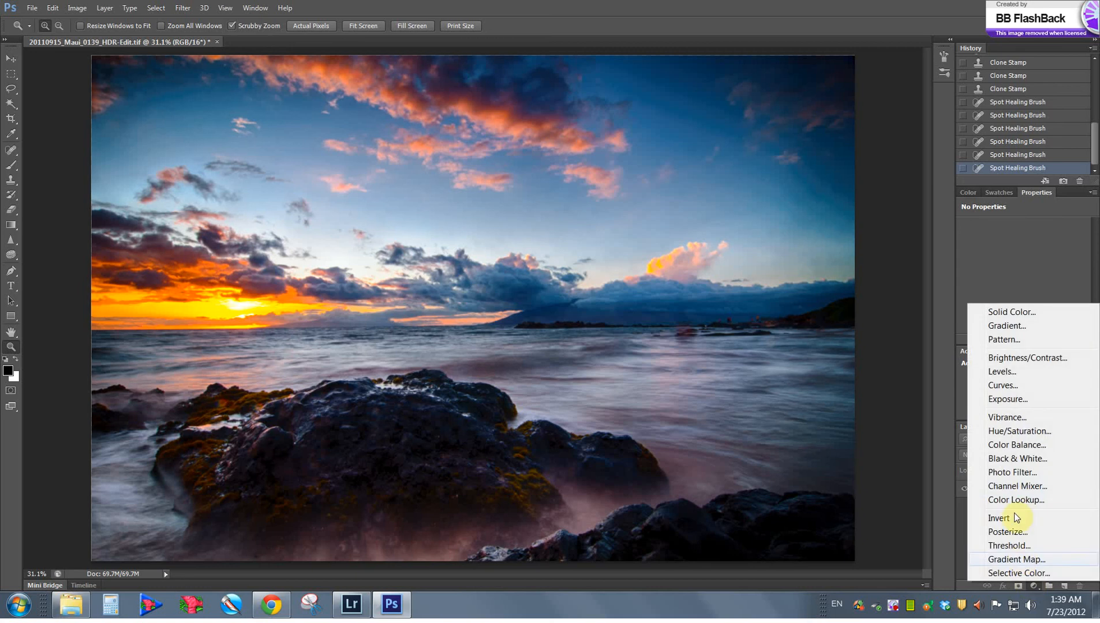
click(1004, 373)
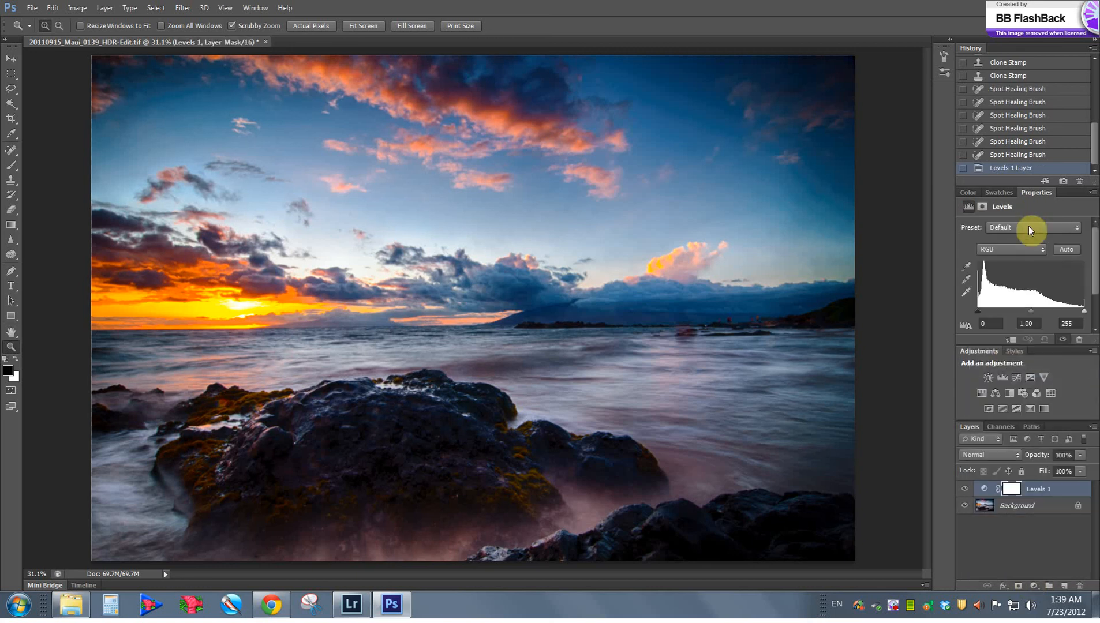
click(1067, 252)
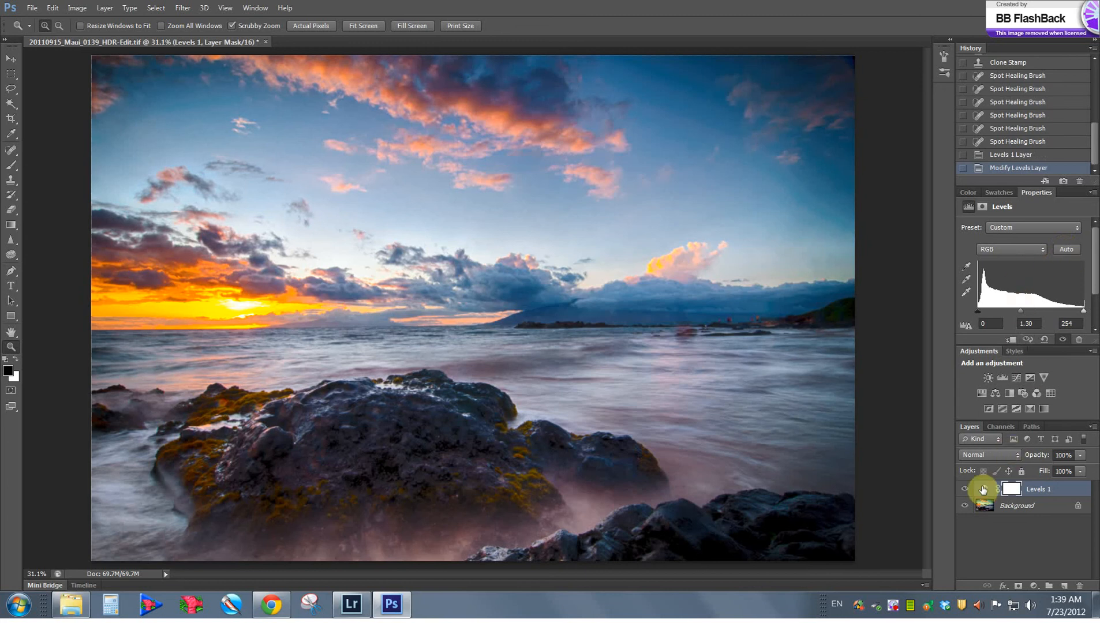
- Lower the Levels layer's opacity to 40% and compare the photo with the layer hidden and shown
click(1081, 456)
drag(1058, 468, 1057, 468)
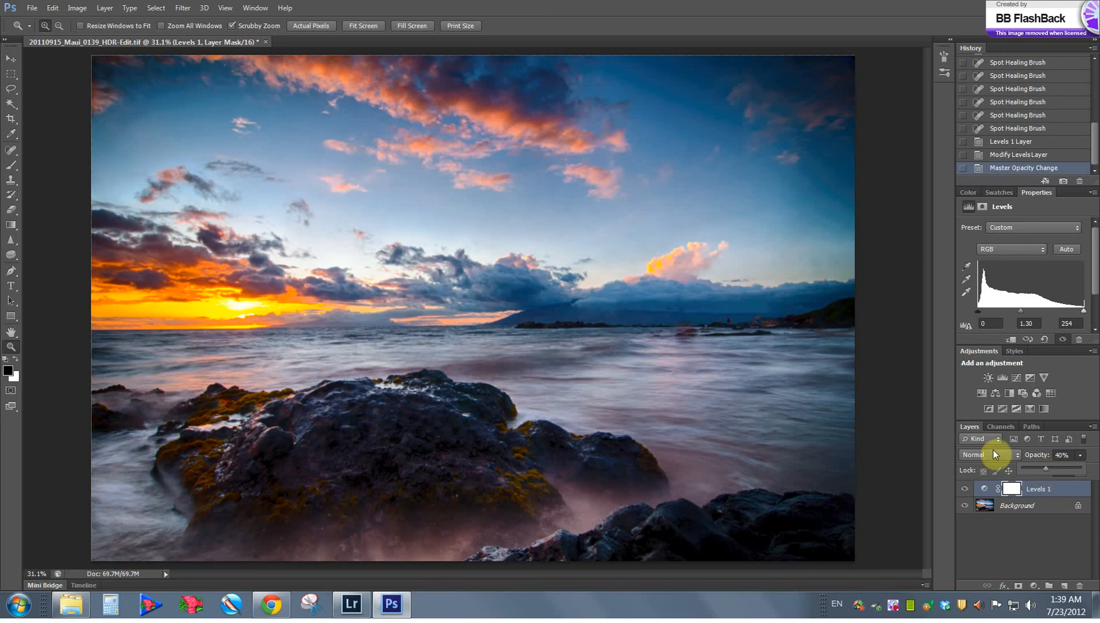
click(963, 490)
click(963, 490)
click(962, 490)
click(962, 490)
click(962, 491)
click(962, 490)
click(962, 491)
click(963, 490)
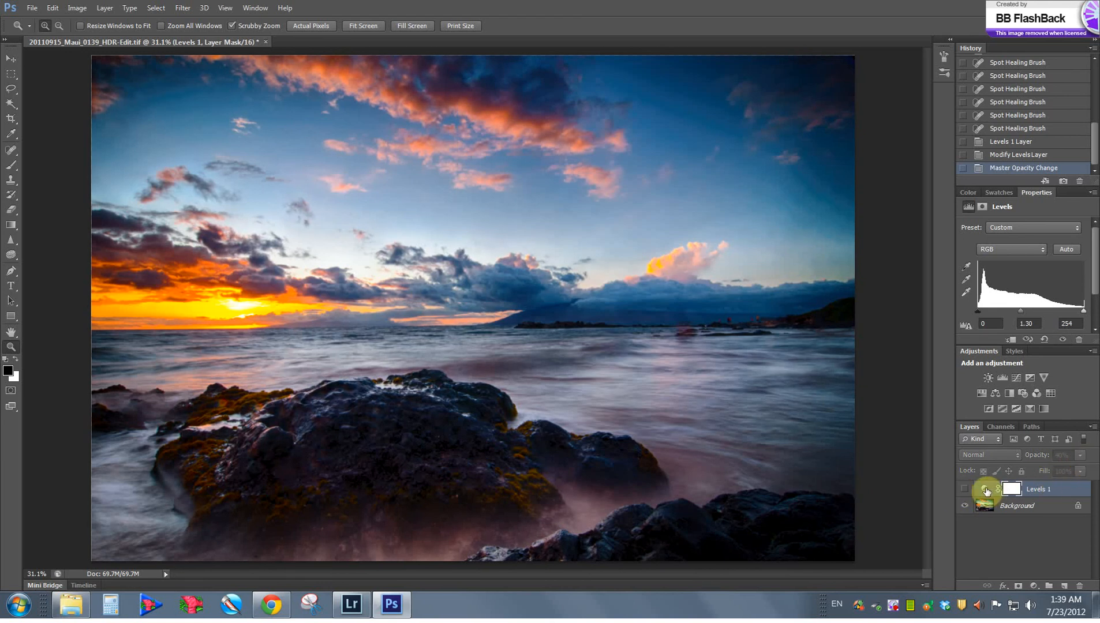
click(963, 489)
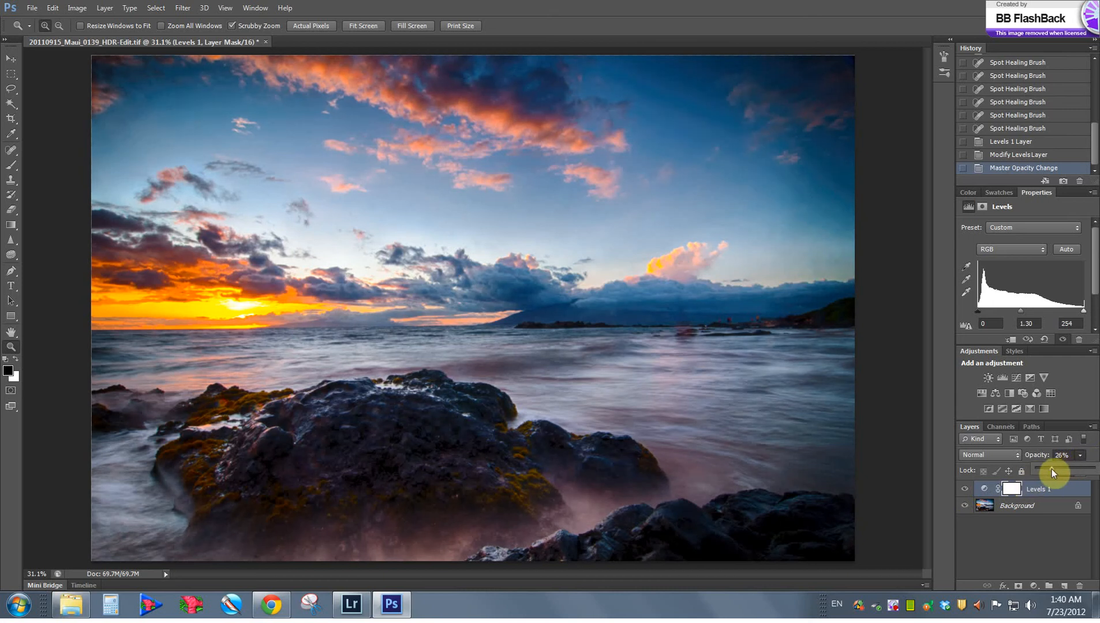
- Set the Levels layer's opacity to 19% and check the photo with the layer hidden and shown
drag(1049, 469, 1047, 469)
click(964, 490)
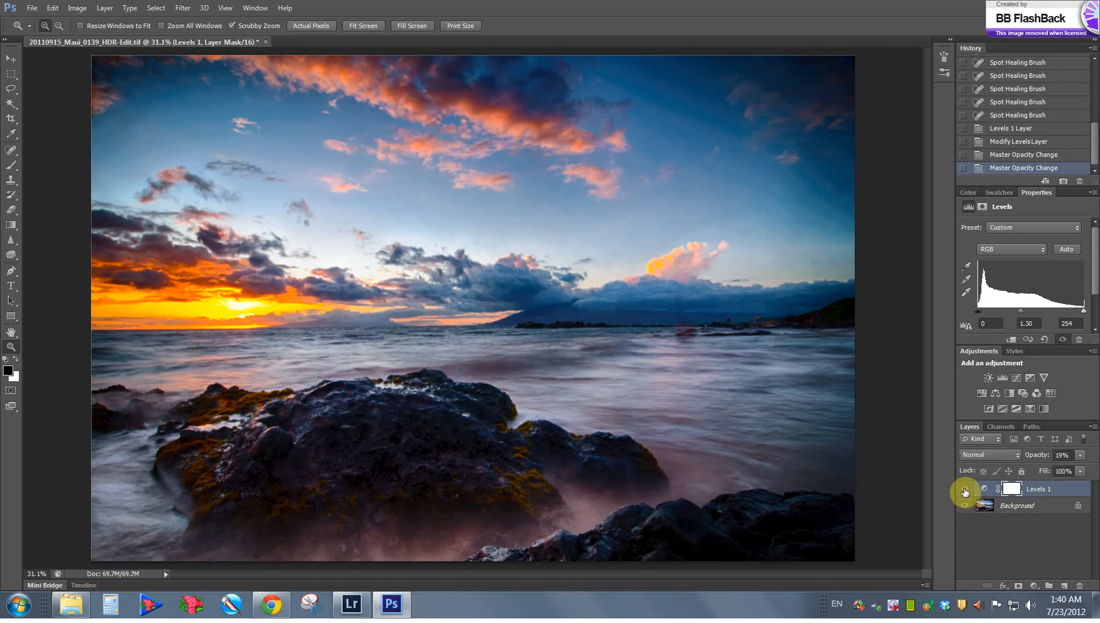
click(965, 490)
- Add a Curves adjustment layer and shape its RGB curve with one point in the highlights and one in the shadows
click(1034, 586)
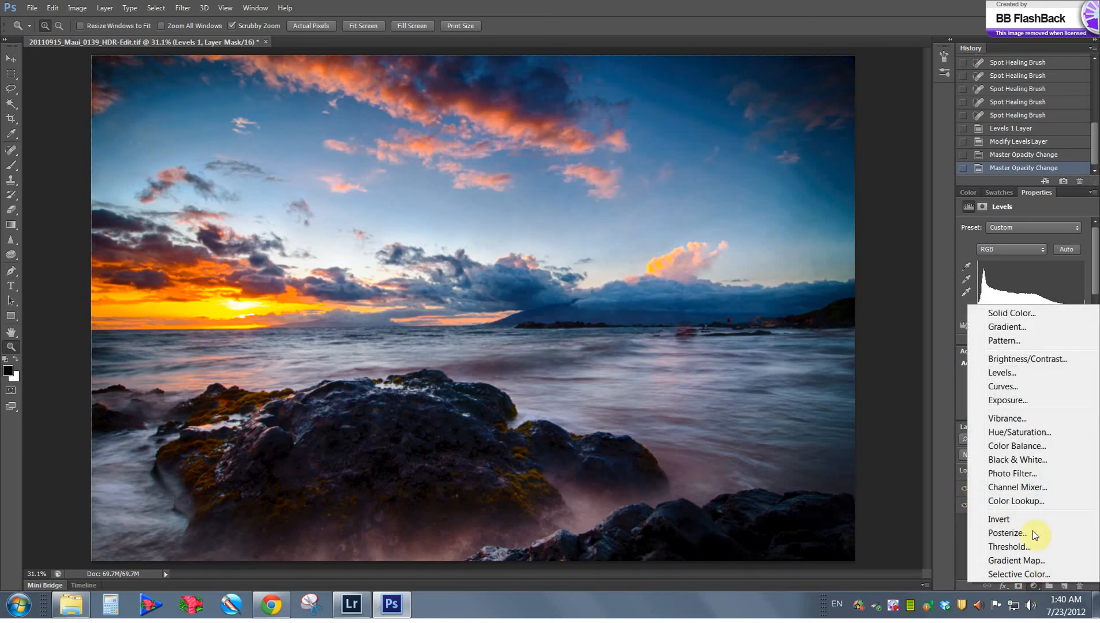
click(1005, 387)
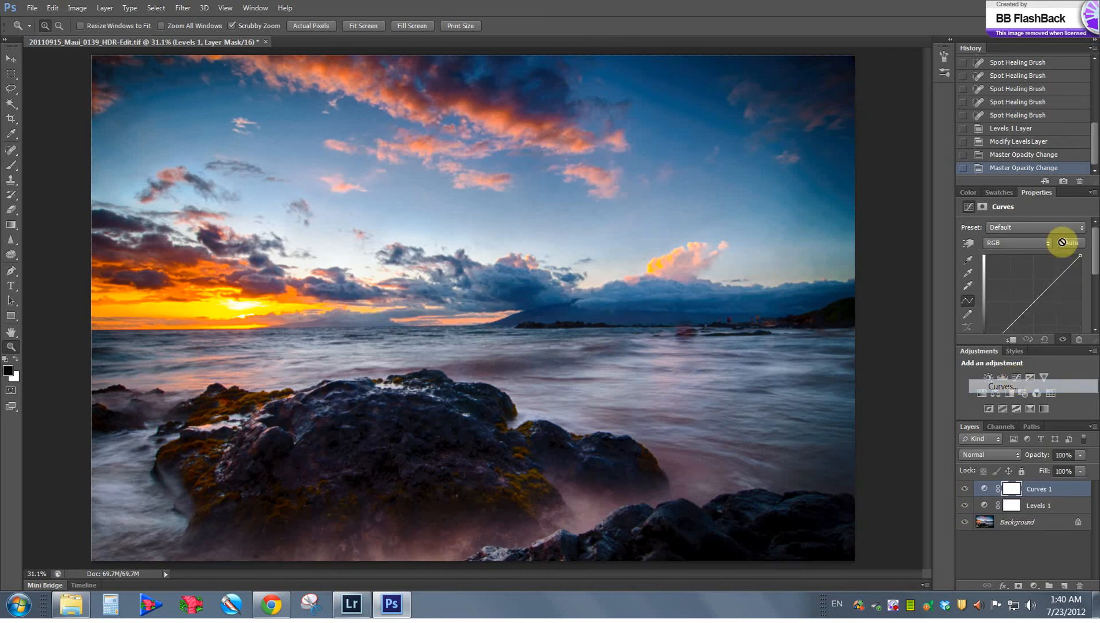
click(1058, 277)
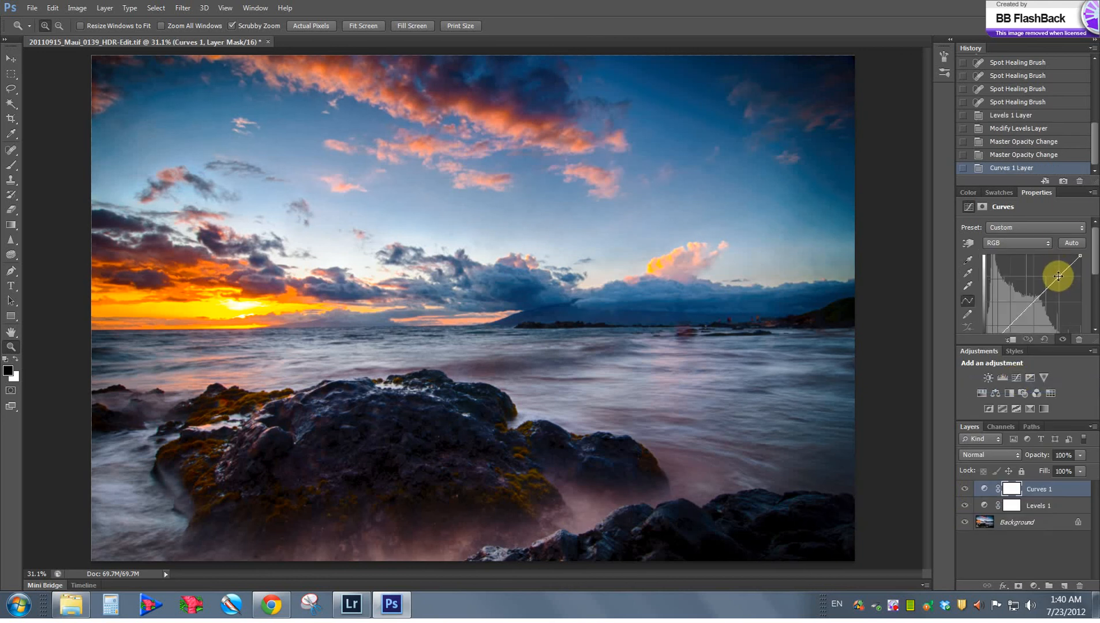
click(1026, 311)
- Add a Brightness/Contrast adjustment layer above the Curves layer and toggle its visibility
click(1034, 586)
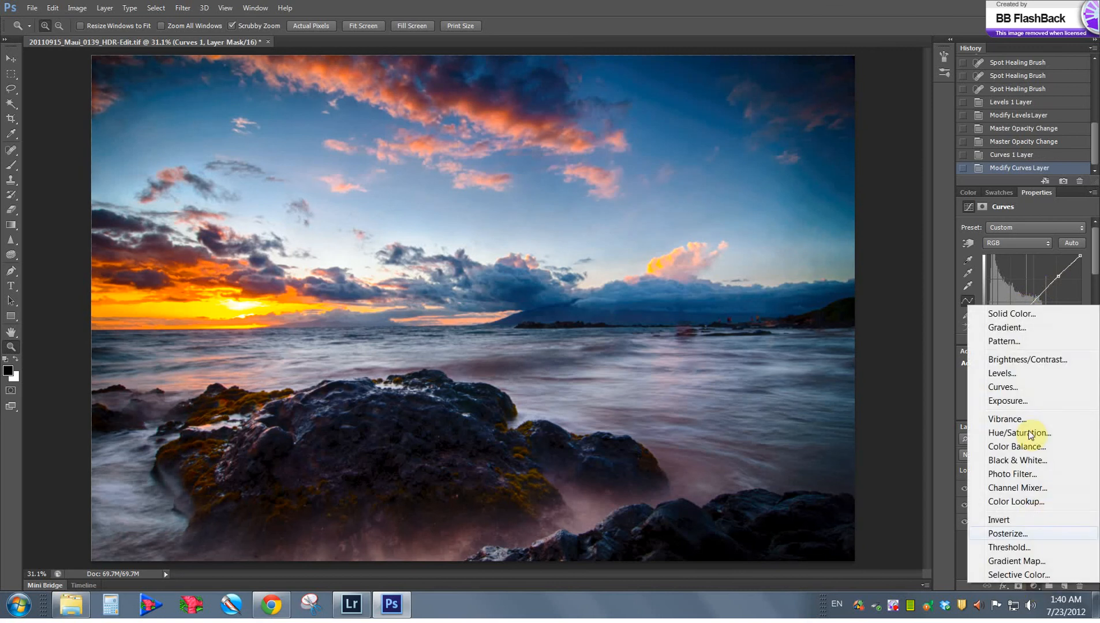
click(1027, 360)
key(Tab)
key(Tab)
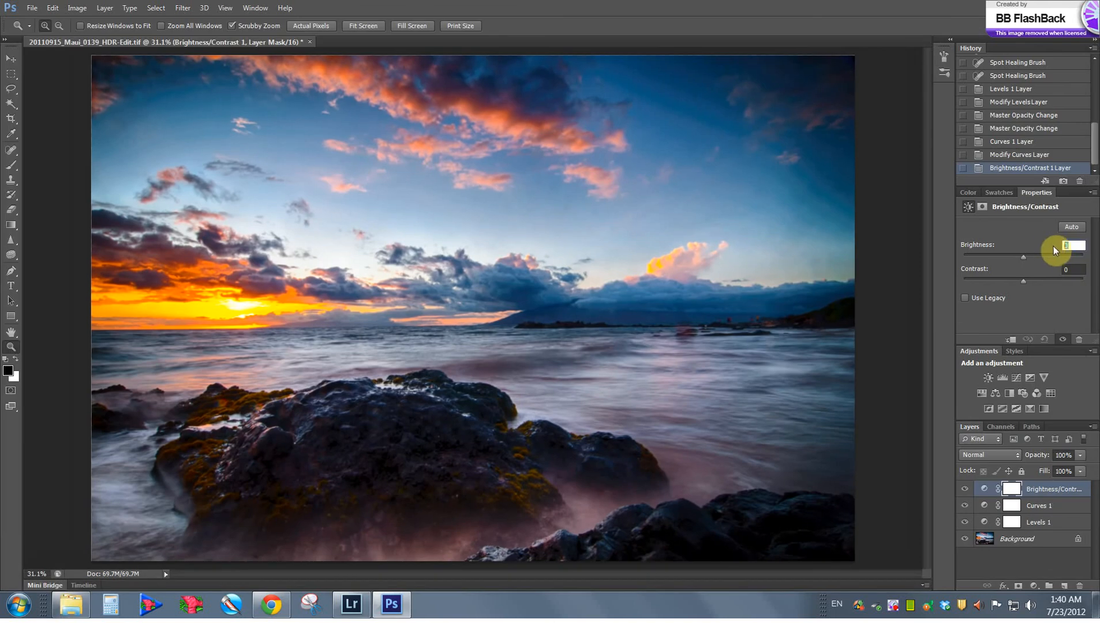
key(Tab)
key(Tab)
click(963, 490)
click(963, 491)
click(963, 491)
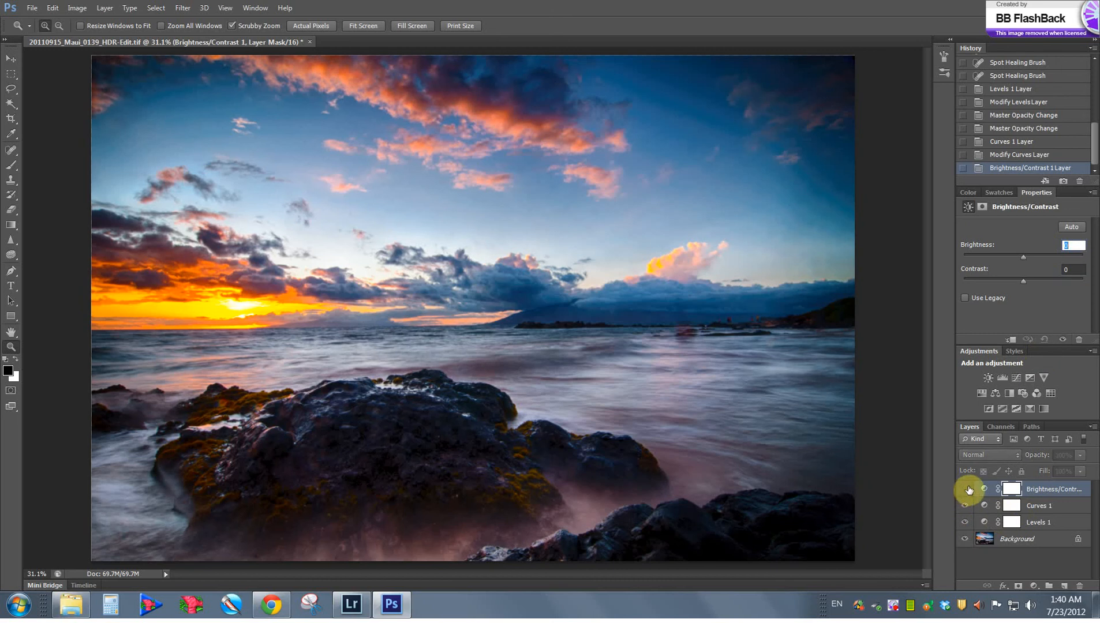
- Set the Brightness/Contrast layer to brightness 3 and contrast 15, and compare the photo with and without it
text(3)
key(Tab)
text(15)
key(Tab)
click(963, 490)
click(963, 490)
click(963, 491)
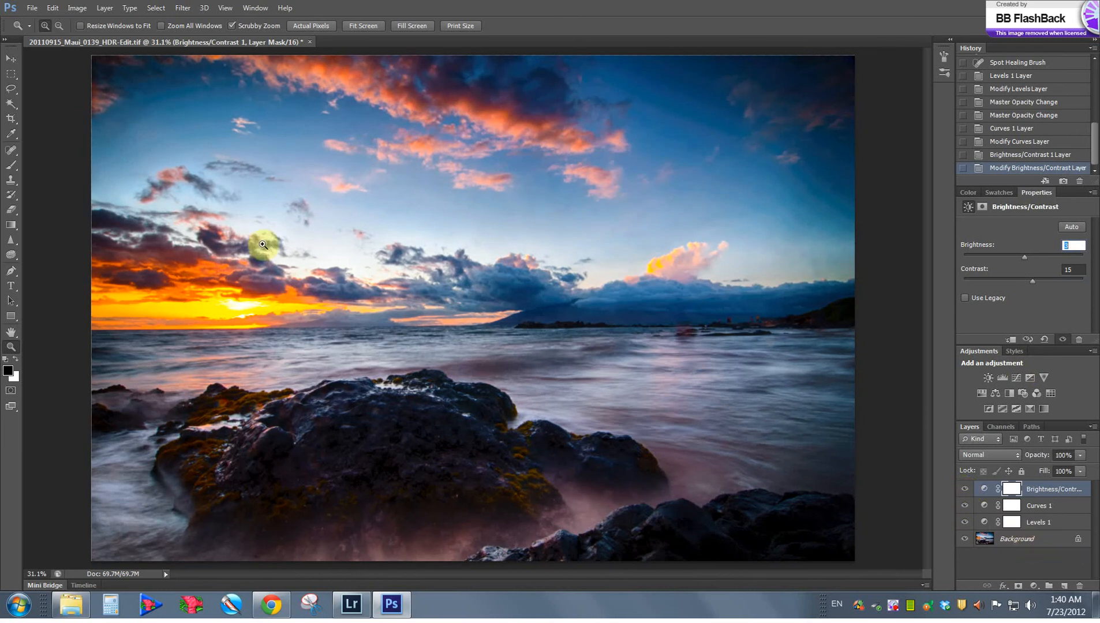
click(965, 488)
click(965, 488)
- Paint black on the Brightness/Contrast mask over the dark clouds around the sunset and above the central horizon with a 175 px brush
click(1014, 492)
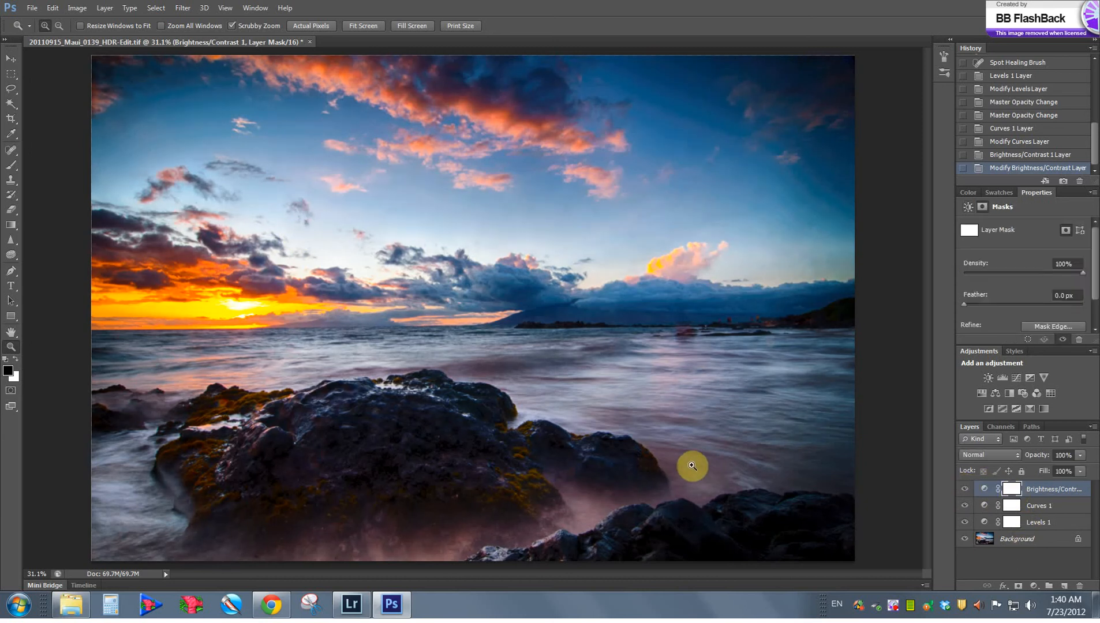
key(b)
key(bracketleft)
key(bracketleft)
key(bracketleft)
key(bracketleft)
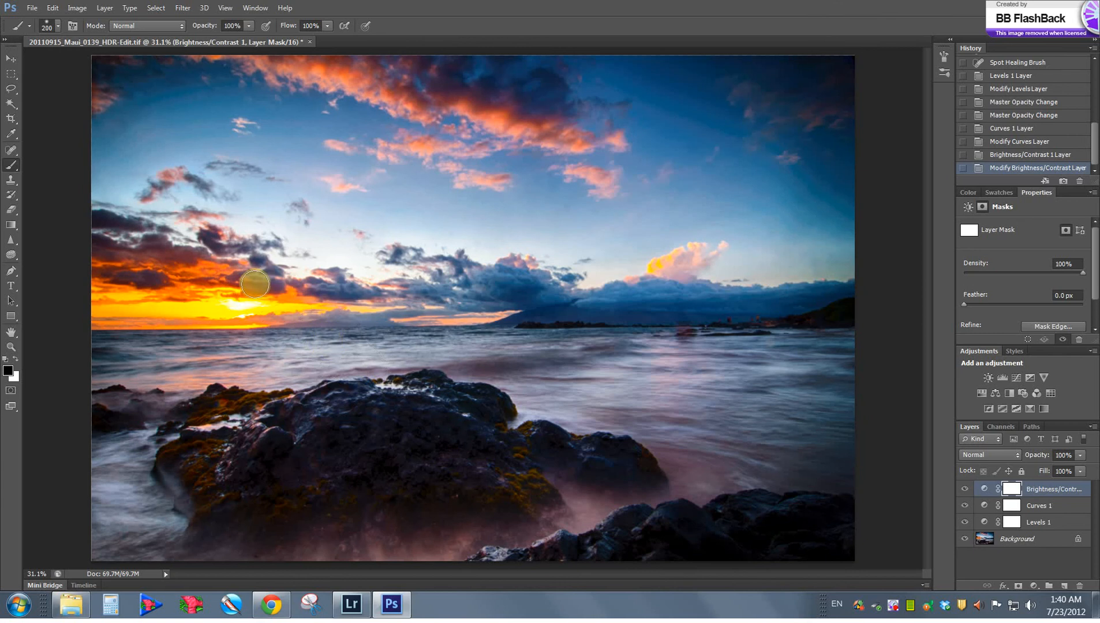
key(bracketleft)
mouse_move(128, 289)
mouse_down()
mouse_move(125, 280)
mouse_move(149, 275)
mouse_move(135, 241)
mouse_up()
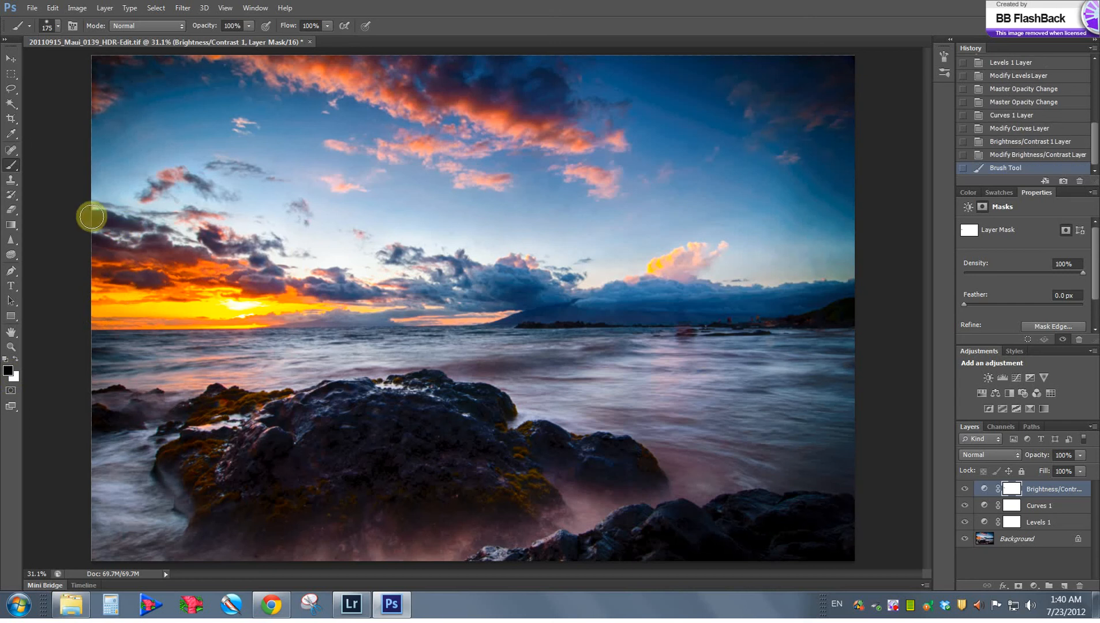
mouse_move(206, 259)
mouse_down()
mouse_move(204, 238)
mouse_move(252, 258)
mouse_up()
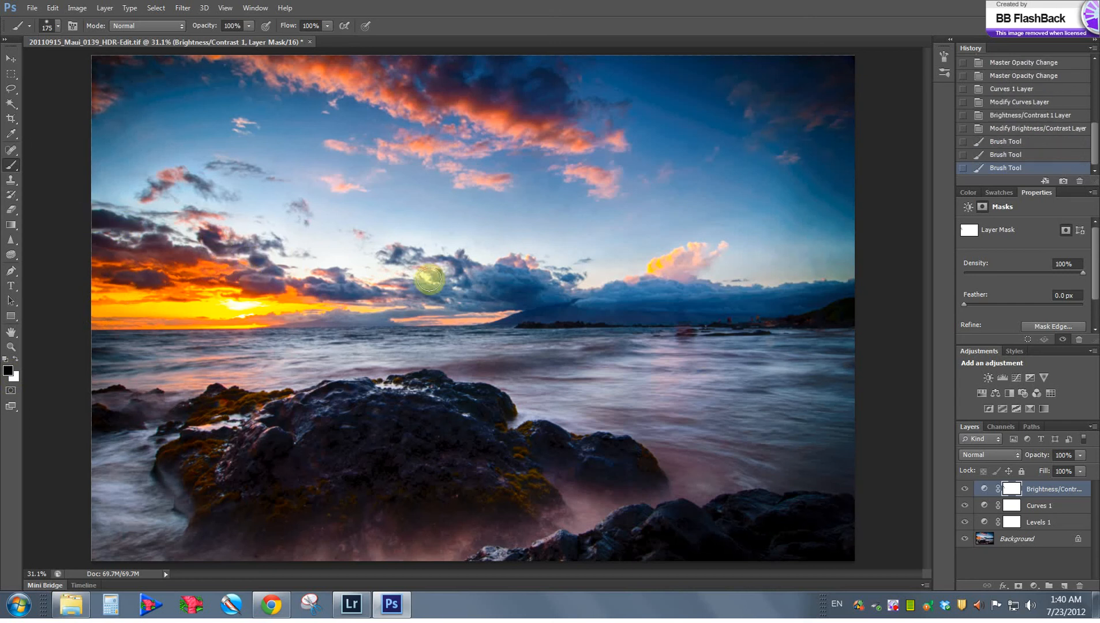
mouse_move(453, 275)
mouse_down()
mouse_move(527, 289)
mouse_move(414, 293)
mouse_up()
- Mask out the large dark cloud at the top of the sky and touch up the clouds above the central horizon, enlarging the brush to 300 px
key(bracketright)
mouse_move(552, 116)
mouse_down()
mouse_move(484, 89)
mouse_move(546, 90)
mouse_move(439, 70)
mouse_move(569, 59)
mouse_up()
key(bracketright)
key(bracketright)
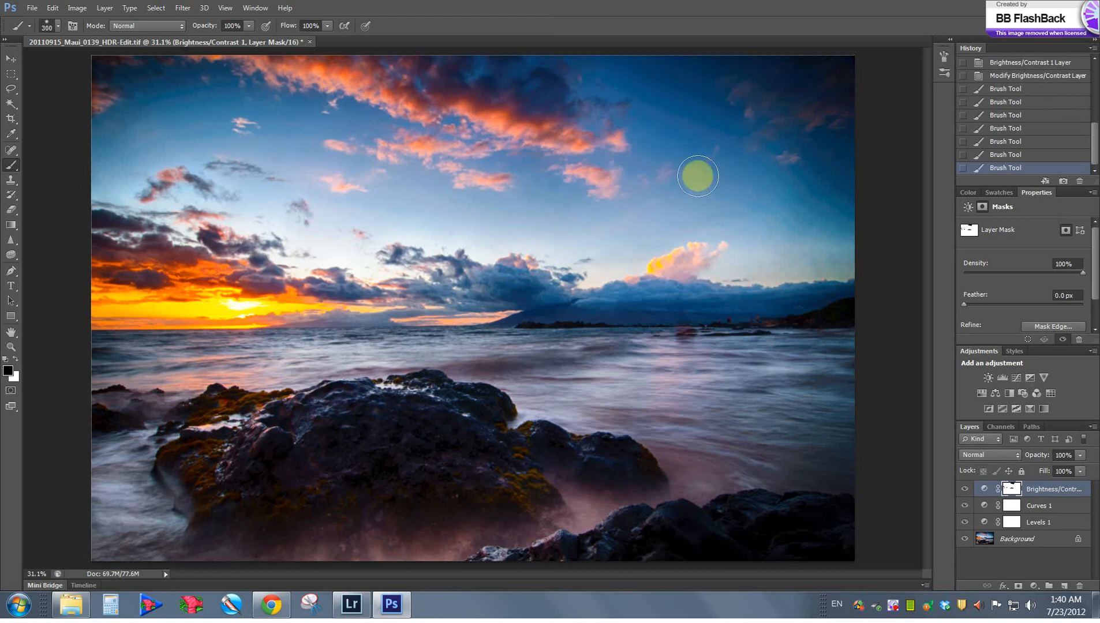
drag(438, 286, 431, 275)
key(bracketleft)
key(bracketleft)
click(396, 258)
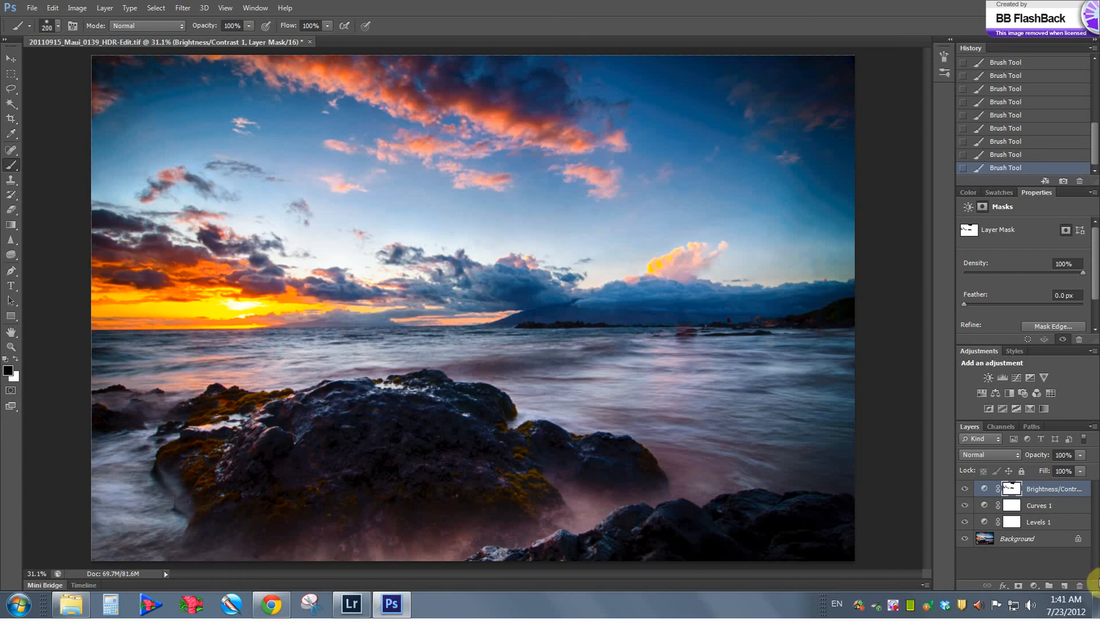
- Replace the Curves and Levels layer masks with copies of the Brightness/Contrast mask and check the adjustments' effect
drag(1011, 489, 1012, 507)
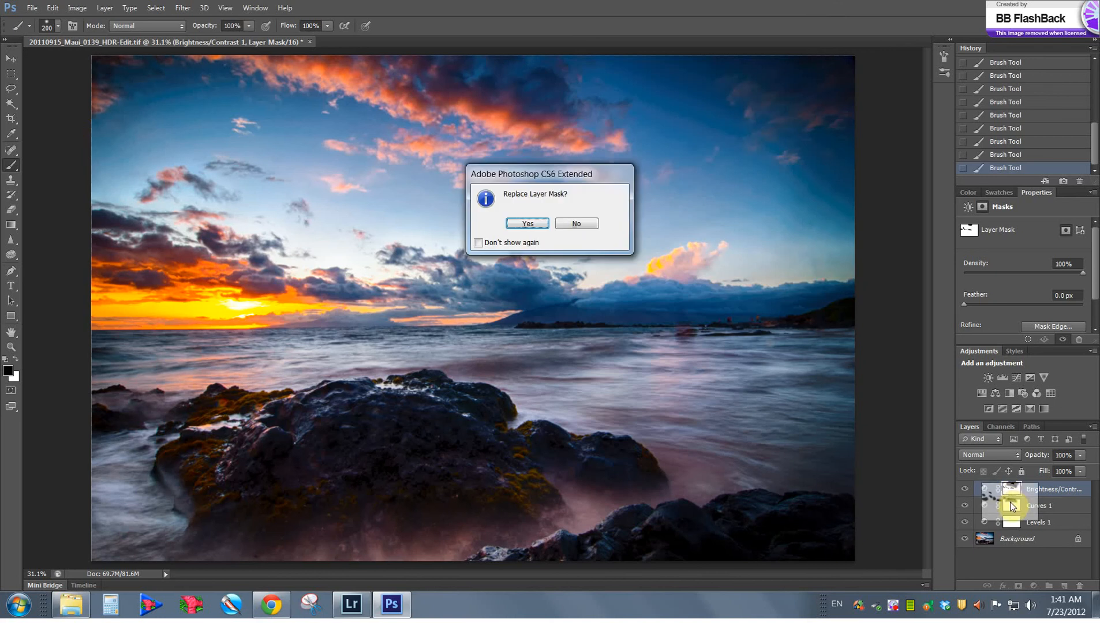
click(527, 224)
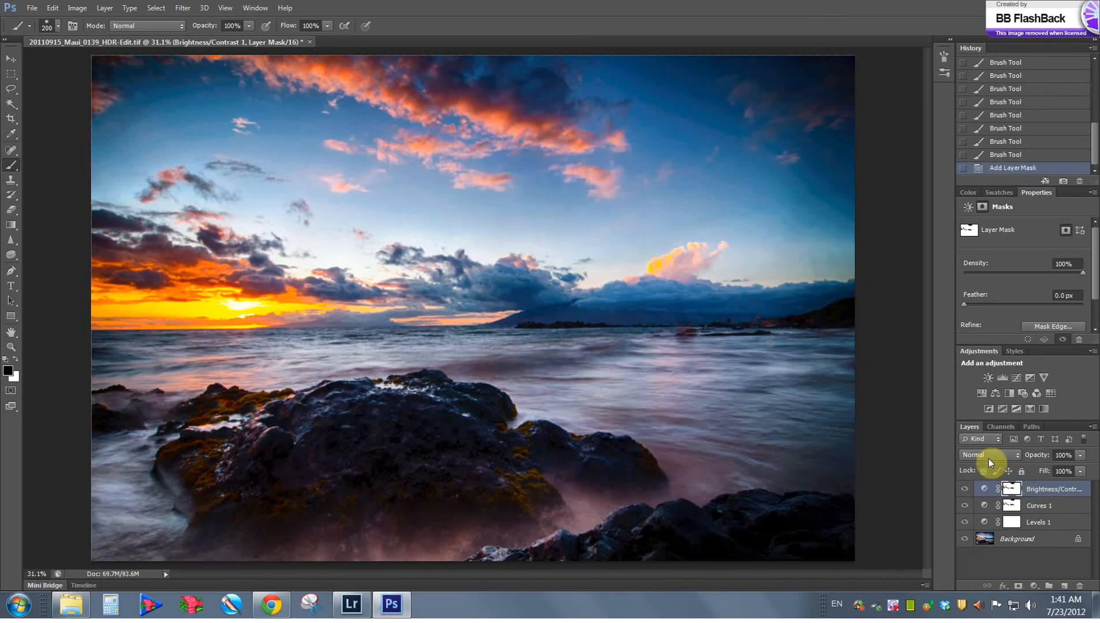
drag(1022, 510, 1008, 522)
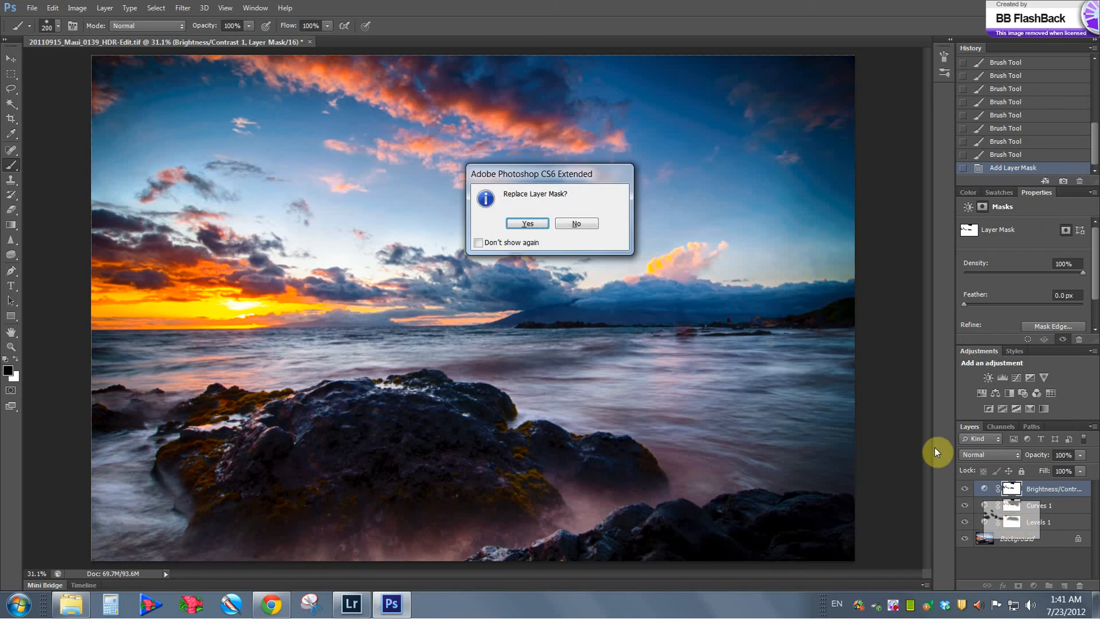
click(527, 224)
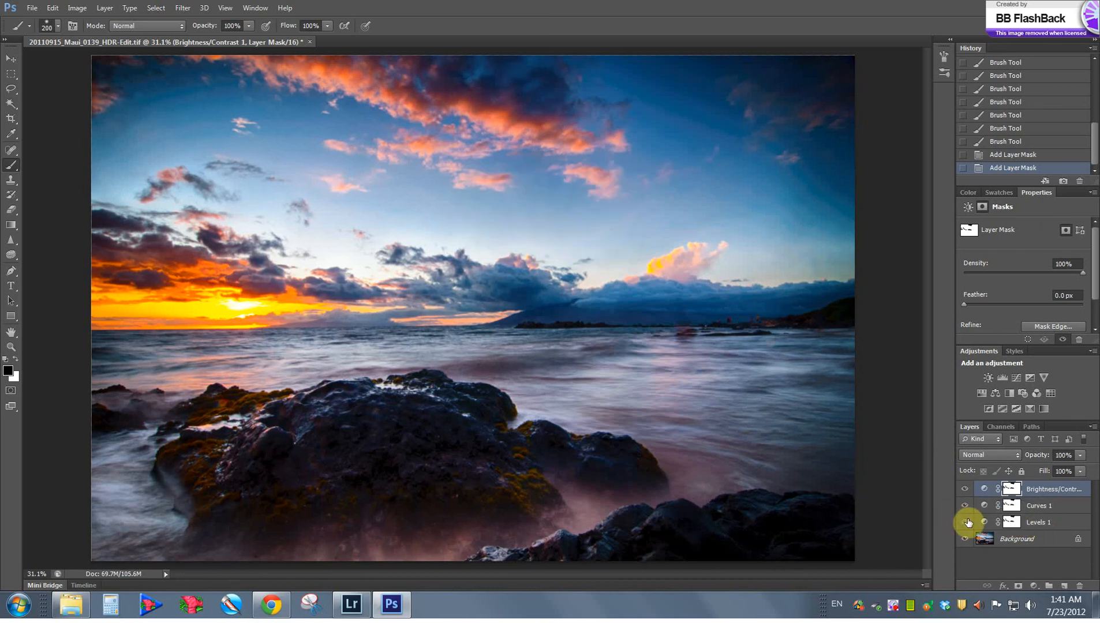
drag(969, 522, 968, 490)
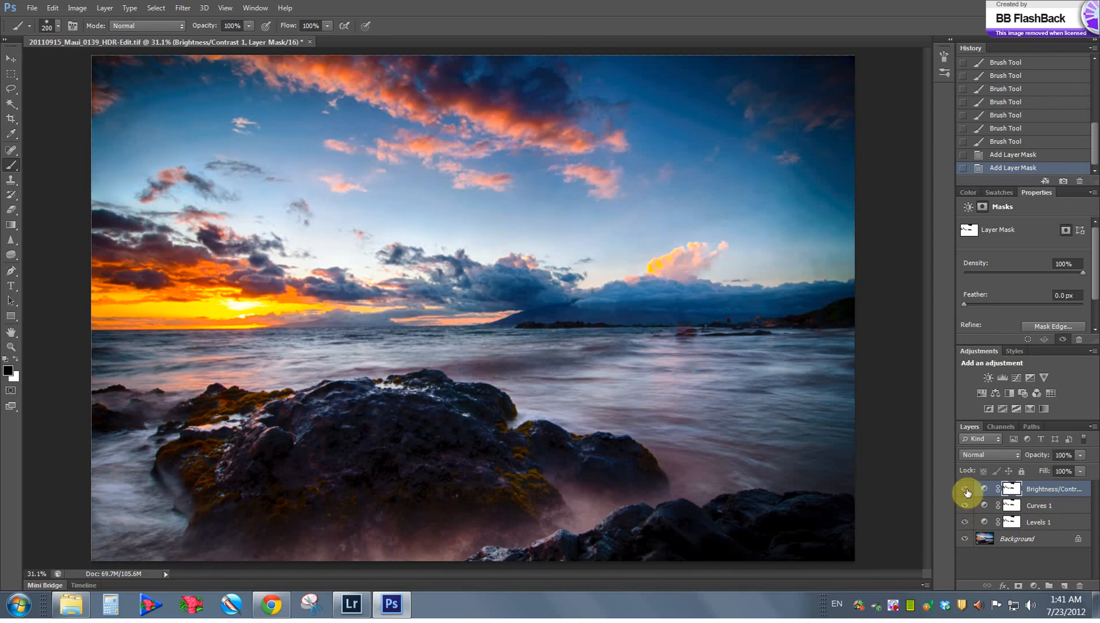
- Reset the Levels layer's mask by filling it completely with white
click(1014, 527)
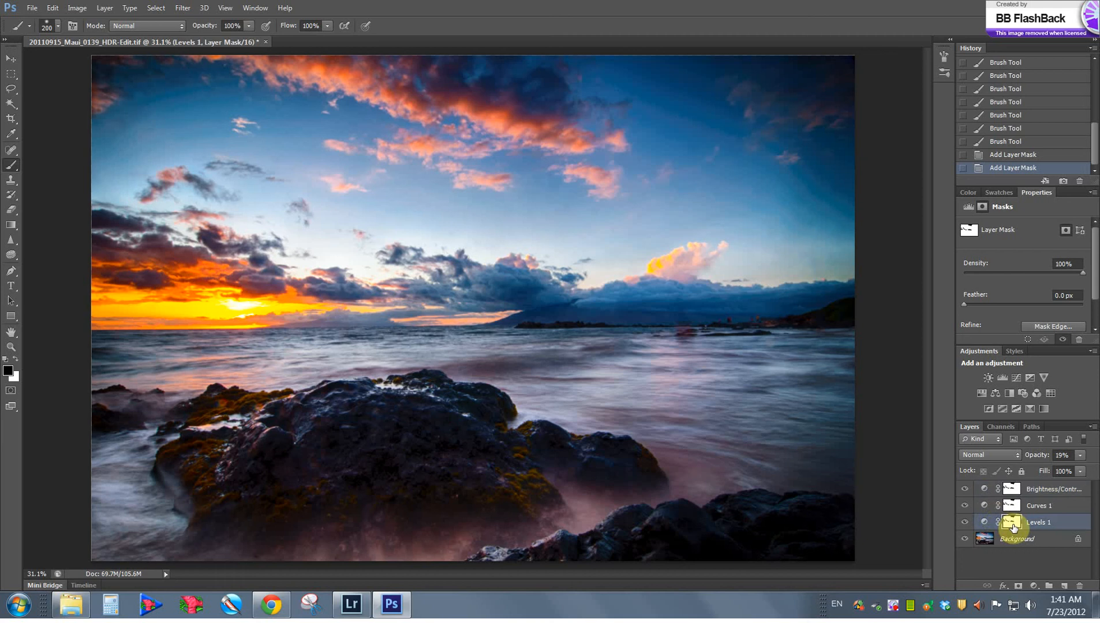
key(alt+BackSpace)
key(ctrl+BackSpace)
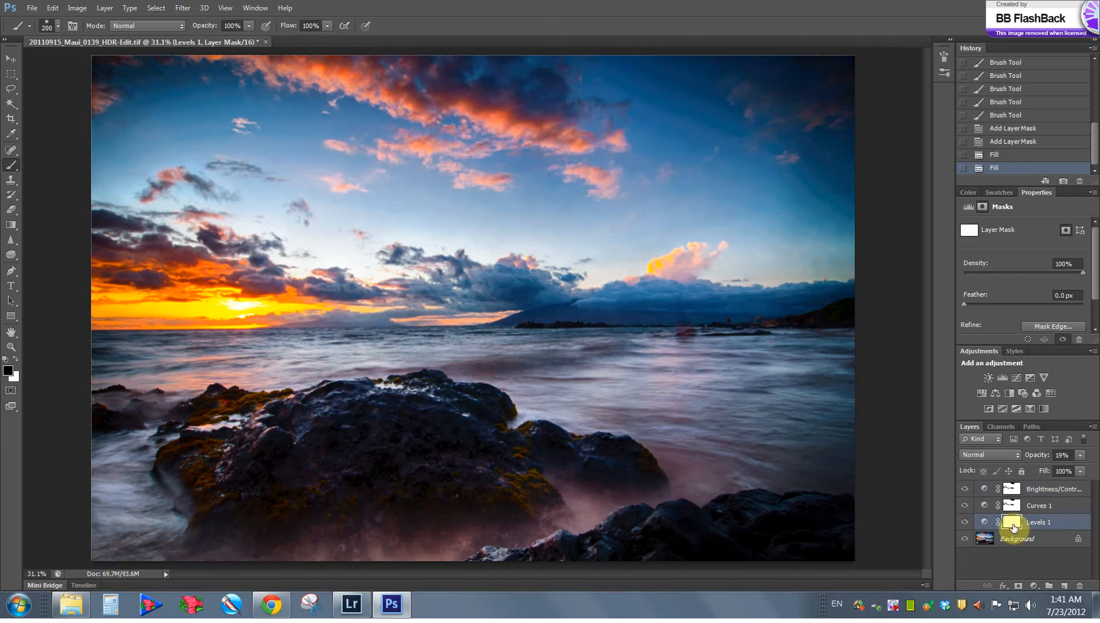
- Merge the three adjustment layers with the Background and duplicate the result onto a new layer
click(1014, 539)
shift+click(1036, 495)
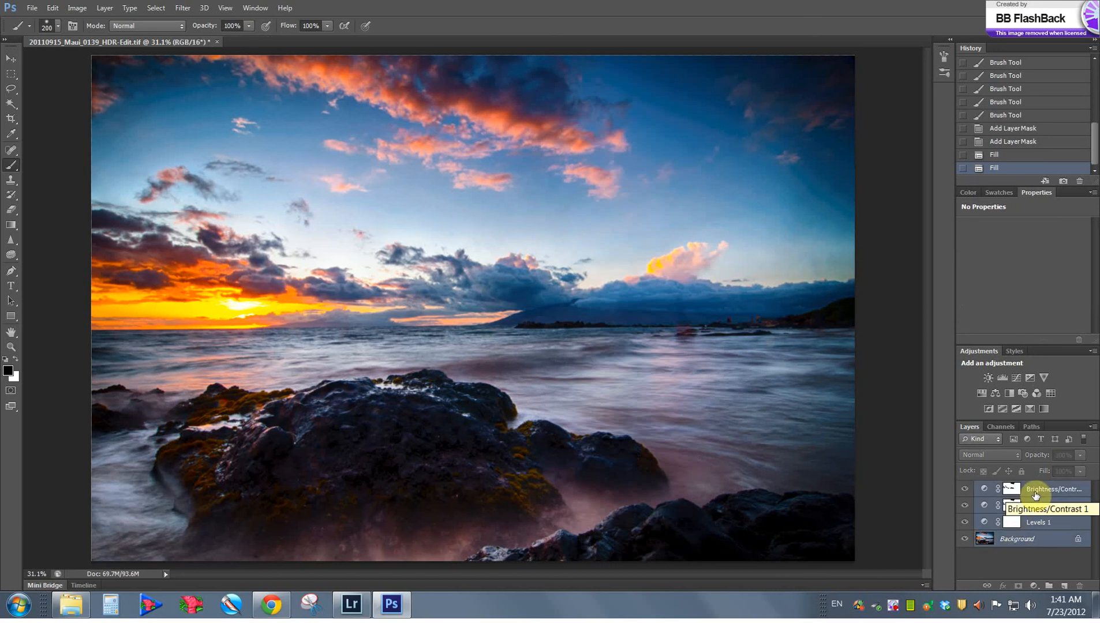
key(ctrl+e)
key(ctrl+j)
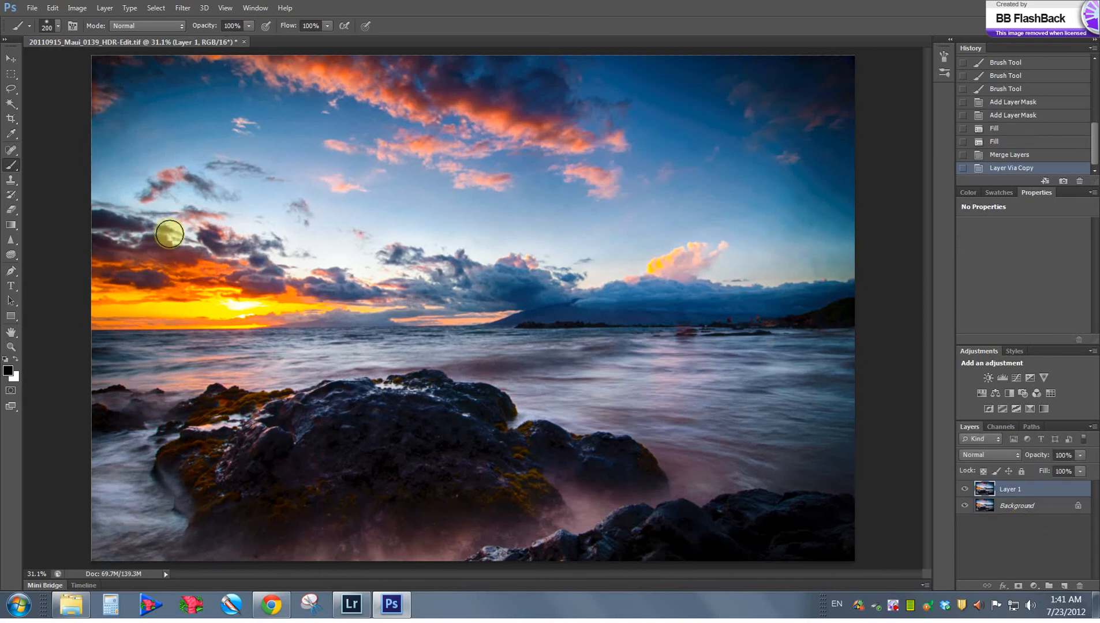
- Dodge the upper clouds and the water below the sun with a 250 px brush, Midtones range, 20% exposure
drag(14, 256, 48, 255)
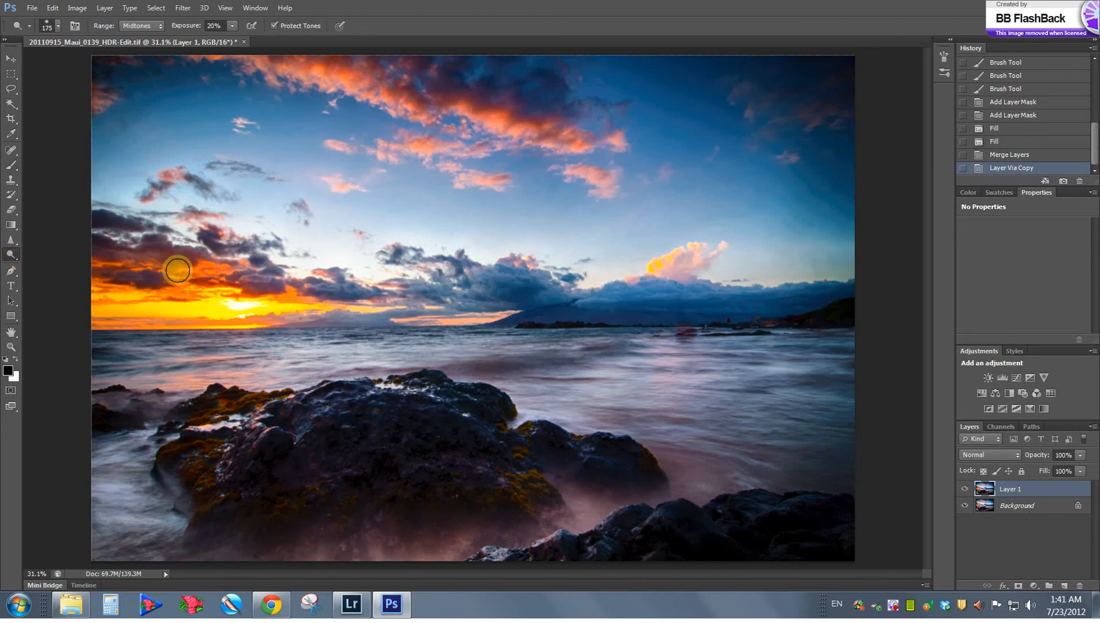
key(bracketright)
key(bracketright)
key(bracketright)
key(bracketleft)
mouse_move(380, 213)
mouse_down()
mouse_move(434, 145)
mouse_move(512, 107)
mouse_move(475, 101)
mouse_move(552, 131)
mouse_move(375, 104)
mouse_move(398, 104)
mouse_move(282, 74)
mouse_up()
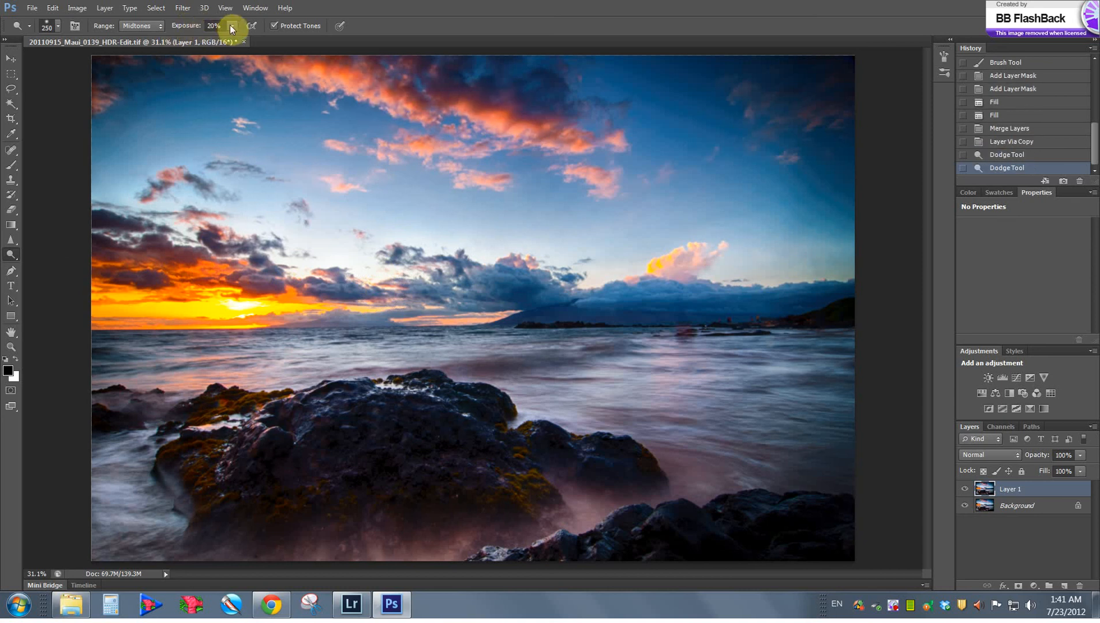
mouse_move(239, 320)
mouse_down()
mouse_move(211, 347)
mouse_move(241, 364)
mouse_move(192, 377)
mouse_move(277, 381)
mouse_up()
- Dodge the mist at the foot of the large foreground rock and the rock's face with the 250 px brush
key(bracketright)
key(bracketright)
key(bracketleft)
key(bracketleft)
mouse_move(364, 512)
mouse_down()
mouse_move(431, 541)
mouse_move(575, 511)
mouse_up()
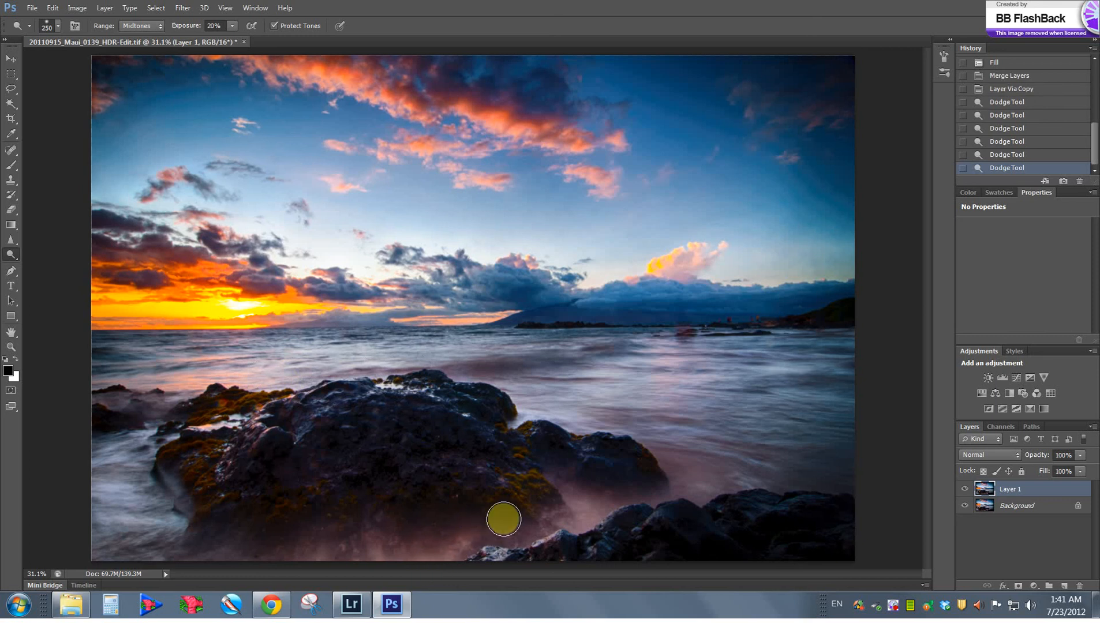
click(523, 520)
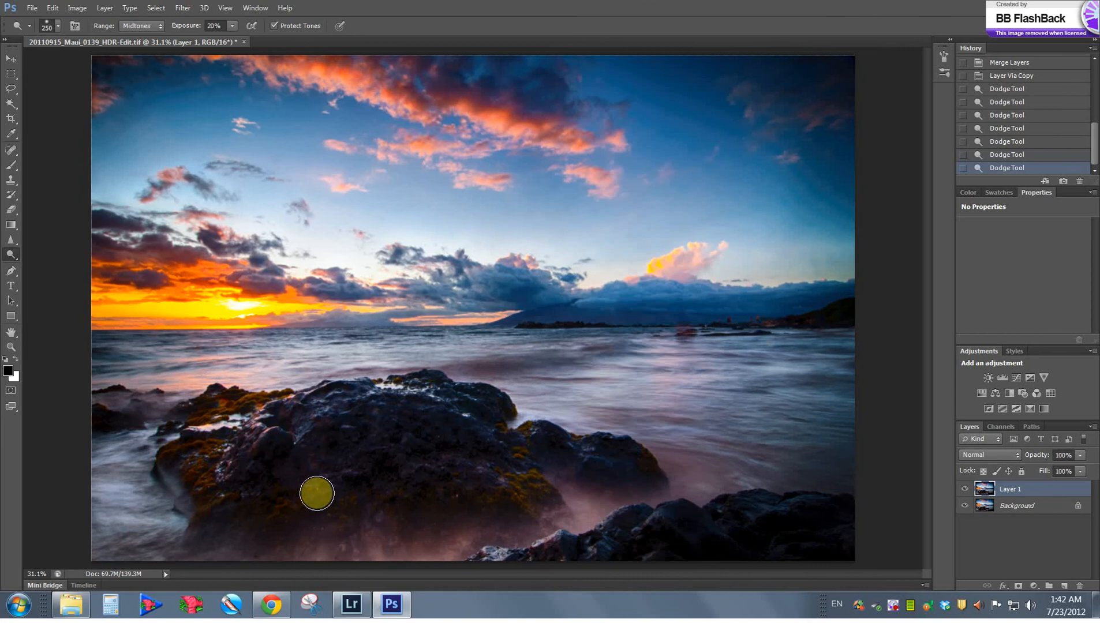
mouse_move(349, 475)
mouse_down()
mouse_move(338, 433)
mouse_move(327, 414)
mouse_move(417, 402)
mouse_move(375, 393)
mouse_move(440, 400)
mouse_up()
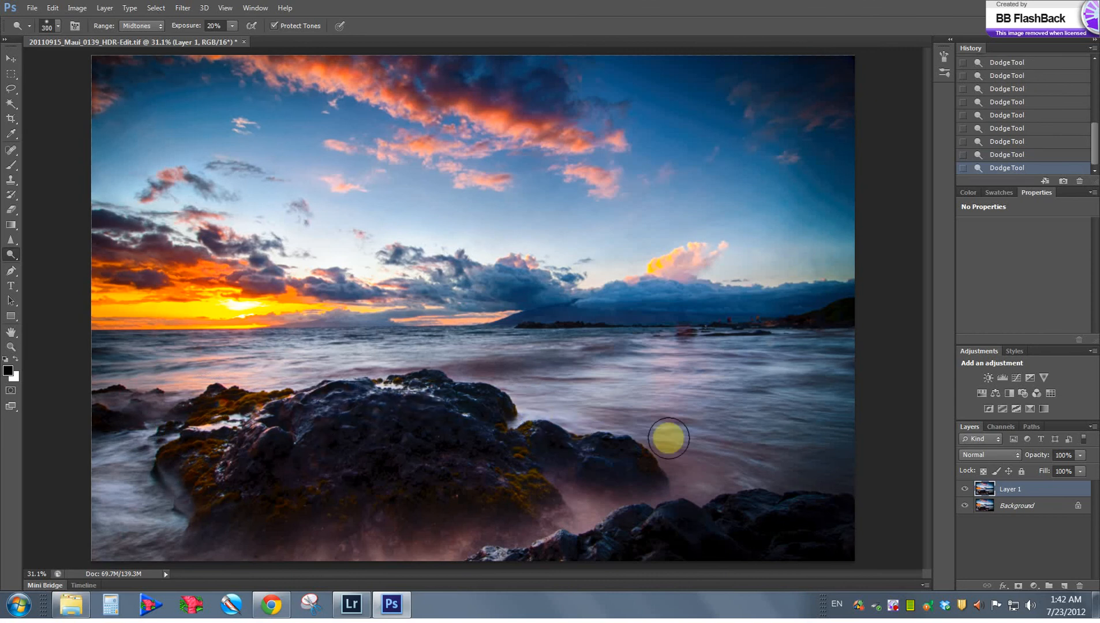
key(bracketright)
key(bracketright)
key(bracketright)
key(bracketright)
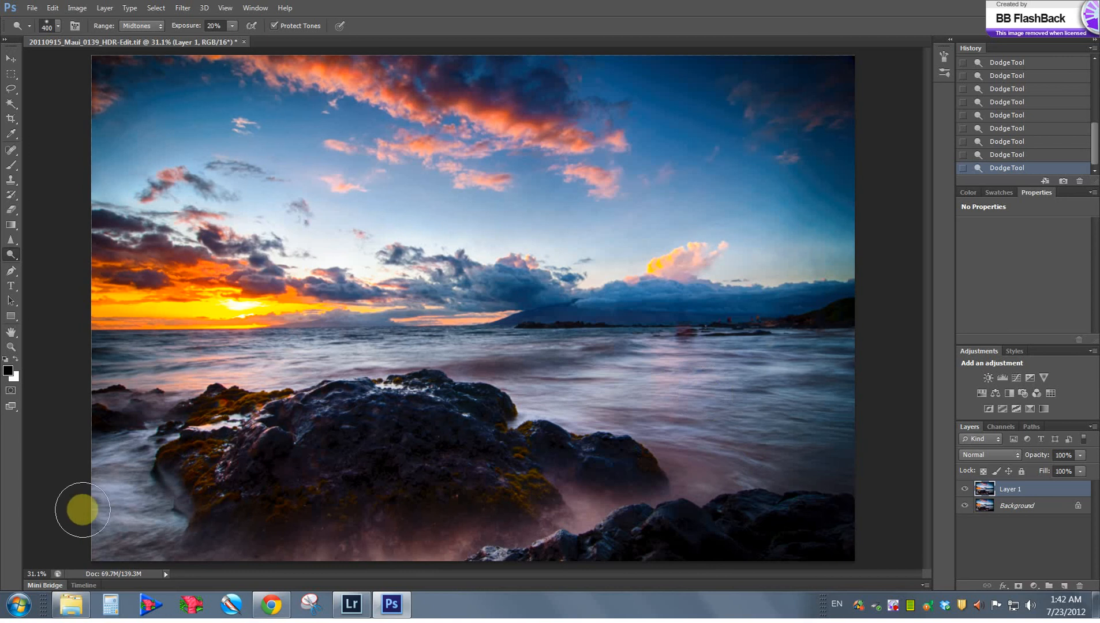
key(bracketleft)
key(bracketleft)
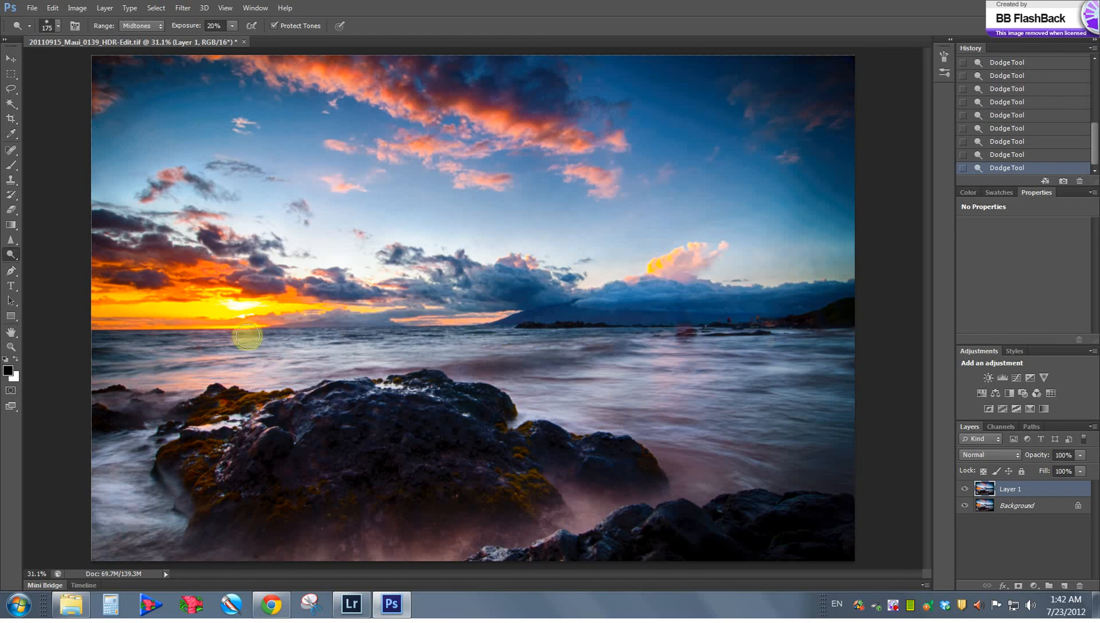
key(bracketright)
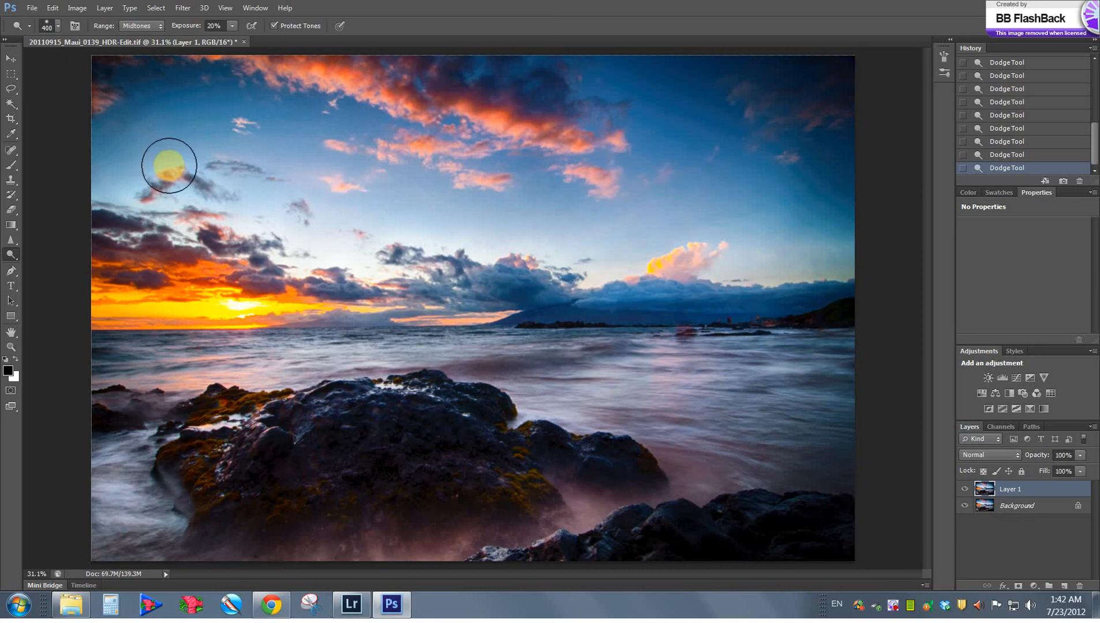
- Burn the mist and rocks along the foreground and the photo's right edge with a 400 px brush, Midtones range, 20% exposure
click(10, 256)
click(60, 265)
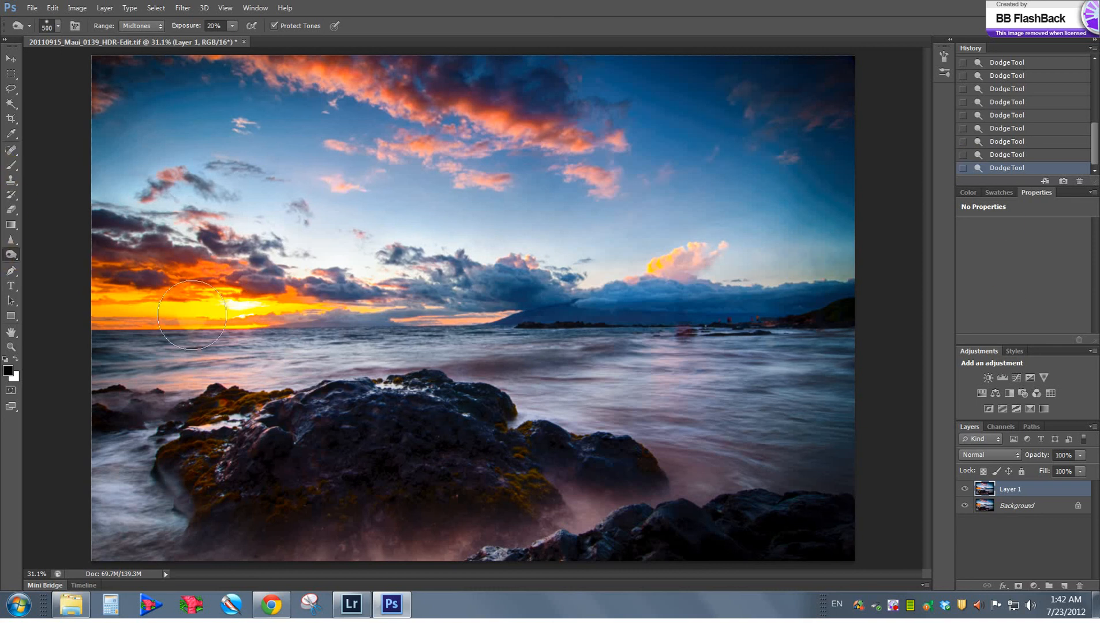
mouse_move(417, 552)
mouse_down()
mouse_move(450, 552)
mouse_move(226, 553)
mouse_move(462, 550)
mouse_up()
drag(647, 488, 576, 516)
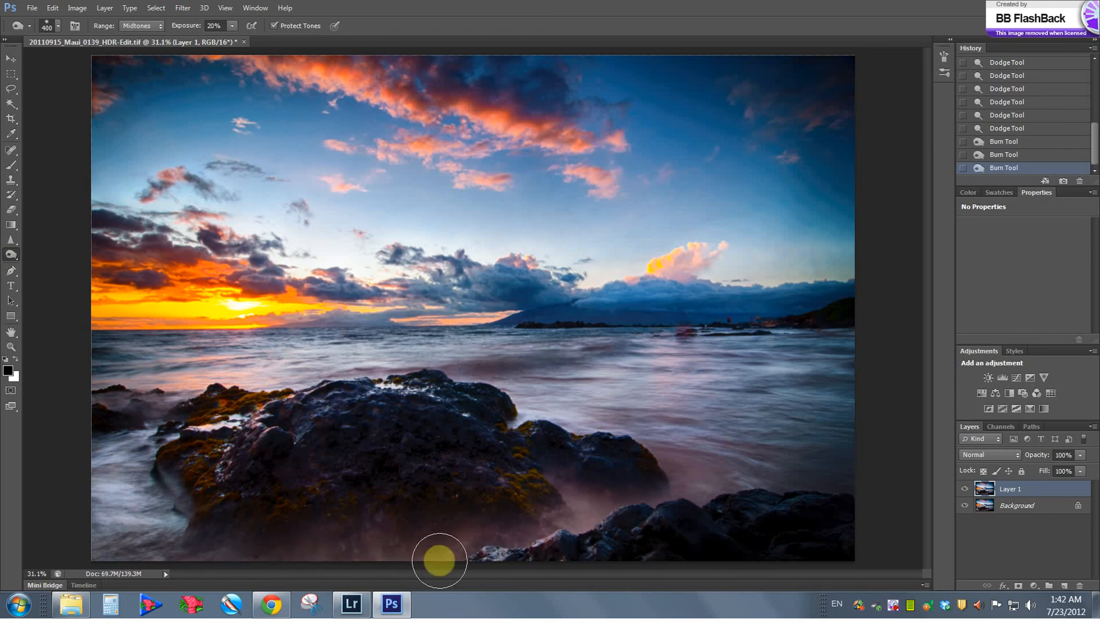
mouse_move(553, 550)
mouse_down()
mouse_move(564, 523)
mouse_move(589, 530)
mouse_move(503, 564)
mouse_move(251, 566)
mouse_move(523, 570)
mouse_move(69, 557)
mouse_move(506, 579)
mouse_move(708, 540)
mouse_up()
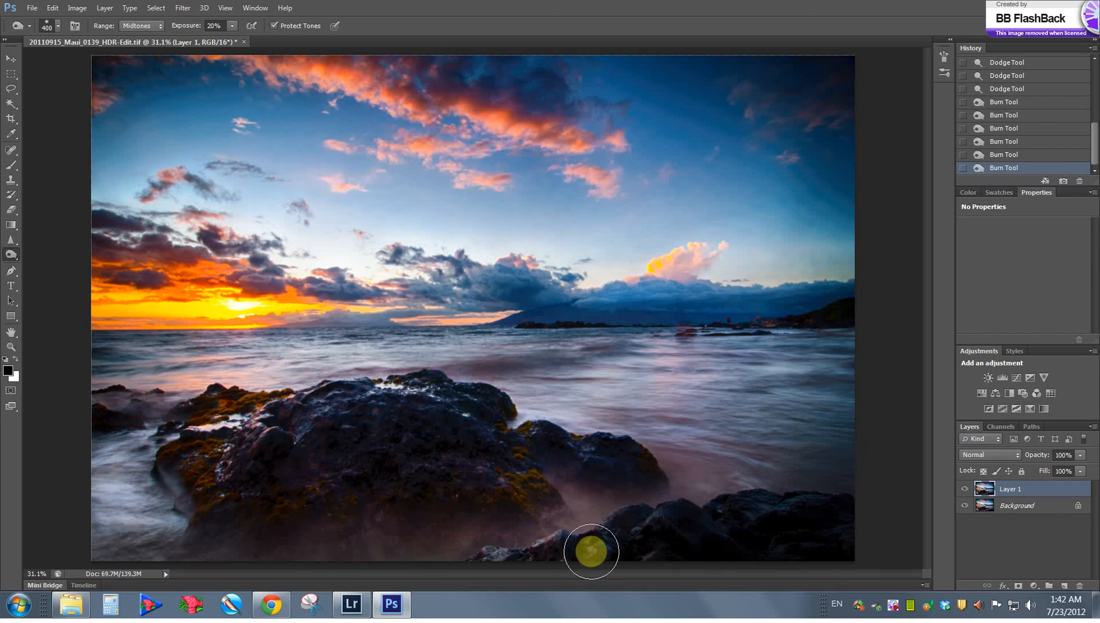
drag(856, 341, 871, 256)
- Try to burn the blue sky beside the upper clouds with a 700 px brush
key(bracketright)
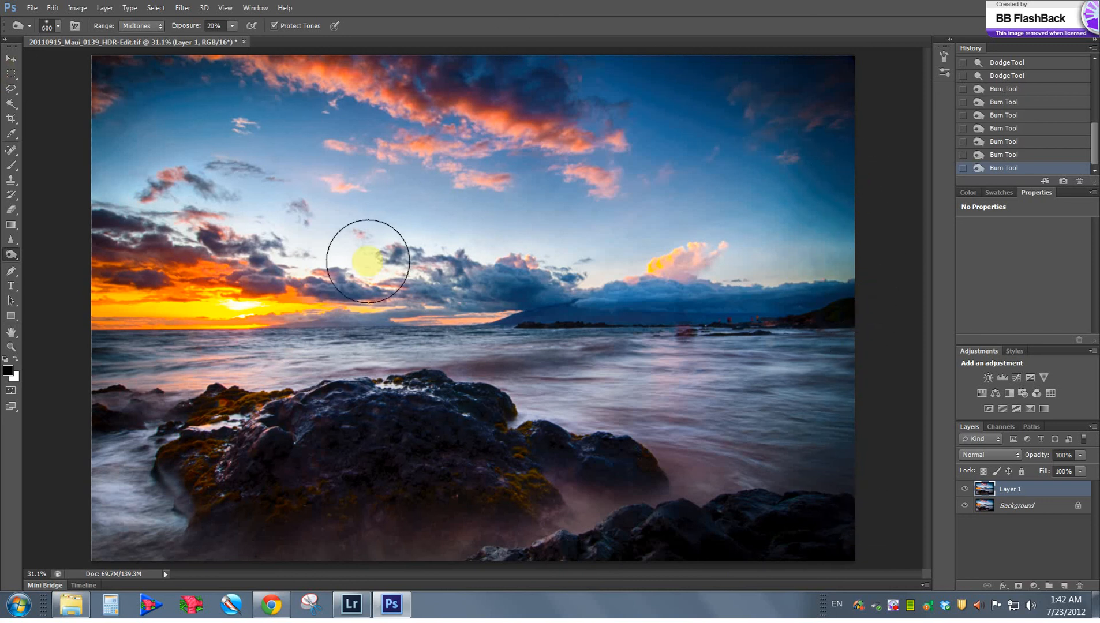
click(11, 255)
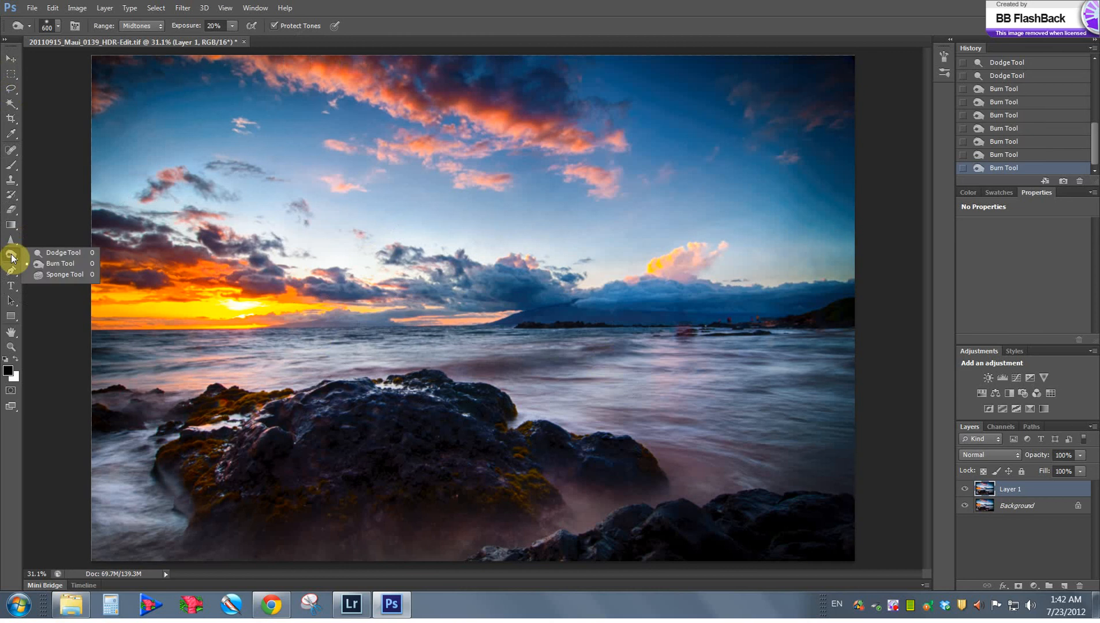
key(bracketright)
drag(676, 135, 730, 150)
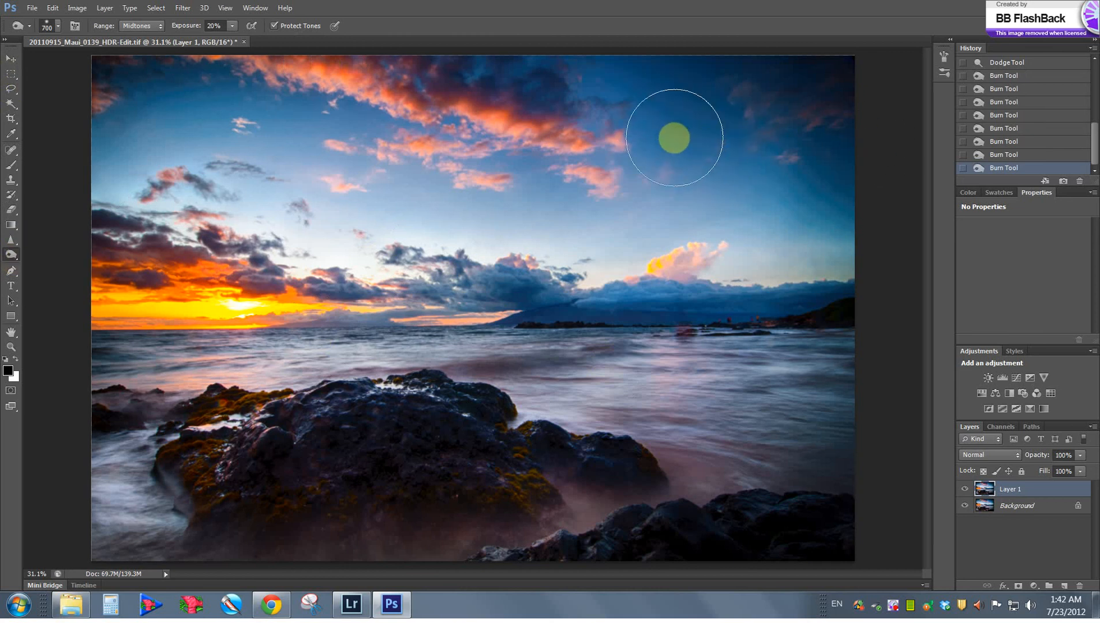
- Dodge the upper clouds and both upper corners of the sky with 400 to 500 px brushes, Midtones range, 20% exposure
click(4, 260)
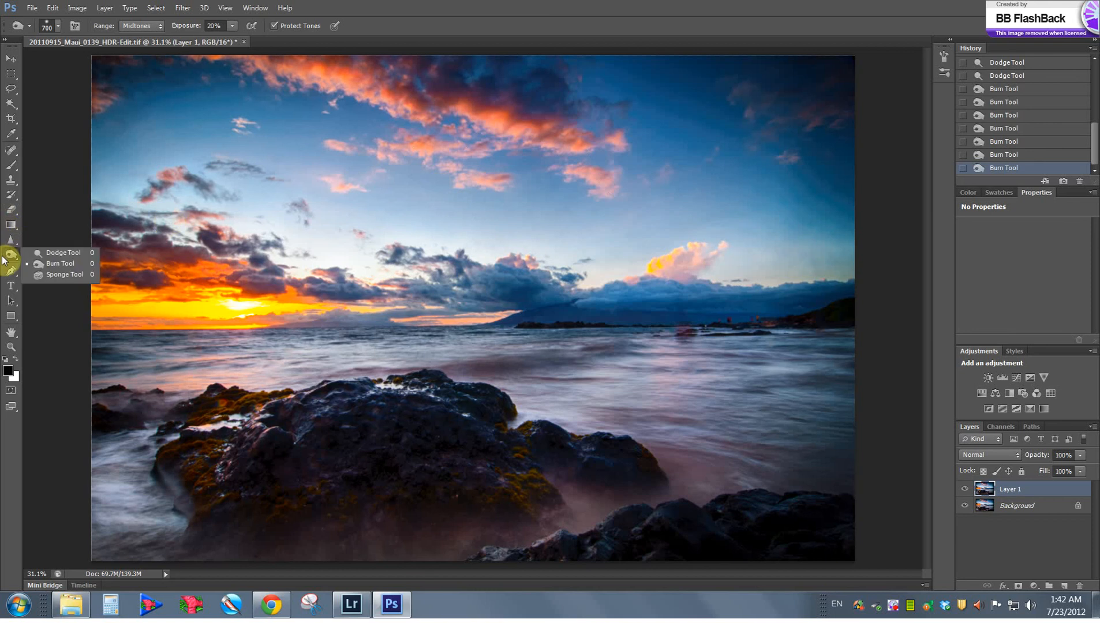
click(45, 252)
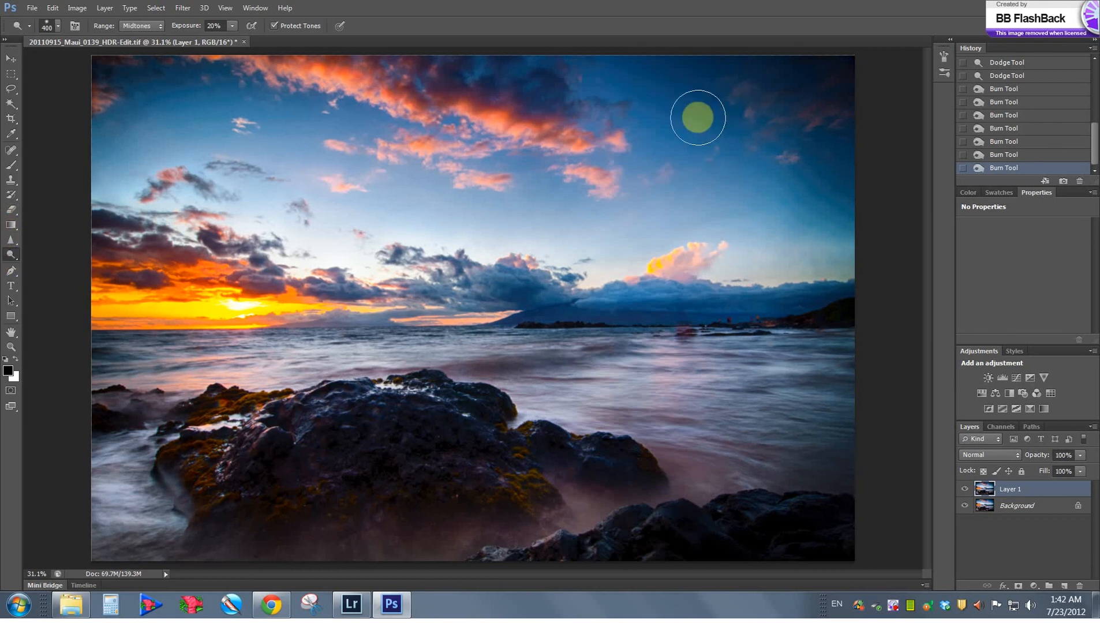
mouse_move(677, 121)
mouse_down()
mouse_move(830, 184)
mouse_move(700, 79)
mouse_move(840, 182)
mouse_move(786, 102)
mouse_move(545, 123)
mouse_up()
key(bracketright)
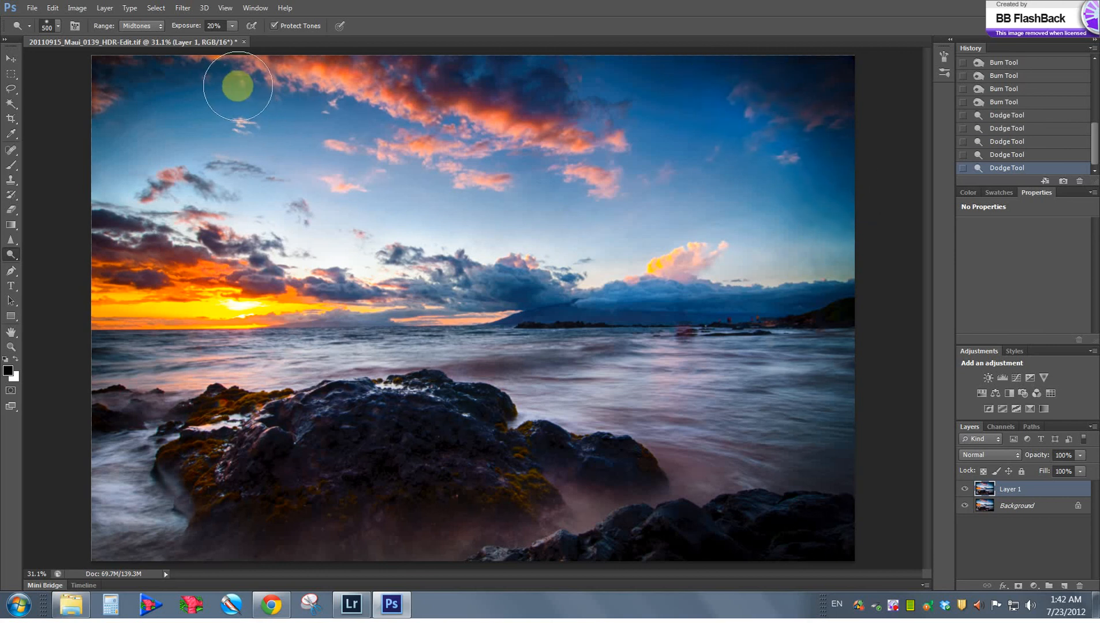
mouse_move(80, 133)
mouse_down()
mouse_move(209, 66)
mouse_move(190, 64)
mouse_up()
drag(191, 63, 128, 101)
mouse_move(662, 115)
mouse_down()
mouse_move(726, 110)
mouse_move(731, 83)
mouse_move(559, 79)
mouse_move(707, 85)
mouse_move(872, 228)
mouse_up()
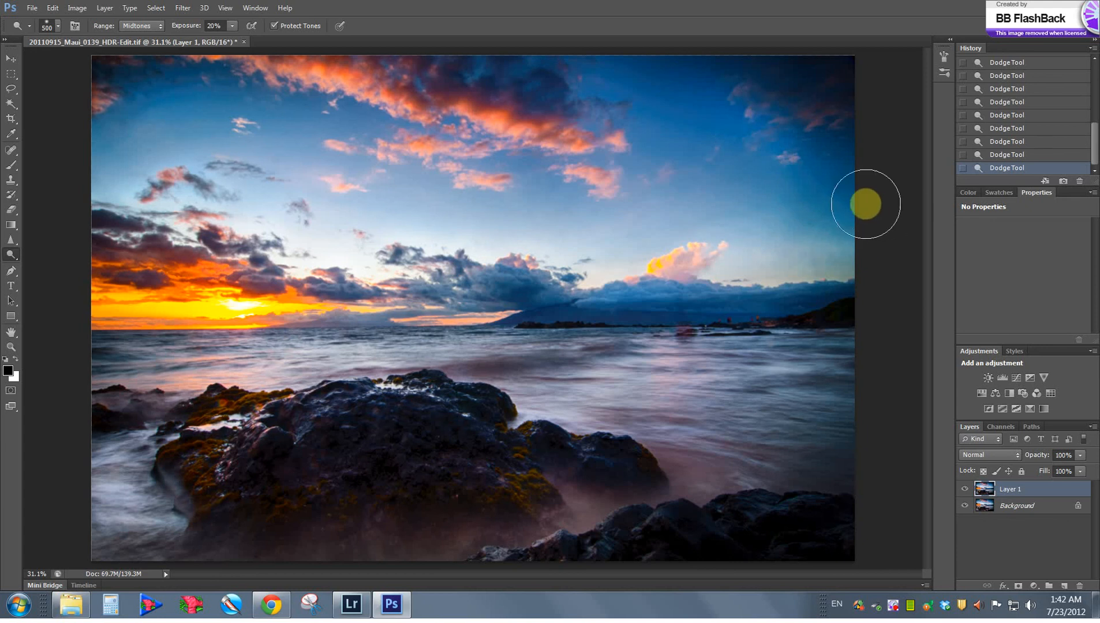
- Add a layer mask to Layer 1 and fill it with white
alt+click(1019, 587)
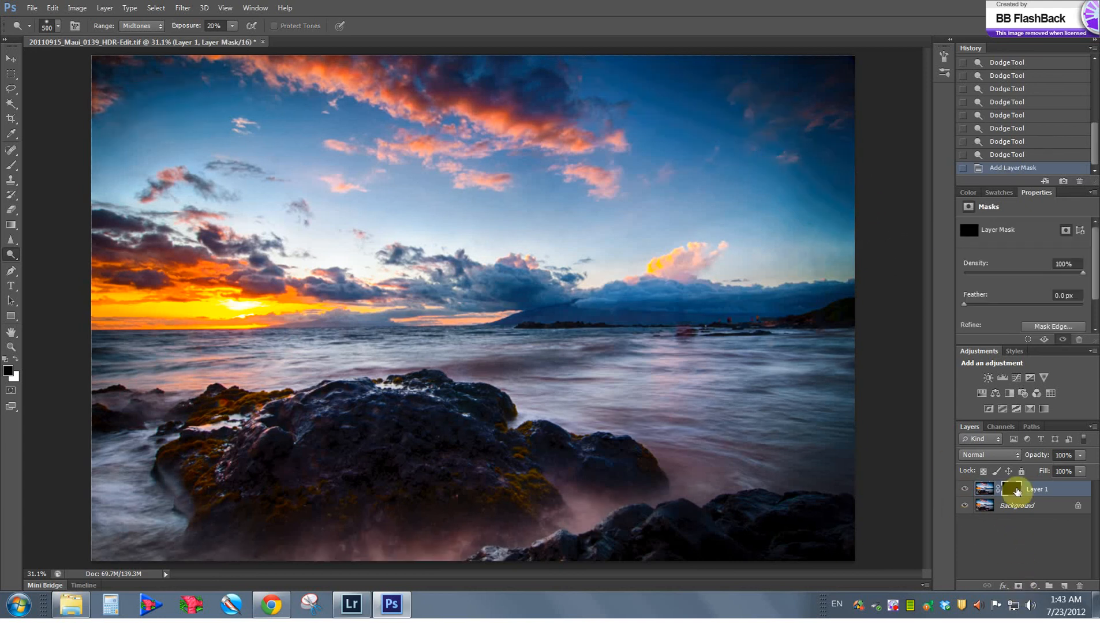
key(ctrl+BackSpace)
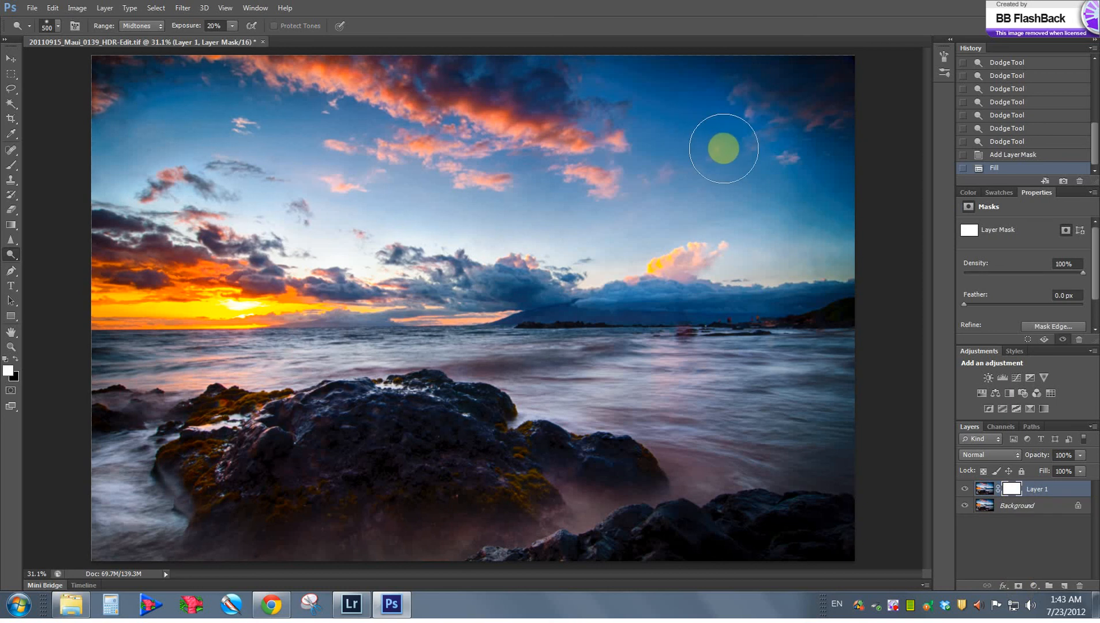
- Try painting black on Layer 1's mask over the dark clouds at the photo's upper right with a 400 px brush, undoing each stroke
key(x)
mouse_move(727, 108)
mouse_down()
mouse_move(818, 152)
mouse_move(750, 142)
mouse_up()
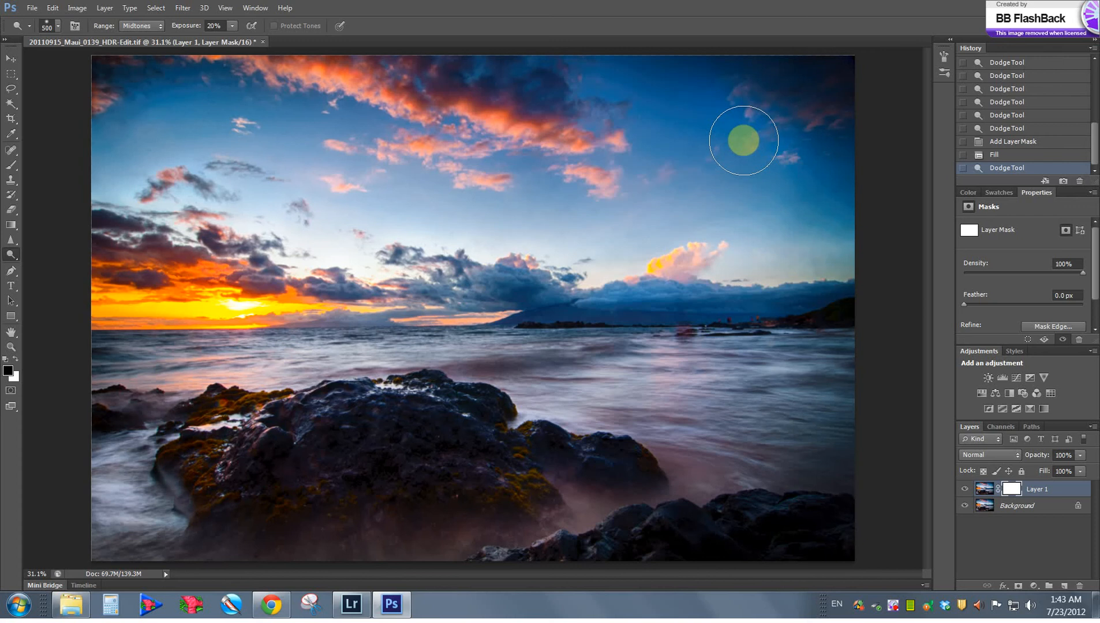
mouse_move(744, 140)
mouse_down()
mouse_move(689, 86)
mouse_move(779, 162)
mouse_move(741, 123)
mouse_up()
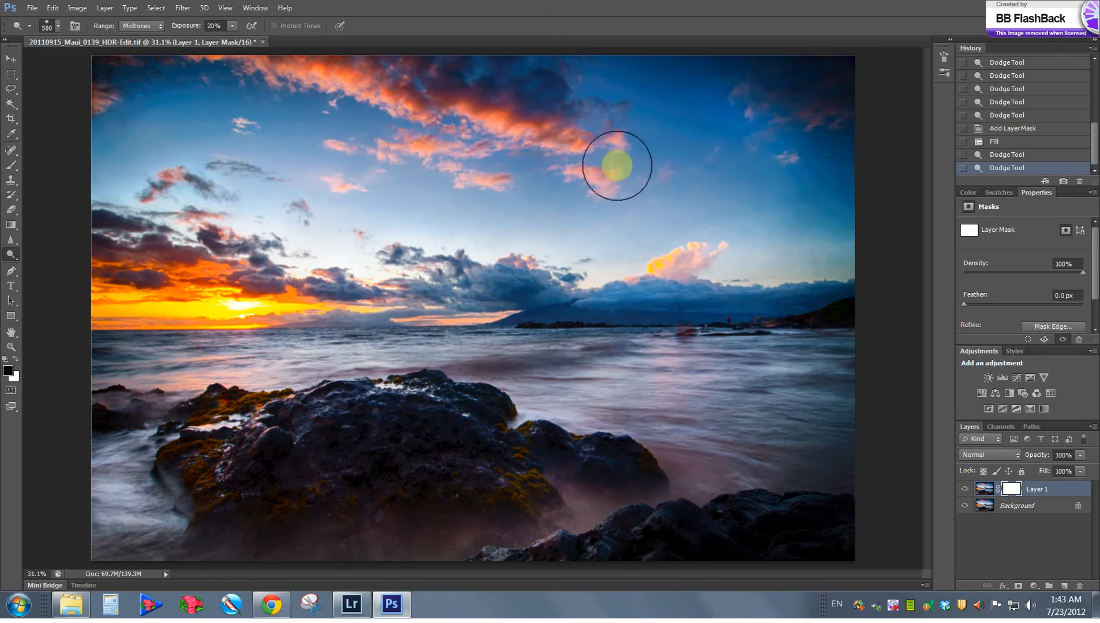
key(b)
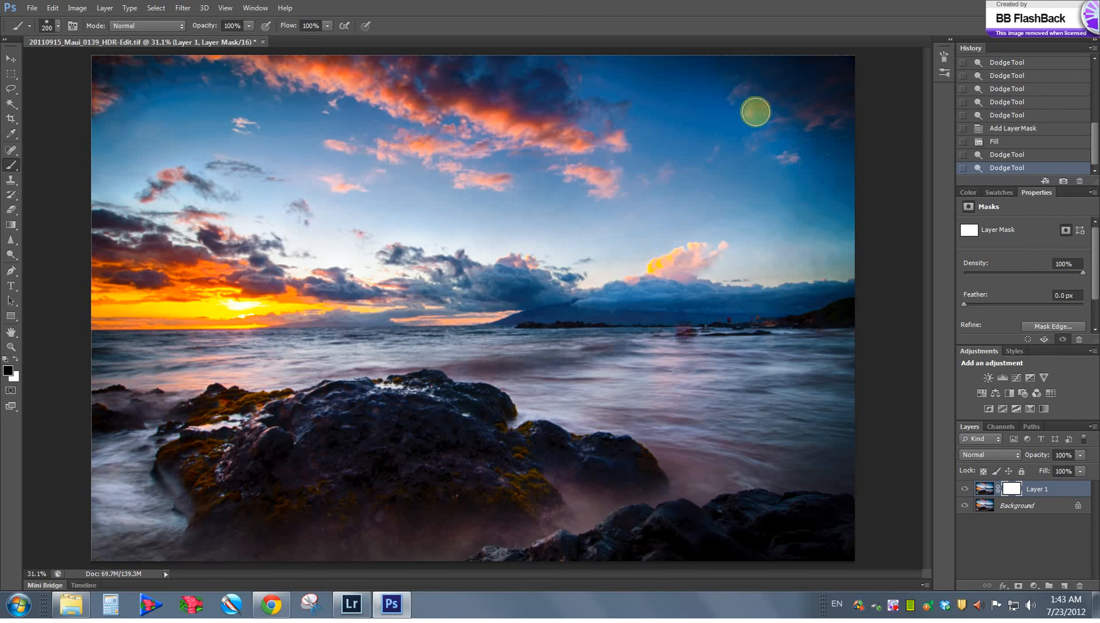
key(bracketright)
key(bracketright)
drag(717, 91, 787, 149)
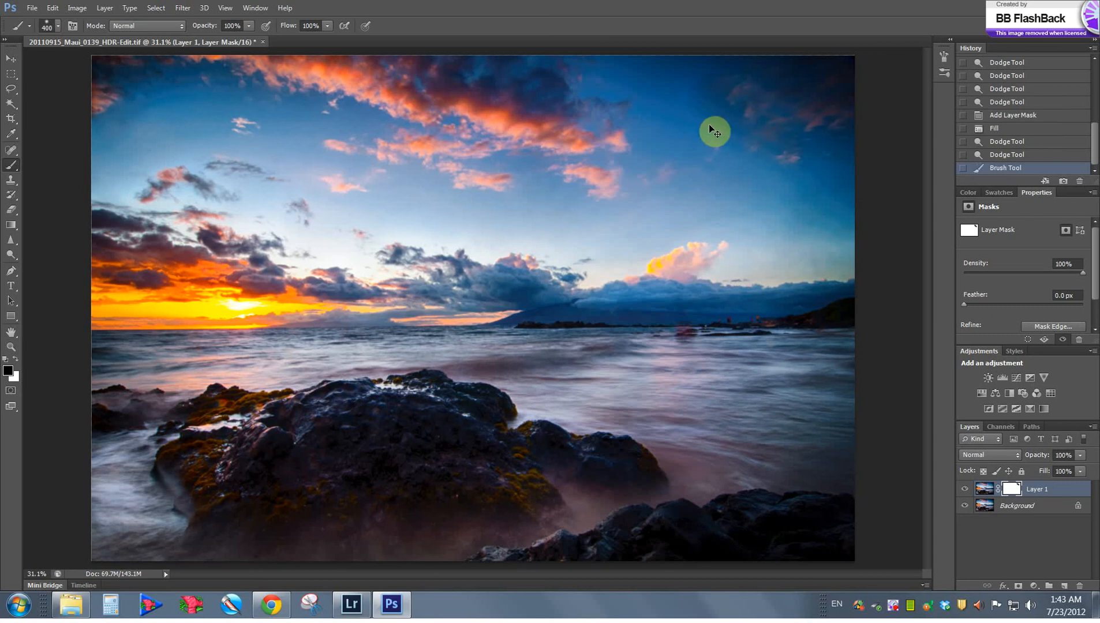
key(ctrl+z)
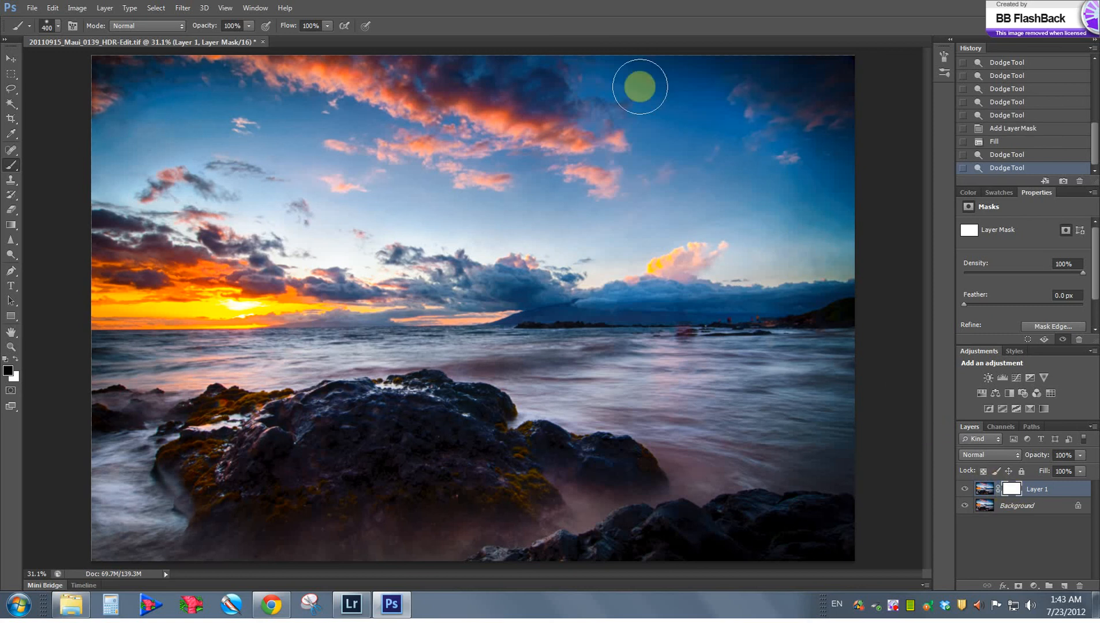
drag(711, 93, 786, 155)
key(ctrl+z)
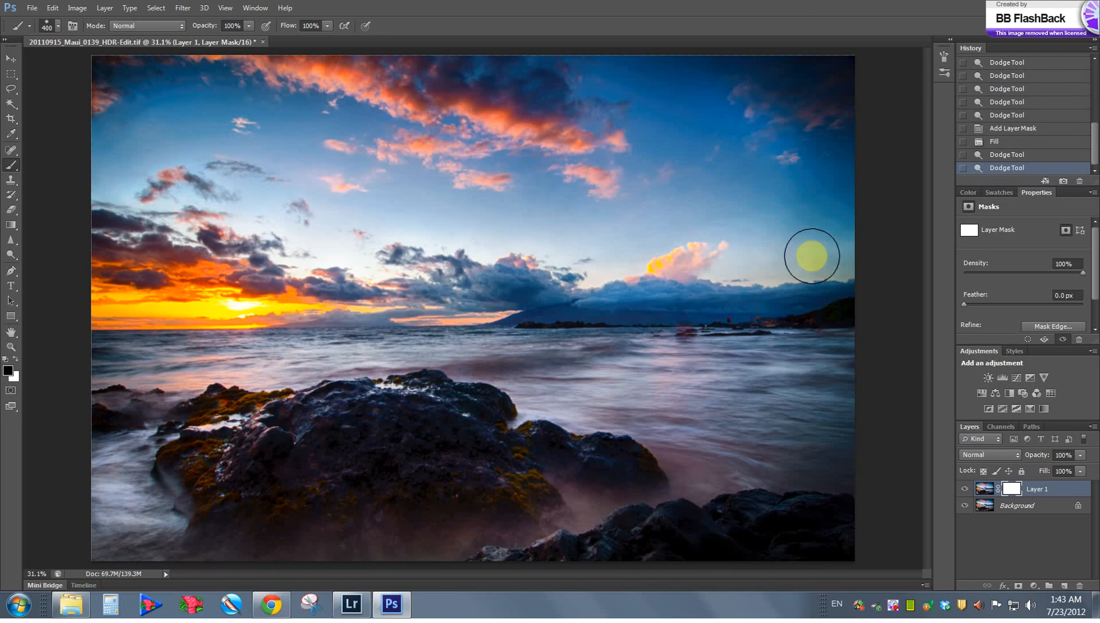
- Fill Layer 1's mask with black, and refill it with white to compare the image without and with the edits
key(alt+BackSpace)
key(ctrl+BackSpace)
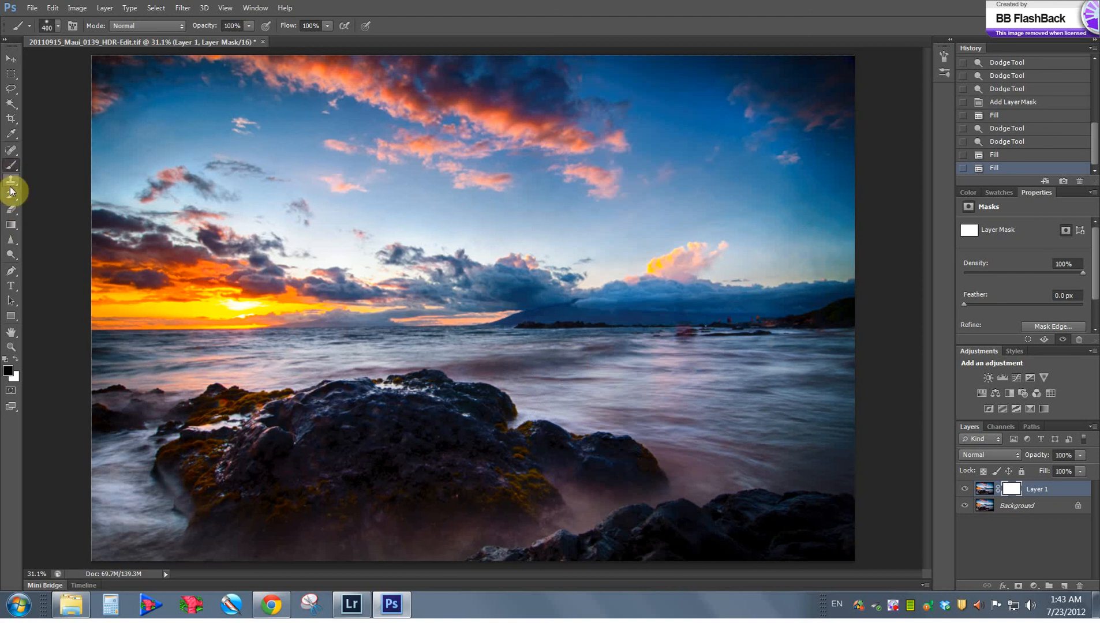
- Target Layer 1's image instead of its mask and choose the Sponge tool
click(985, 489)
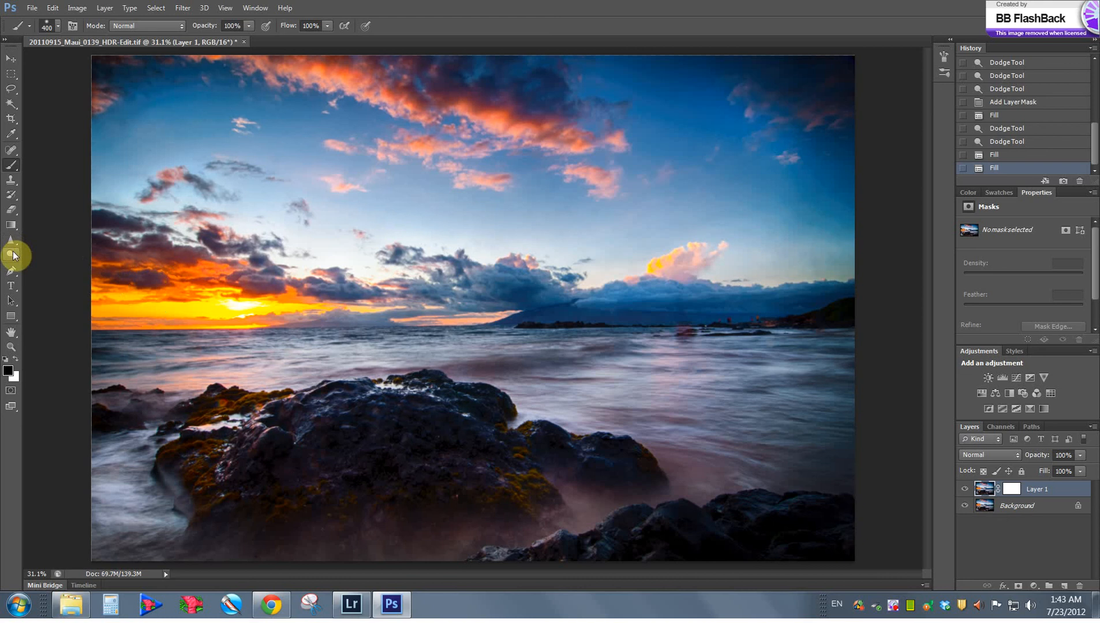
key(o)
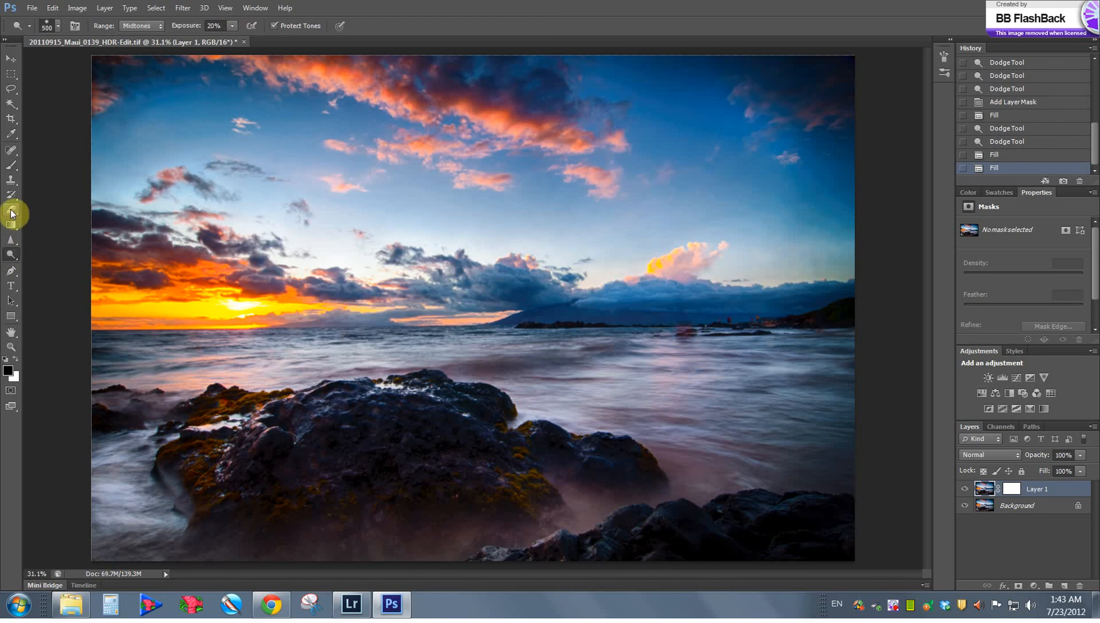
right_click(7, 254)
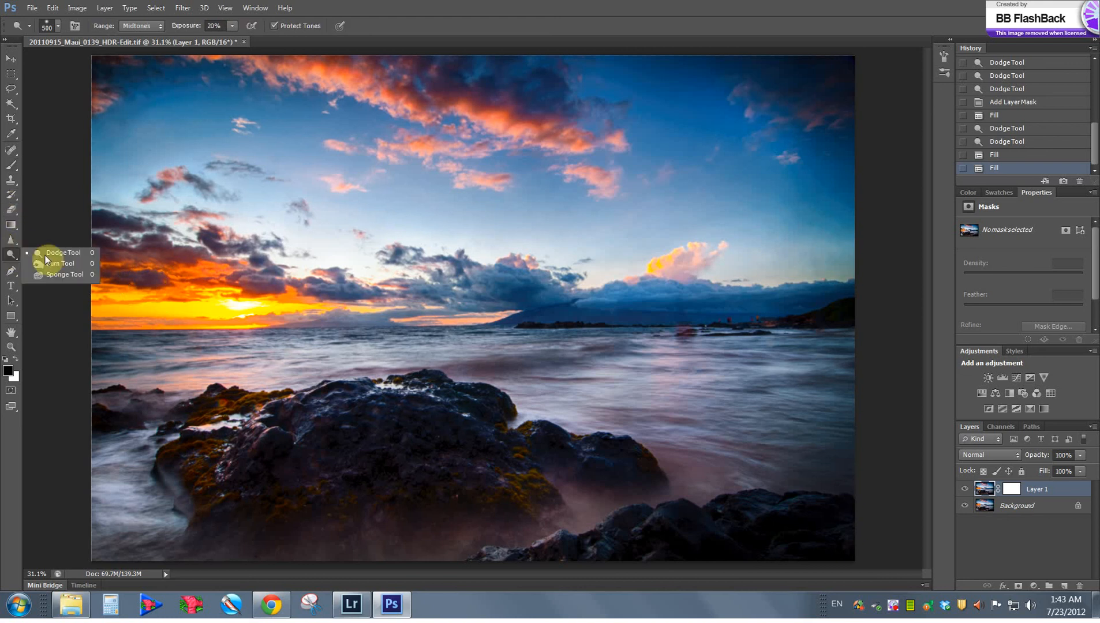
click(75, 272)
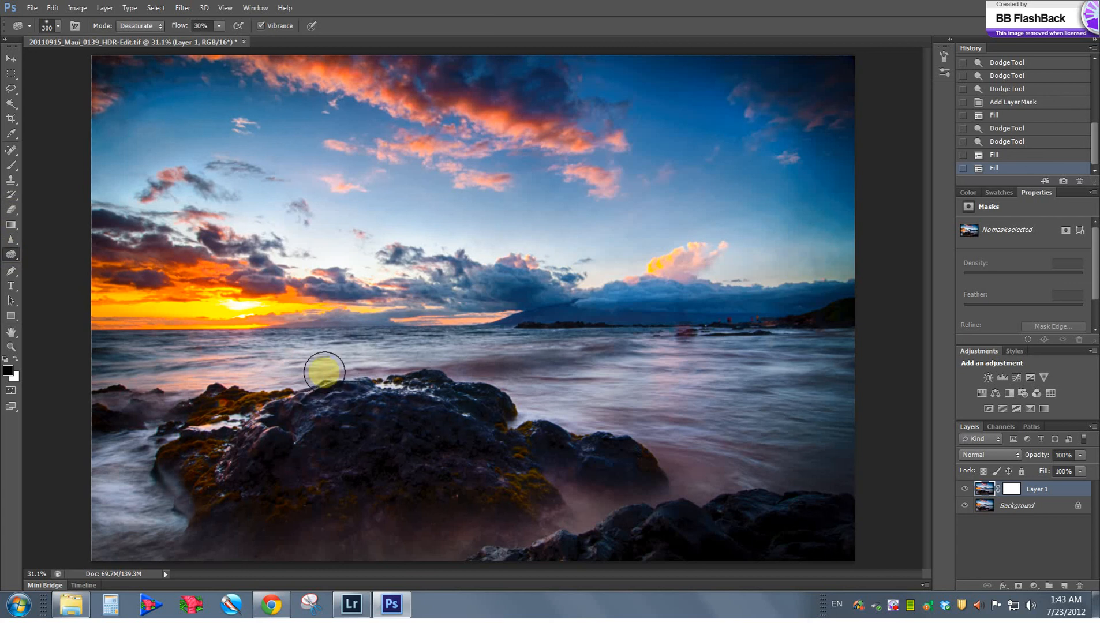
- Try desaturating the water behind the large rock with the Sponge tool at 30% flow, and revert those strokes
mouse_move(311, 369)
mouse_down()
mouse_move(216, 368)
mouse_move(249, 346)
mouse_move(224, 362)
mouse_up()
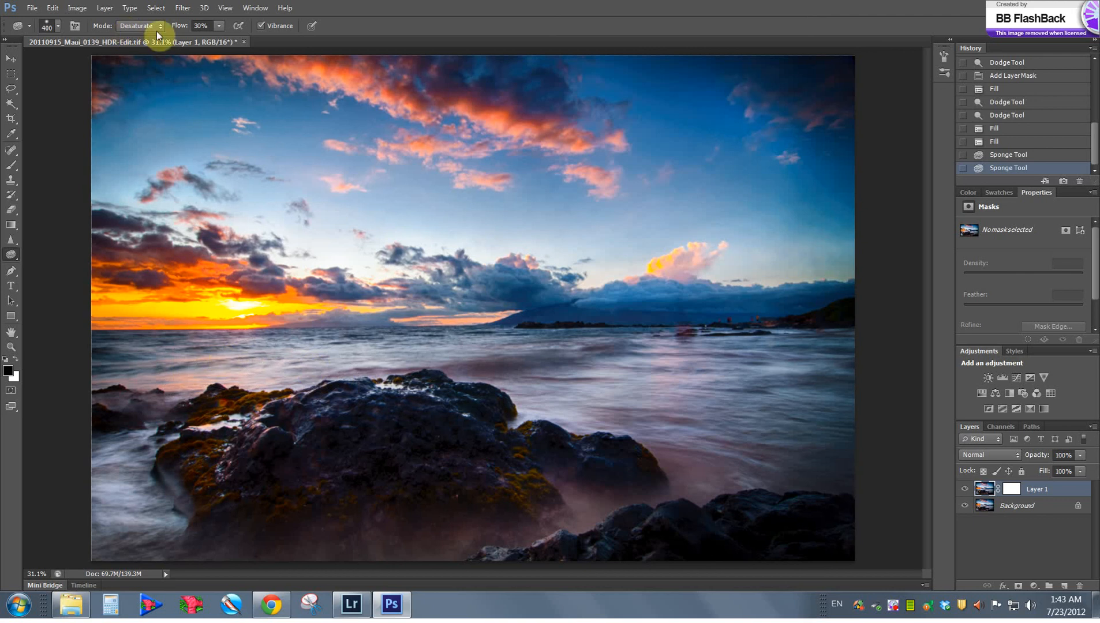
click(1014, 145)
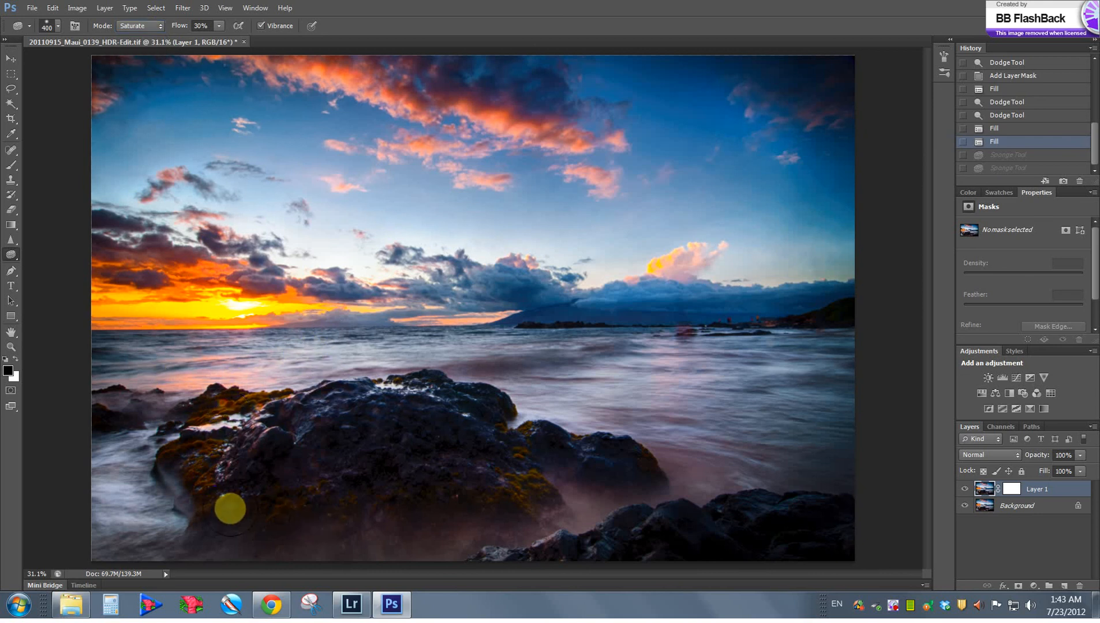
key(ctrl+z)
- Saturate the sea, the sunset glow and the clouds with the Sponge tool in Saturate mode at 30% flow
key(bracketright)
key(bracketright)
mouse_move(712, 356)
mouse_down()
mouse_move(614, 358)
mouse_move(517, 378)
mouse_move(265, 369)
mouse_up()
key(bracketleft)
key(bracketleft)
mouse_move(290, 319)
mouse_down()
mouse_move(152, 282)
mouse_move(49, 270)
mouse_up()
key(bracketleft)
mouse_move(354, 174)
mouse_down()
mouse_move(437, 116)
mouse_move(263, 57)
mouse_move(555, 77)
mouse_move(617, 136)
mouse_move(685, 246)
mouse_up()
mouse_move(579, 300)
mouse_down()
mouse_move(522, 271)
mouse_move(265, 269)
mouse_move(133, 210)
mouse_move(104, 325)
mouse_move(147, 315)
mouse_move(159, 422)
mouse_move(265, 390)
mouse_up()
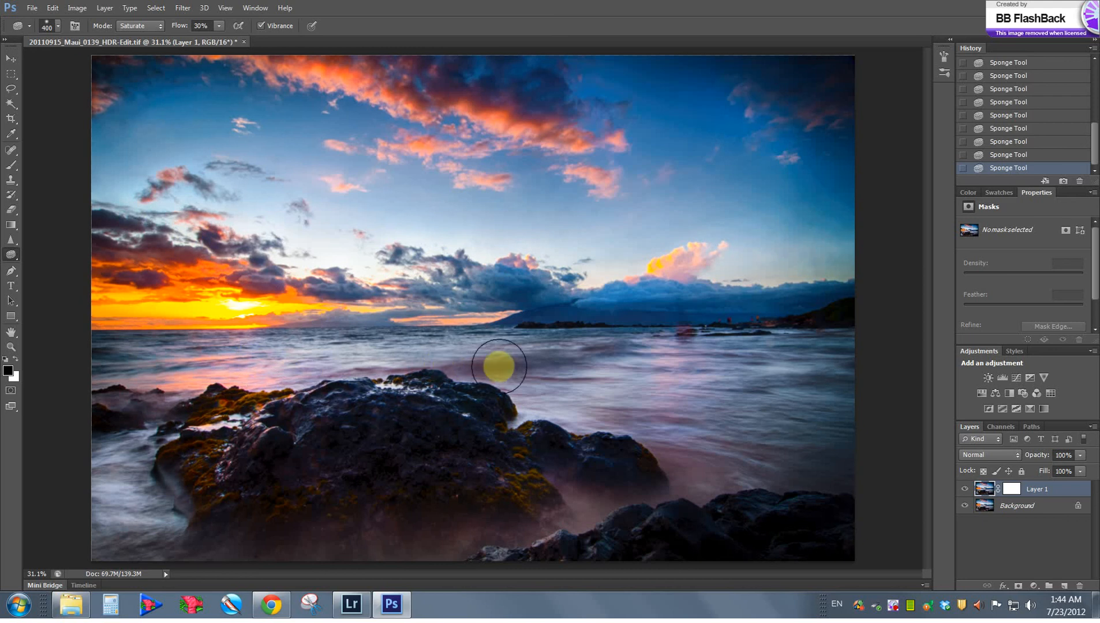
- Saturate the mossy face of the large foreground rock with a 500 px Sponge brush at 30% flow
key(bracketright)
mouse_move(183, 464)
mouse_down()
mouse_move(132, 527)
mouse_move(68, 550)
mouse_move(299, 505)
mouse_move(222, 461)
mouse_move(228, 448)
mouse_move(198, 497)
mouse_move(419, 498)
mouse_up()
key(bracketleft)
key(bracketleft)
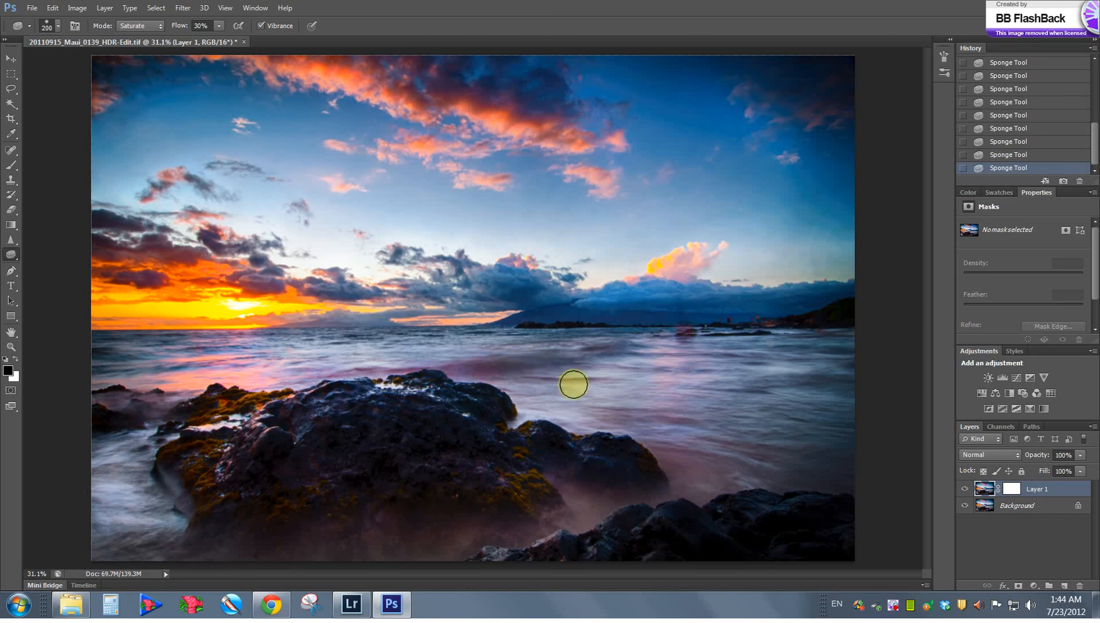
key(bracketright)
key(bracketright)
key(bracketright)
key(bracketright)
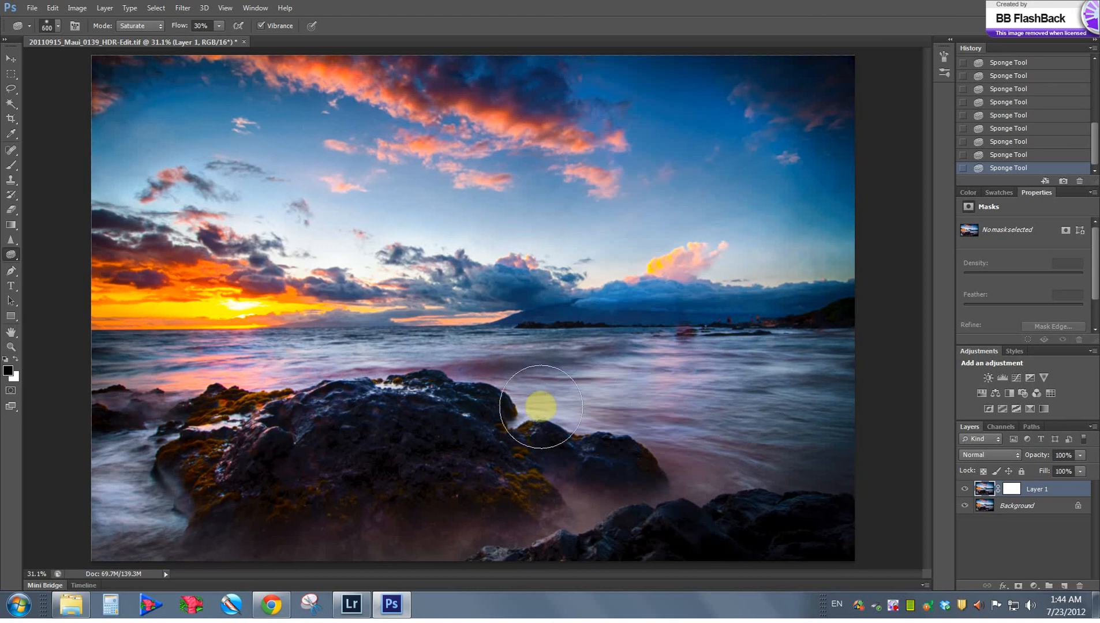
- Desaturate the blue clouds above the horizon and the upper-right sky with the Sponge tool, lowering the flow to 10% and enlarging the brush to 700 px
key(bracketleft)
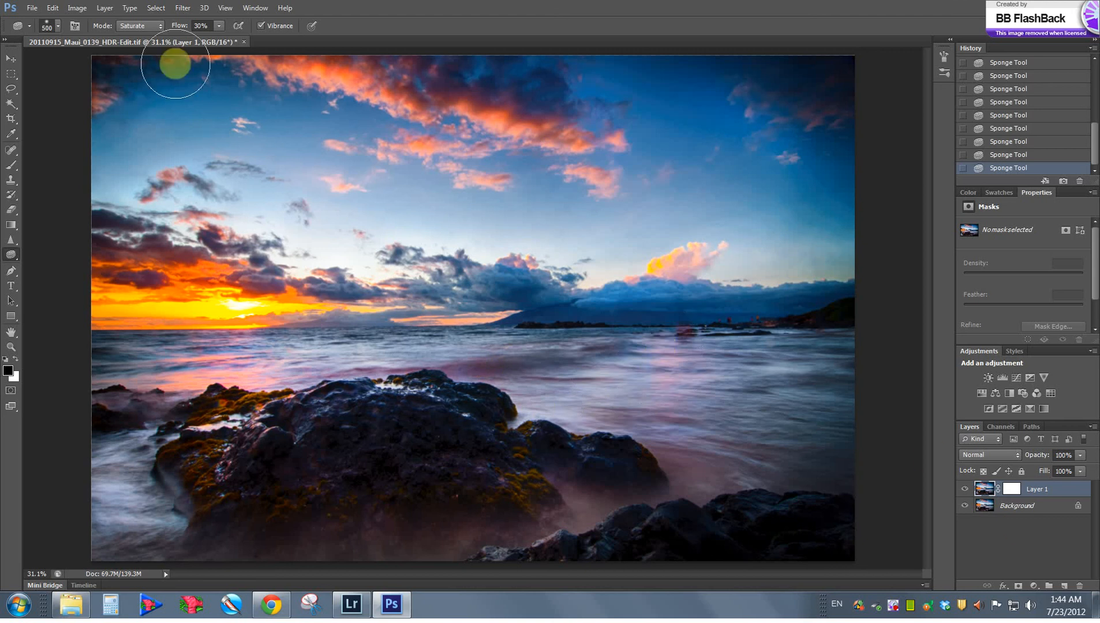
click(153, 26)
key(Return)
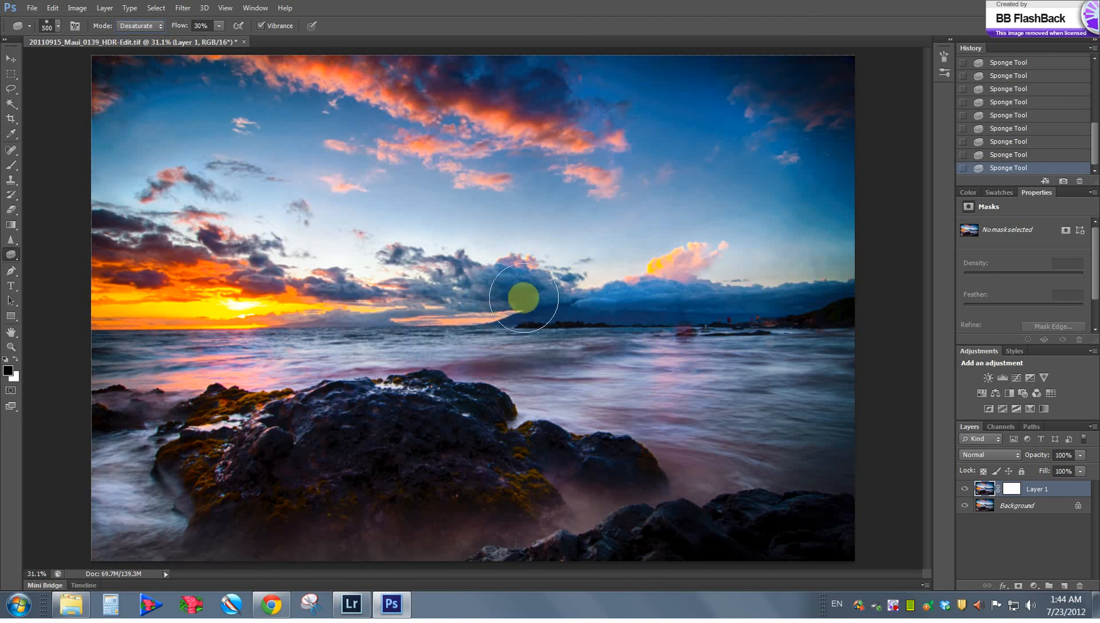
mouse_move(538, 300)
mouse_down()
mouse_move(202, 131)
mouse_move(118, 48)
mouse_move(159, 45)
mouse_move(155, 91)
mouse_move(547, 225)
mouse_move(536, 295)
mouse_move(735, 300)
mouse_move(447, 294)
mouse_move(497, 206)
mouse_move(482, 204)
mouse_move(643, 277)
mouse_move(672, 325)
mouse_move(770, 265)
mouse_move(788, 162)
mouse_move(900, 86)
mouse_move(772, 80)
mouse_move(708, 89)
mouse_move(840, 154)
mouse_move(658, 132)
mouse_move(552, 96)
mouse_move(666, 133)
mouse_move(803, 225)
mouse_move(806, 203)
mouse_move(191, 230)
mouse_move(690, 242)
mouse_move(748, 154)
mouse_move(768, 94)
mouse_move(859, 160)
mouse_move(736, 106)
mouse_move(582, 84)
mouse_move(840, 198)
mouse_move(663, 108)
mouse_up()
key(bracketleft)
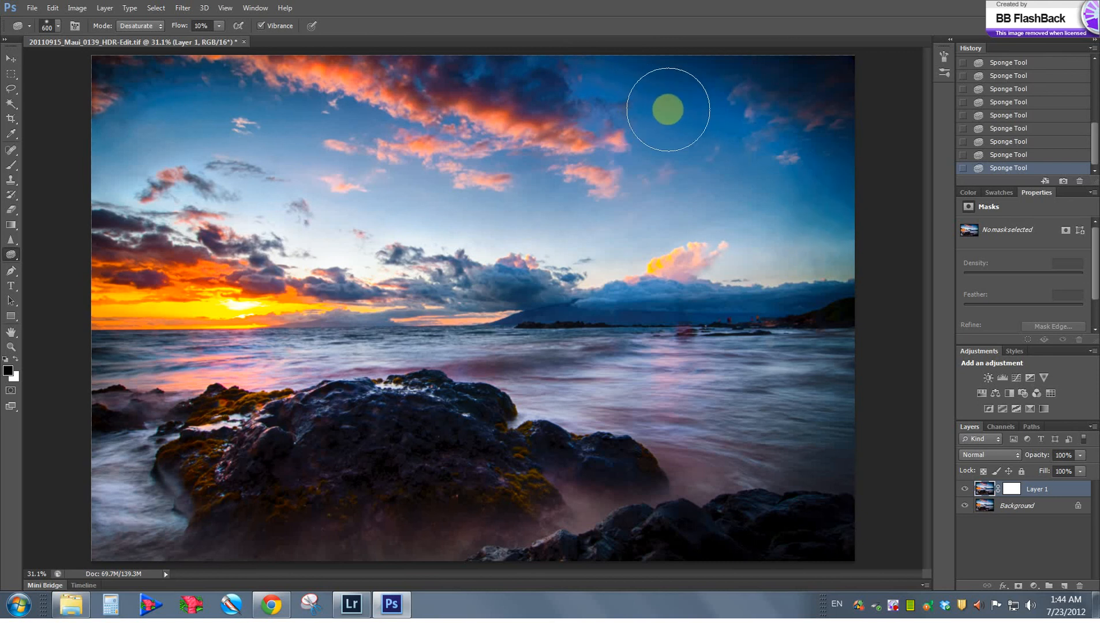
key(])
mouse_move(672, 110)
mouse_down()
mouse_move(673, 91)
mouse_move(687, 98)
mouse_up()
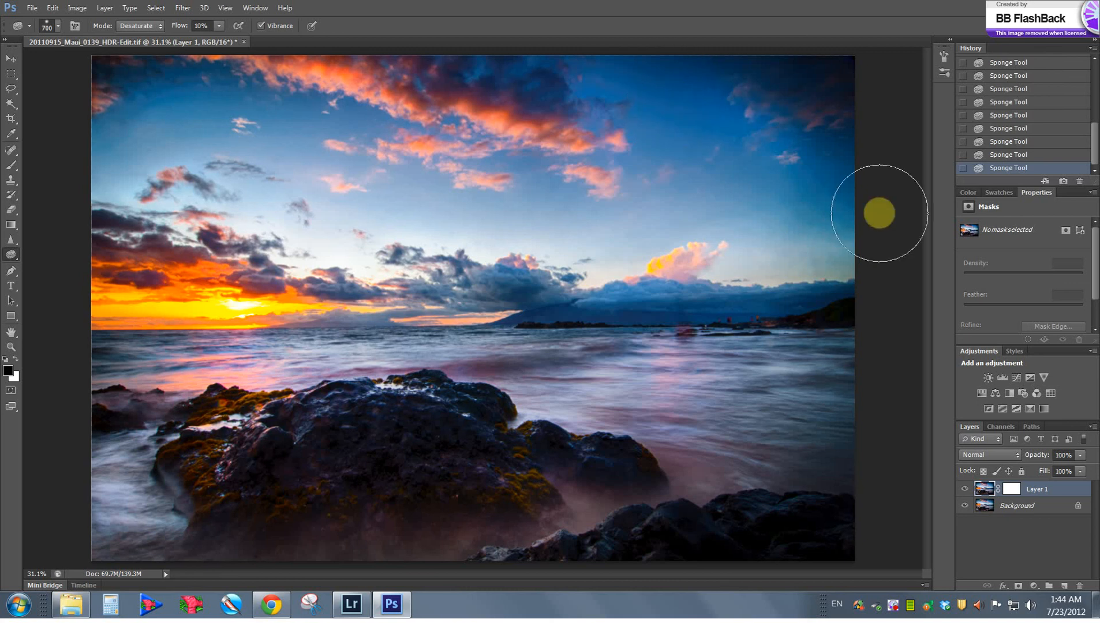
- Brighten the edges of the large rock and the rocks in the lower-right foreground with the Dodge tool, Midtones at 20% exposure
key(bracketleft)
key(bracketleft)
key(bracketleft)
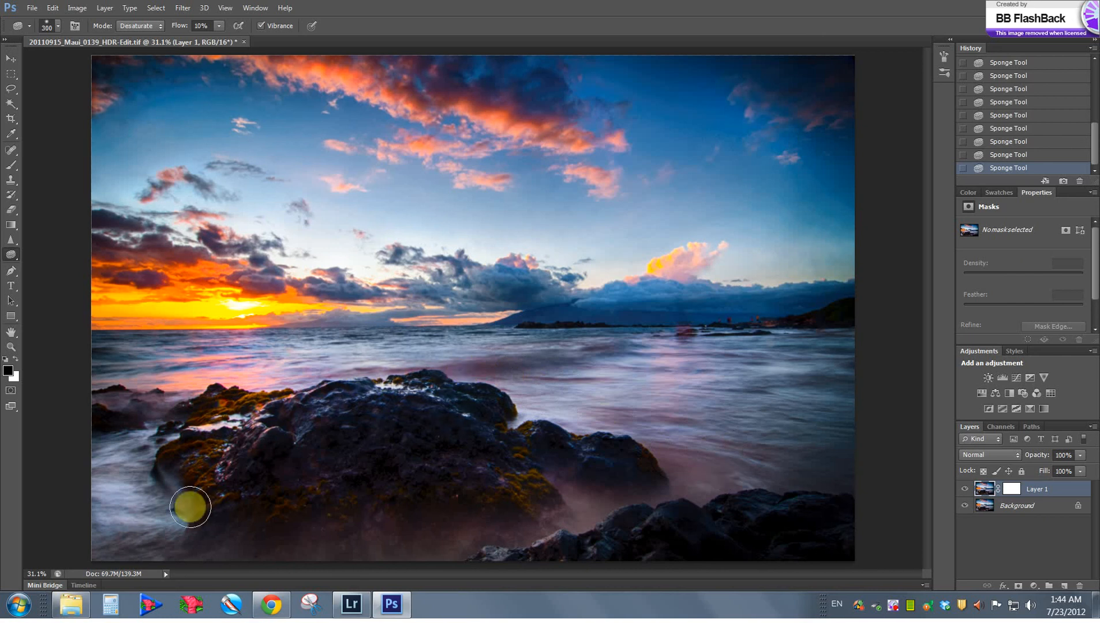
key(bracketright)
key(bracketright)
key(bracketright)
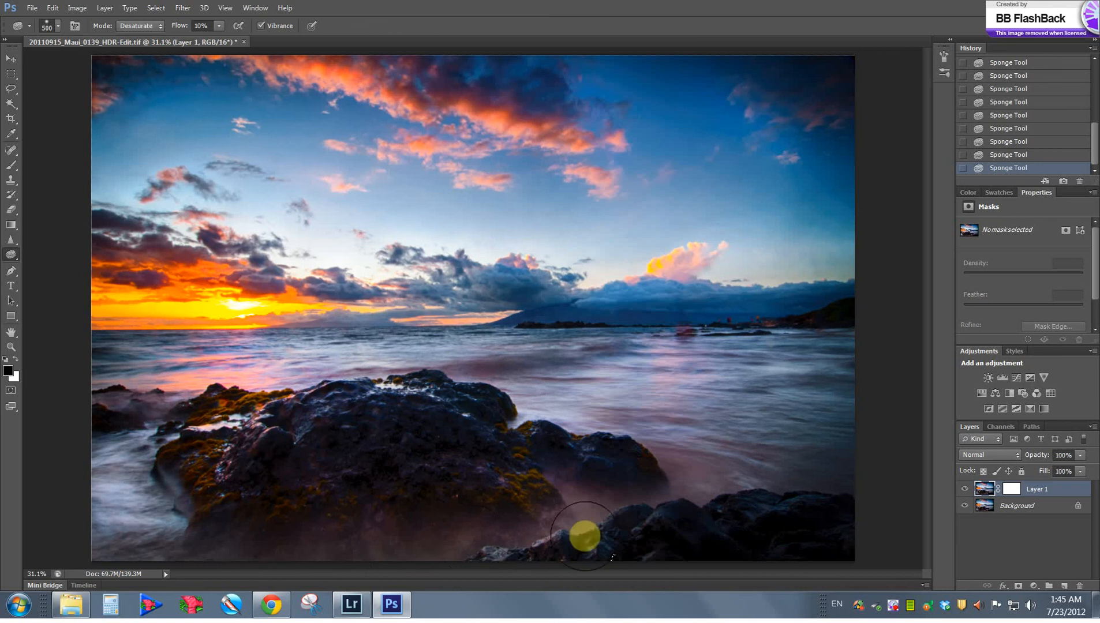
drag(16, 255, 55, 255)
key(bracketleft)
key(bracketleft)
mouse_move(529, 552)
mouse_down()
mouse_move(613, 543)
mouse_move(541, 536)
mouse_up()
mouse_move(285, 405)
mouse_down()
mouse_move(246, 420)
mouse_move(211, 476)
mouse_move(225, 466)
mouse_move(225, 433)
mouse_up()
mouse_move(614, 516)
mouse_down()
mouse_move(570, 540)
mouse_move(683, 519)
mouse_up()
- Dodge the upper surface of the large foreground rock with an enlarged brush, and reduce the brush back to 200 px
key(bracketright)
key(bracketright)
mouse_move(281, 407)
mouse_down()
mouse_move(430, 419)
mouse_move(477, 396)
mouse_move(337, 406)
mouse_move(339, 397)
mouse_move(229, 375)
mouse_move(447, 423)
mouse_up()
key(bracketleft)
key(bracketleft)
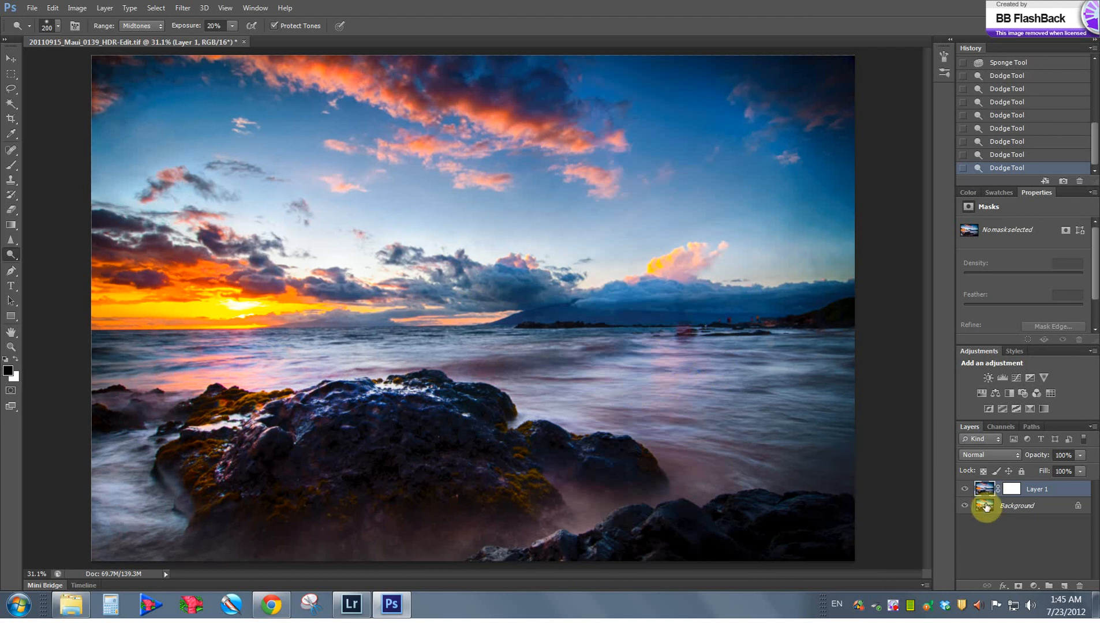
- Compare the image with and without Layer 1, and merge the layer down into the Background
click(964, 490)
click(964, 490)
click(964, 490)
click(964, 490)
click(964, 489)
click(964, 490)
click(964, 490)
click(964, 490)
key(ctrl+e)
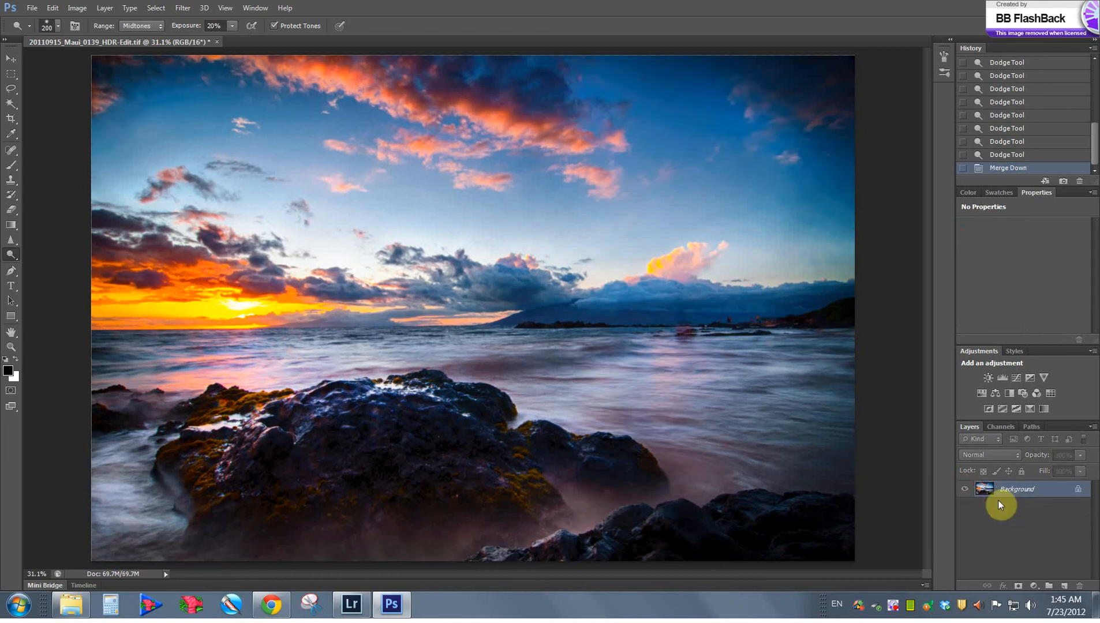
- Duplicate the Background layer and apply Smart Sharpen to the copy with a 1.0 px radius, removing Lens Blur
key(ctrl+j)
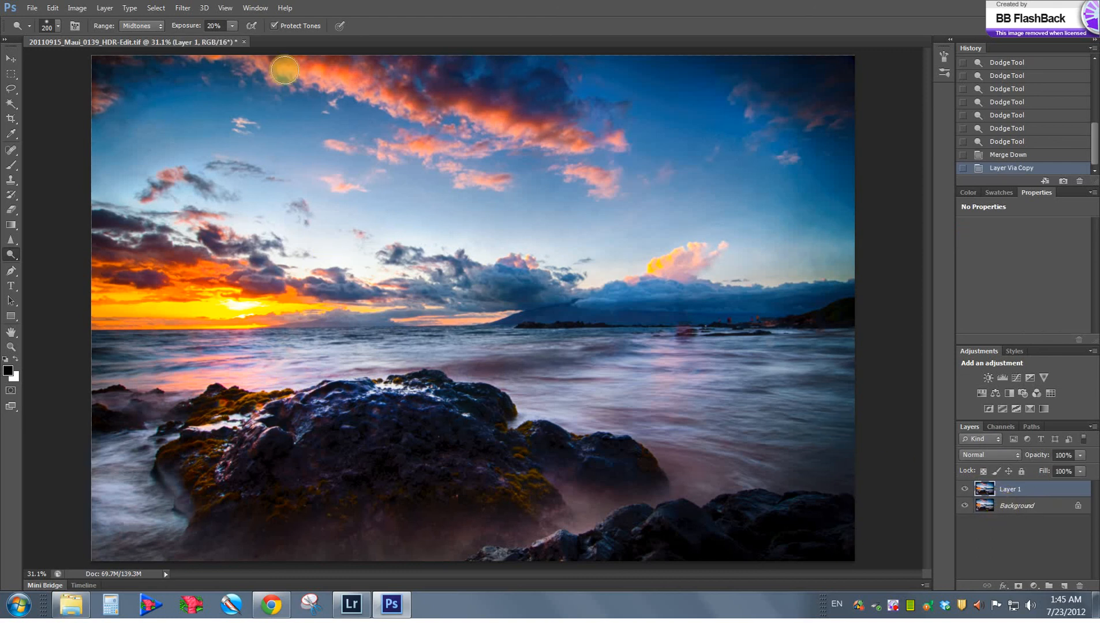
click(183, 8)
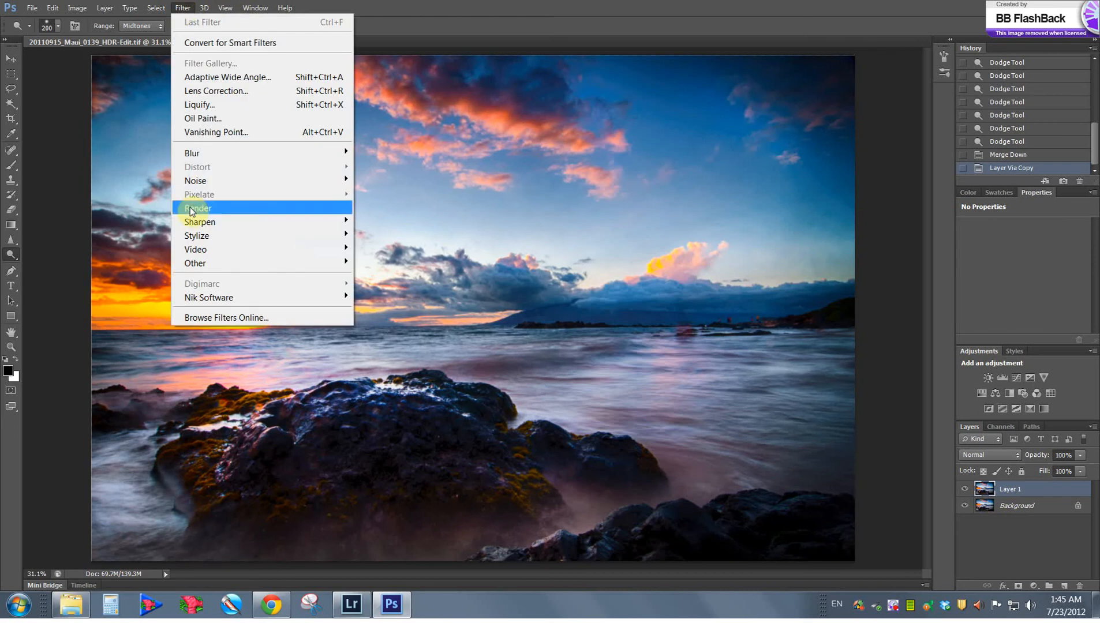
mouse_move(344, 222)
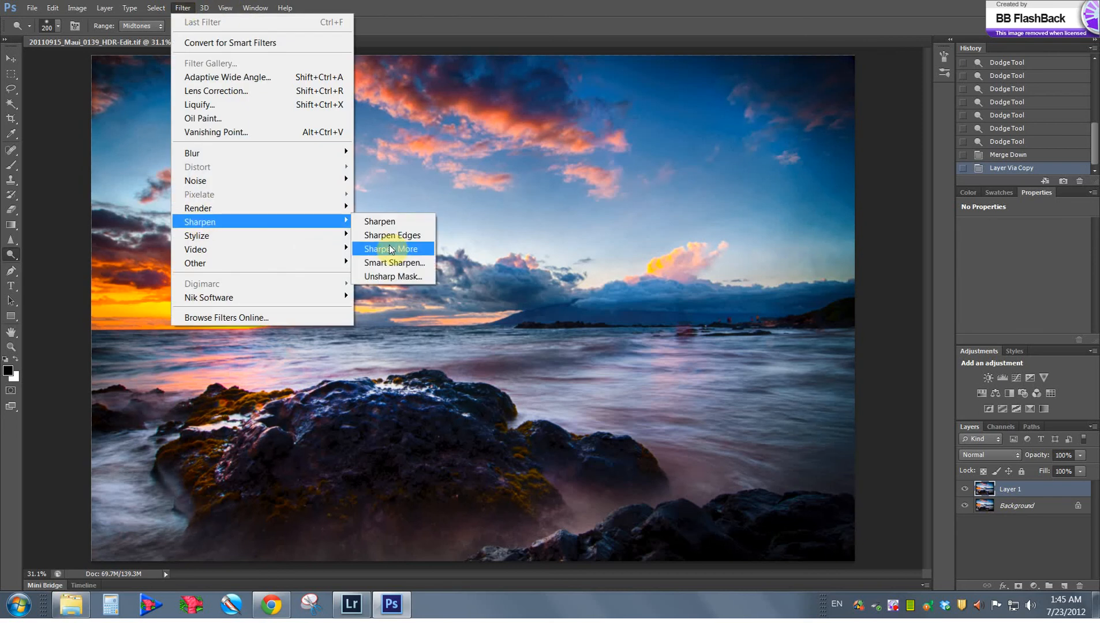
click(384, 263)
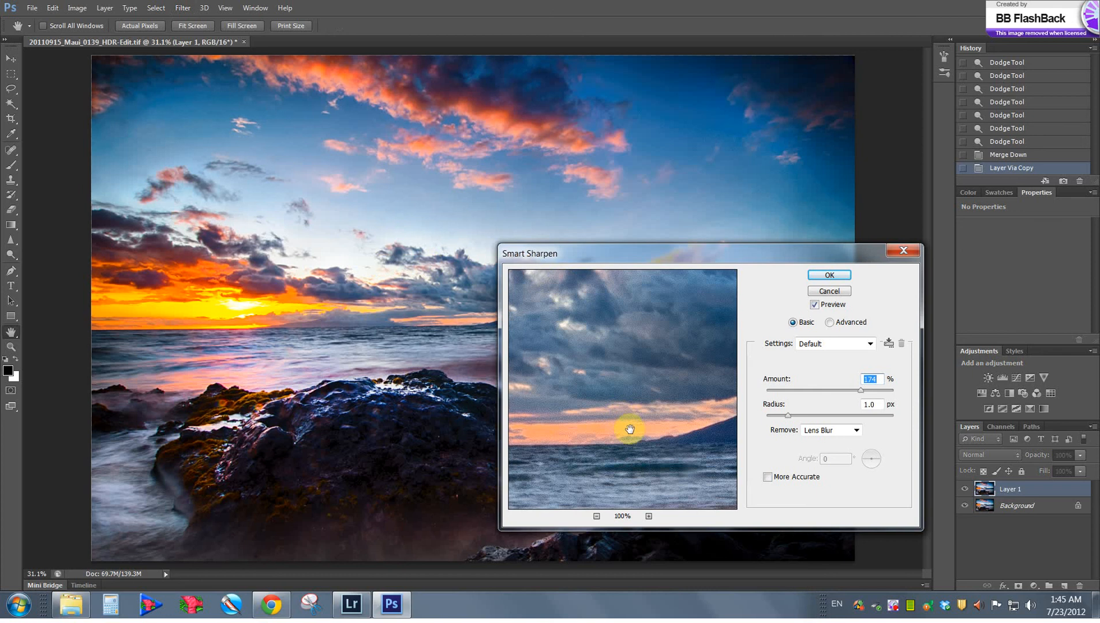
drag(860, 390, 858, 391)
click(829, 276)
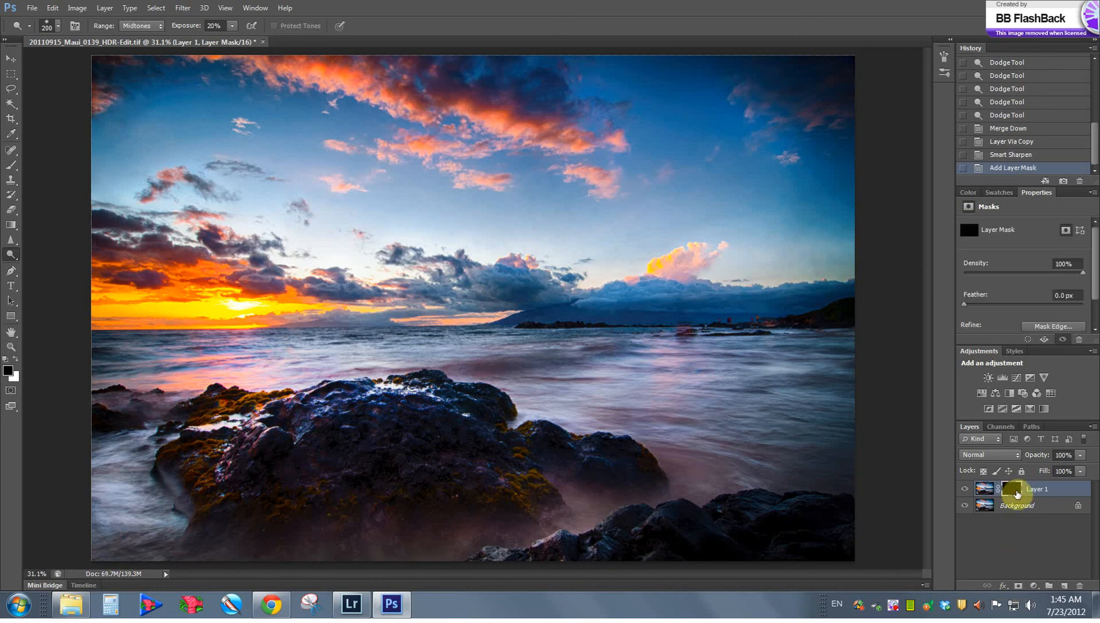
- Fill the sharpened layer's mask with white, and paint black over the open sky with a 700 px brush at 100% opacity
key(ctrl+BackSpace)
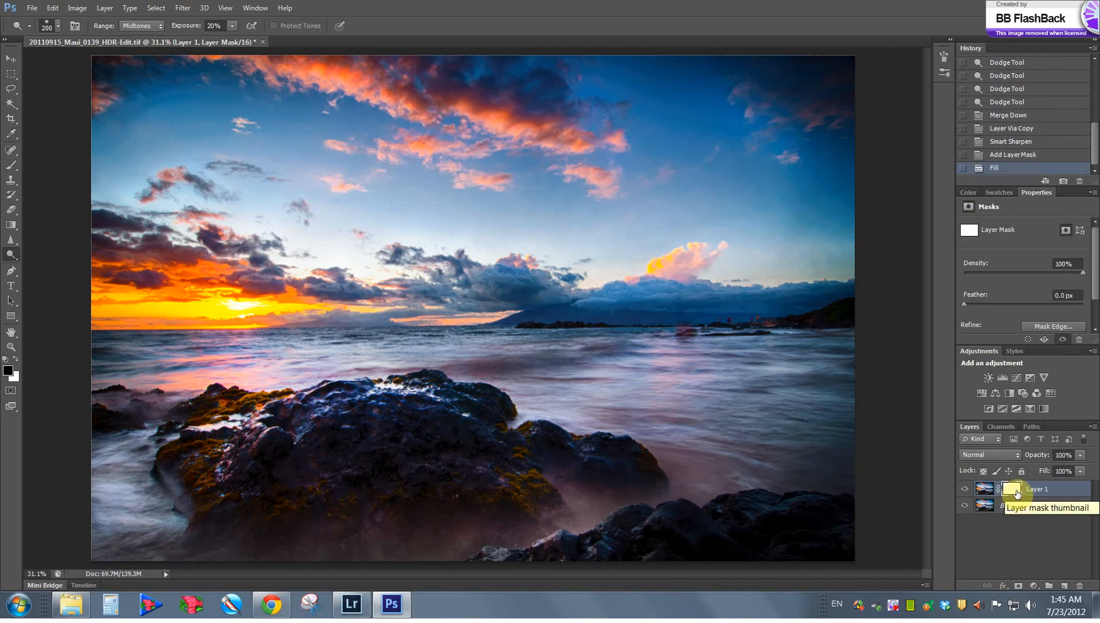
key(bracketright)
key(bracketright)
key(bracketright)
key(bracketright)
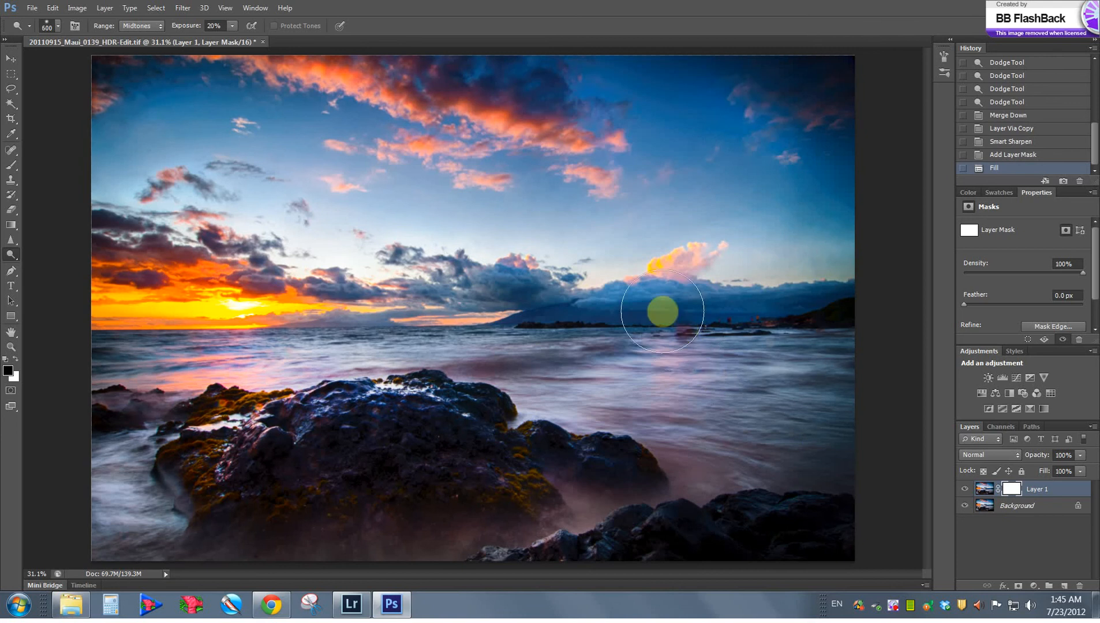
key(b)
key(bracketright)
key(bracketright)
key(bracketright)
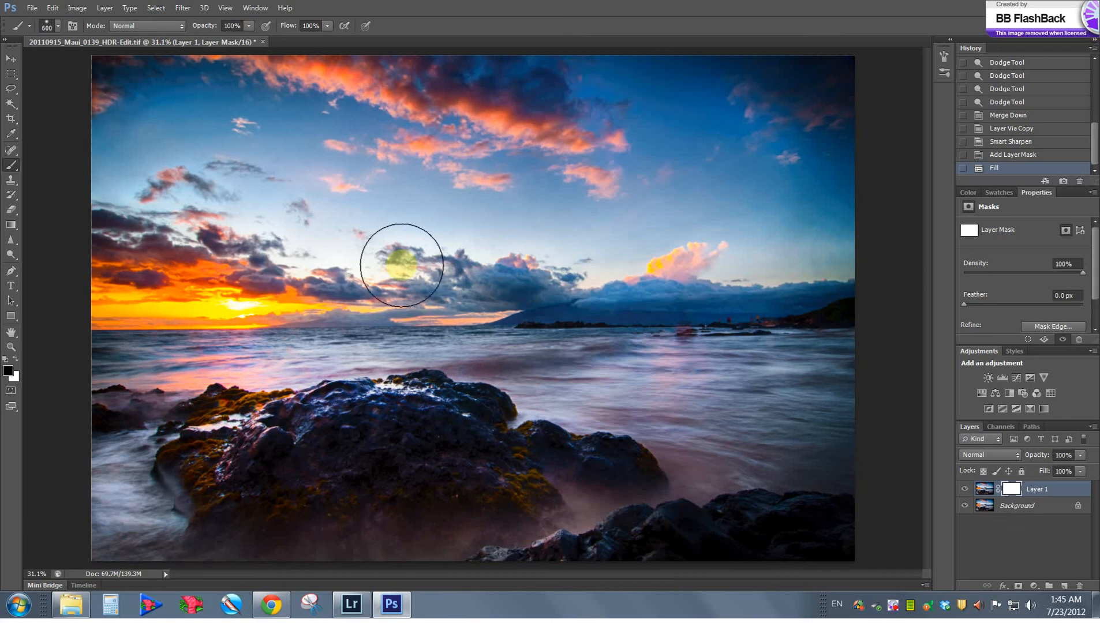
mouse_move(703, 124)
mouse_down()
mouse_move(621, 88)
mouse_move(781, 211)
mouse_move(756, 140)
mouse_move(704, 154)
mouse_up()
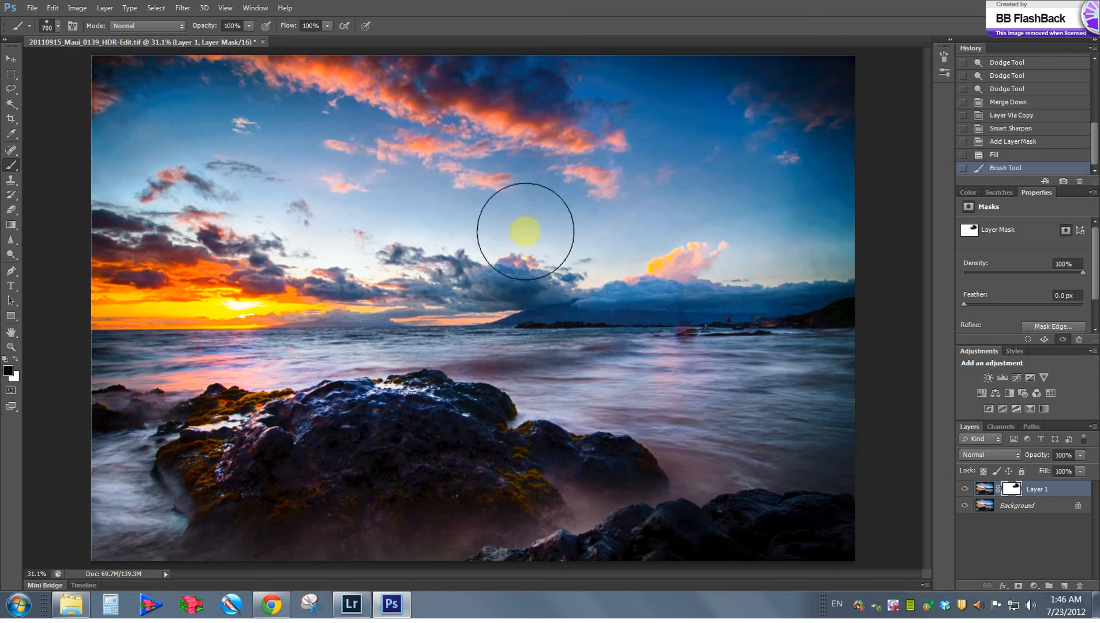
mouse_move(103, 111)
mouse_down()
mouse_move(449, 162)
mouse_move(344, 182)
mouse_up()
- Mask the sharpening from the sky near the right and upper image edges using a 400 px black brush
key(bracketleft)
key(bracketleft)
key(bracketleft)
mouse_move(836, 253)
mouse_down()
mouse_move(810, 226)
mouse_move(803, 192)
mouse_up()
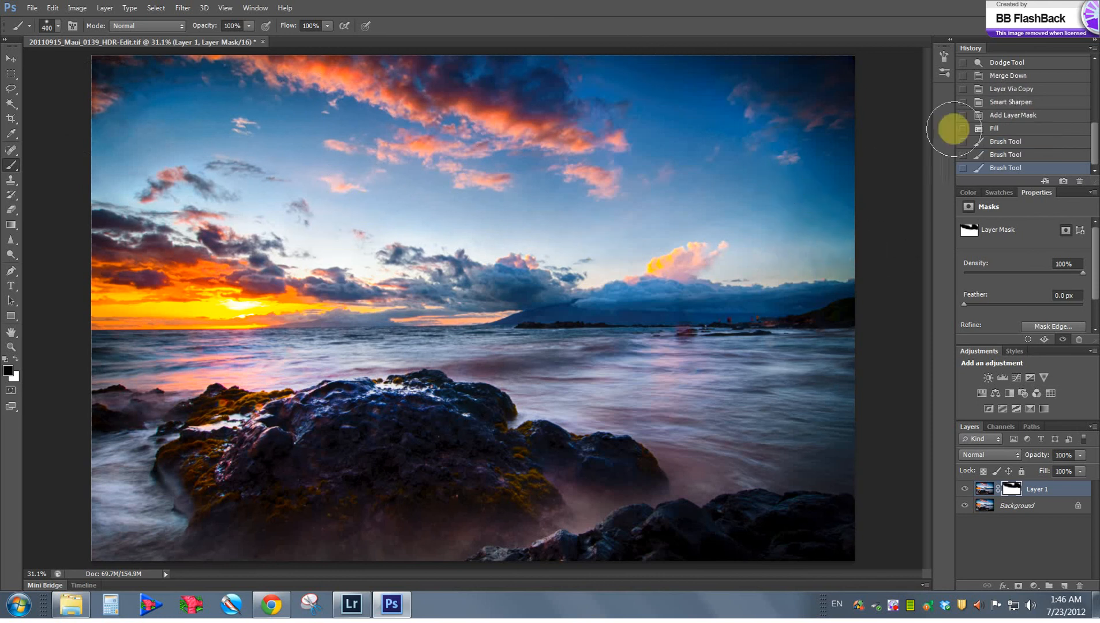
double_click(634, 67)
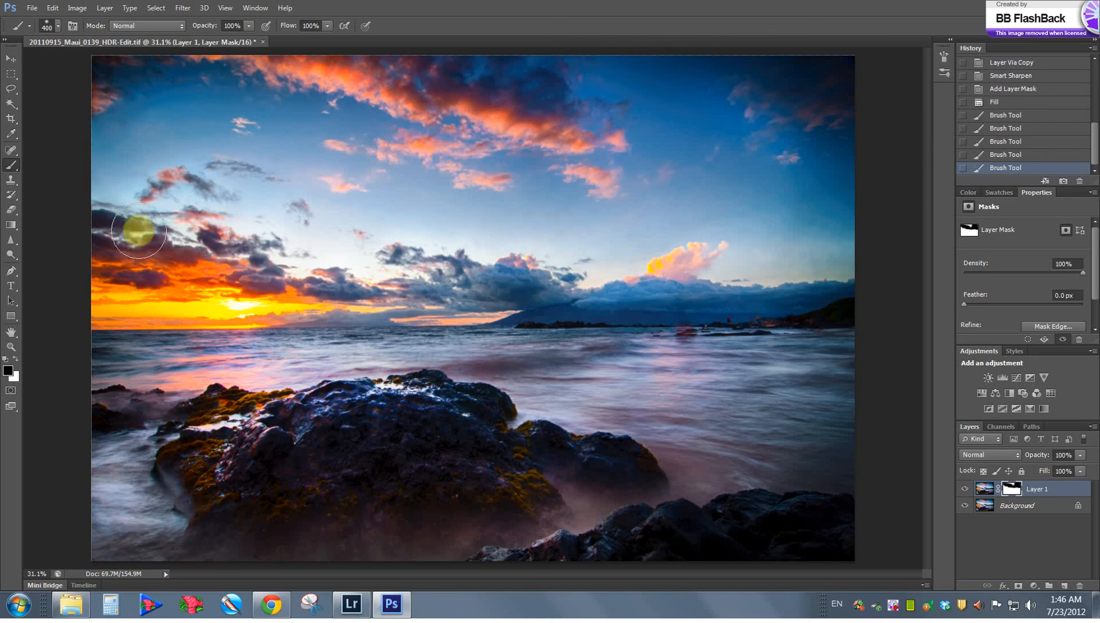
- Paint black on the layer mask over the blurred sea around the rocks, finishing near the left shore with a 300 px brush
mouse_move(564, 316)
mouse_down()
mouse_move(835, 309)
mouse_move(619, 304)
mouse_move(568, 317)
mouse_move(847, 339)
mouse_move(868, 373)
mouse_move(848, 460)
mouse_up()
key(bracketright)
key(bracketright)
click(774, 479)
key(bracketleft)
key(bracketleft)
key(bracketleft)
drag(127, 356, 78, 349)
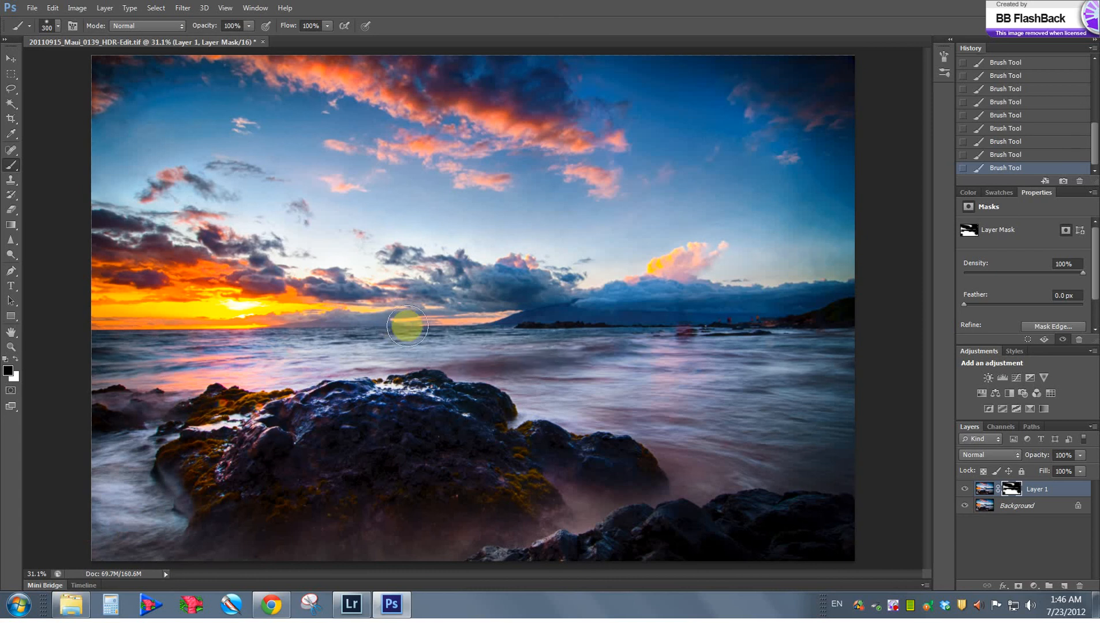
- Compare the image with and without the masked sharpening, and merge that layer into the Background
click(965, 492)
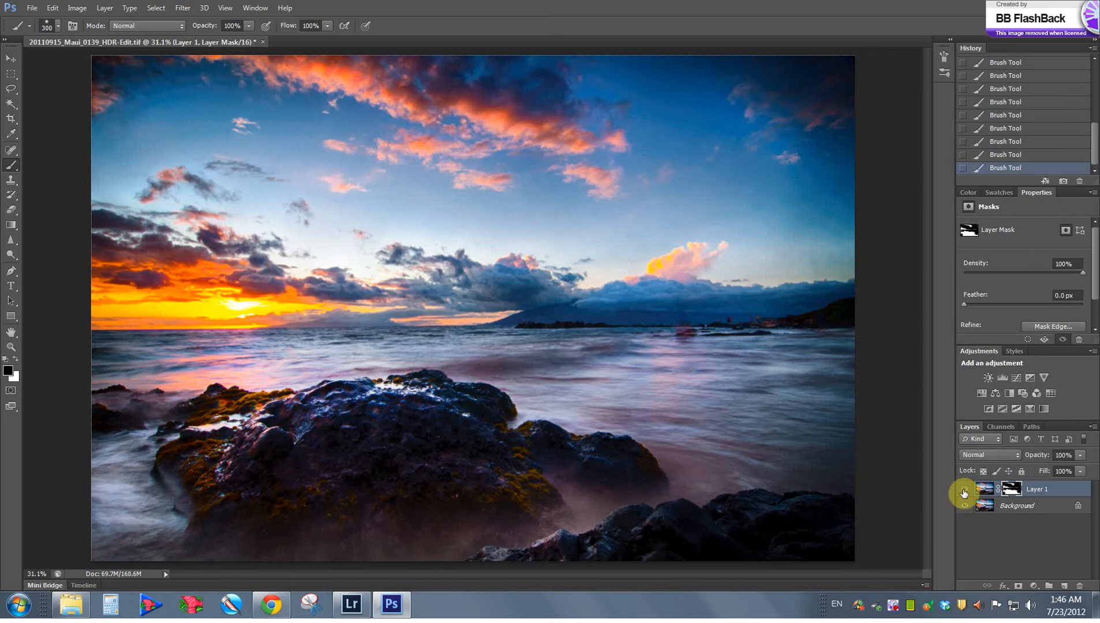
click(965, 492)
click(964, 492)
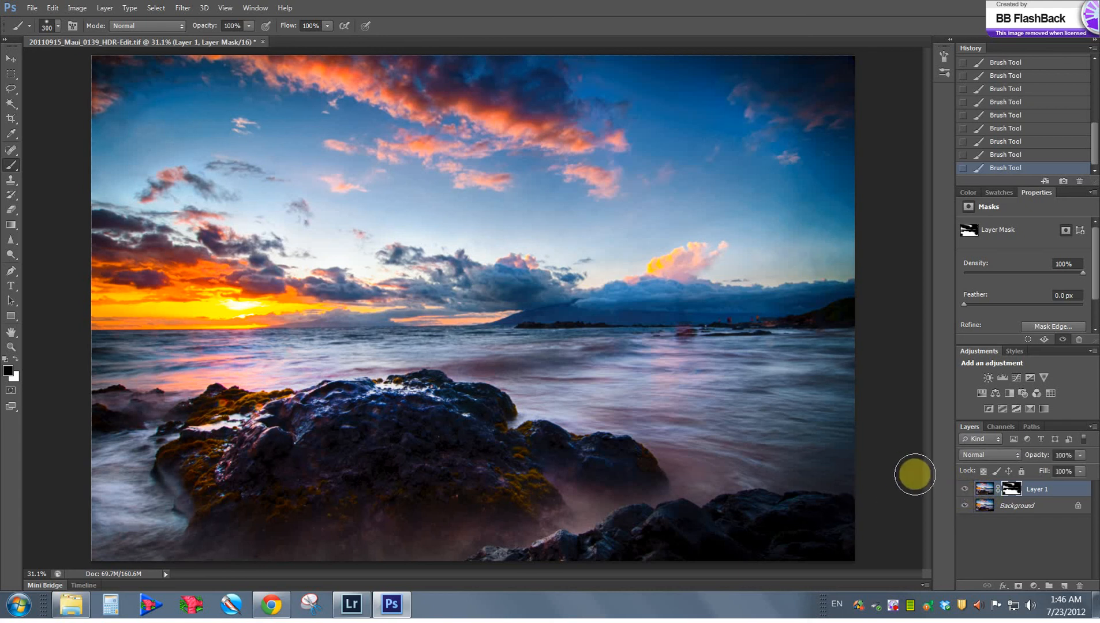
click(964, 492)
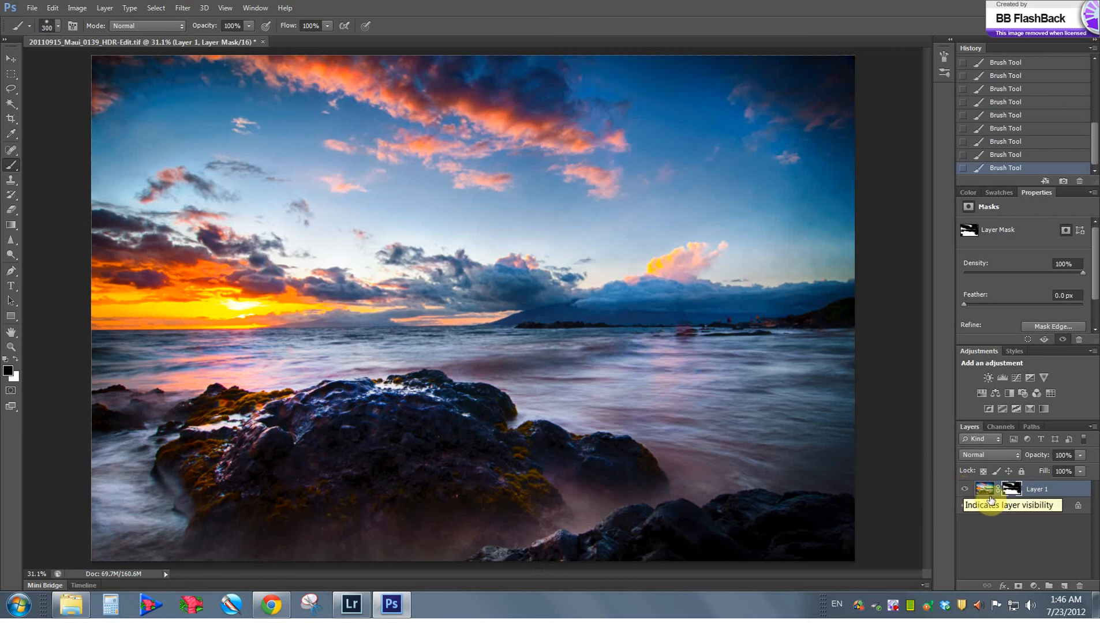
key(ctrl+e)
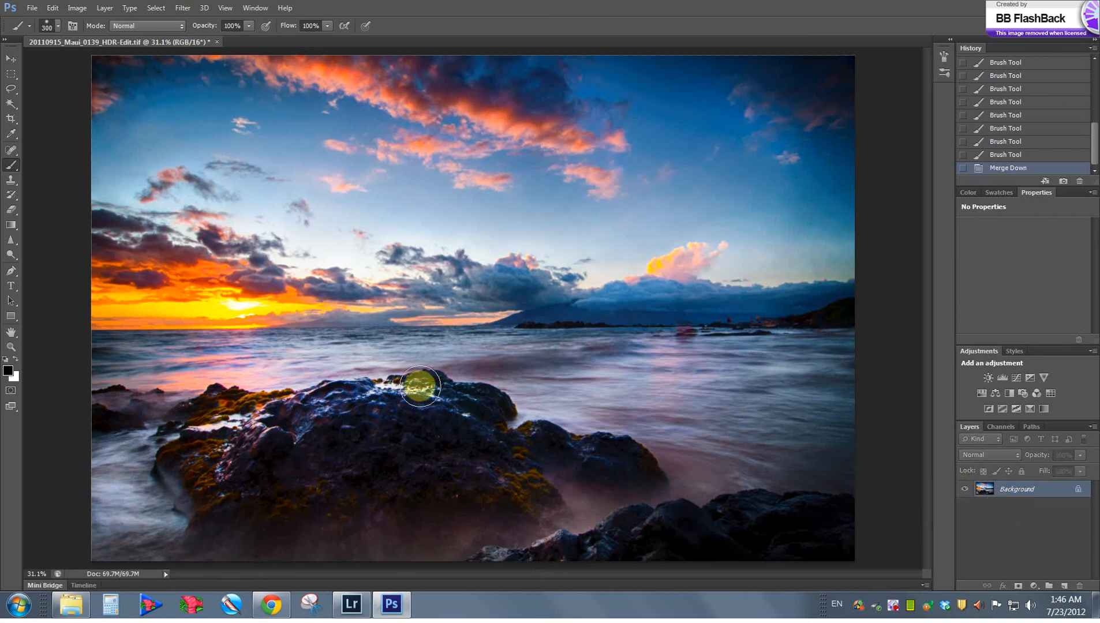
- Save and close 20110915_Maui_0139_HDR-Edit.tif, and switch to Lightroom
key(ctrl+s)
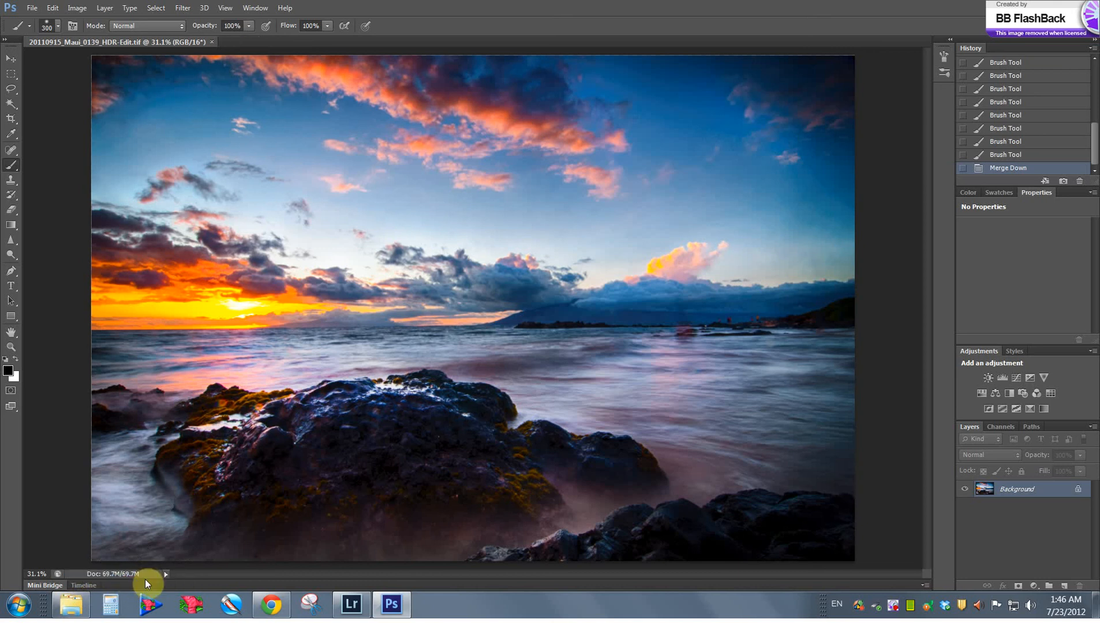
key(ctrl+w)
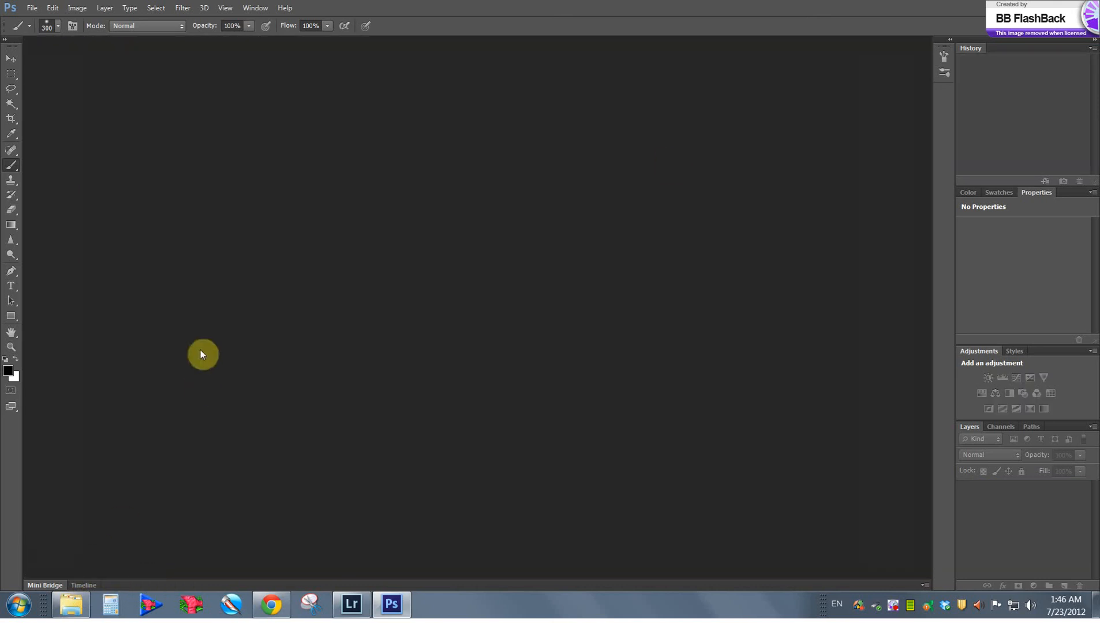
key(alt+Tab)
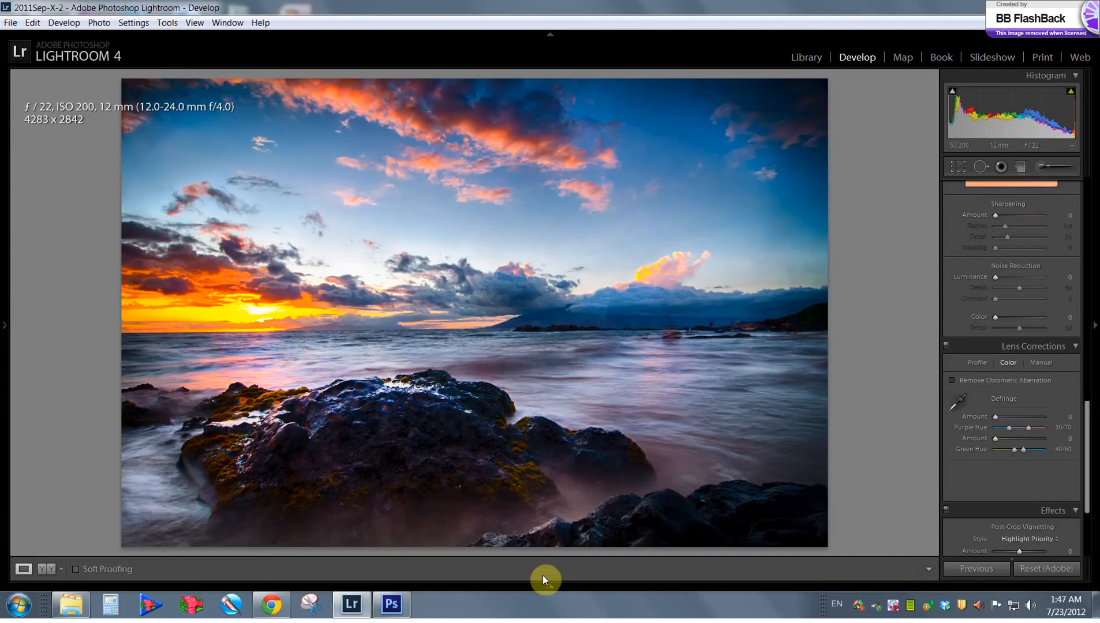
- Compare 20110915_Maui_0139_HDR-Edit.tif with the original 20110915_Maui_0139_HDR.tif in the filmstrip, and hide the filmstrip
key(shift+Tab)
key(shift+Tab)
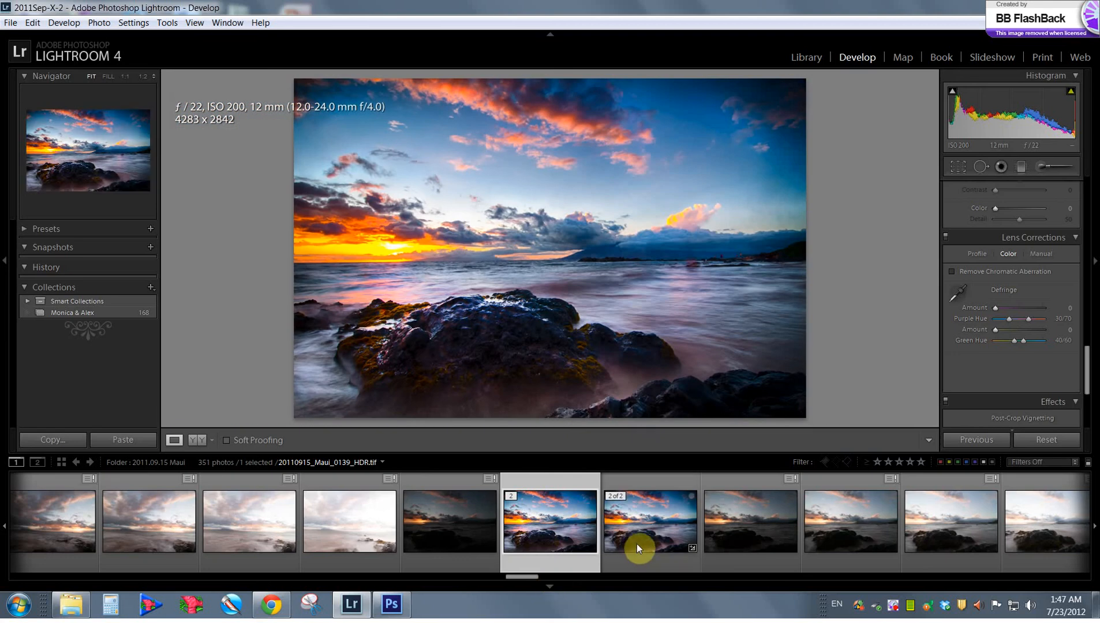
drag(638, 547, 525, 533)
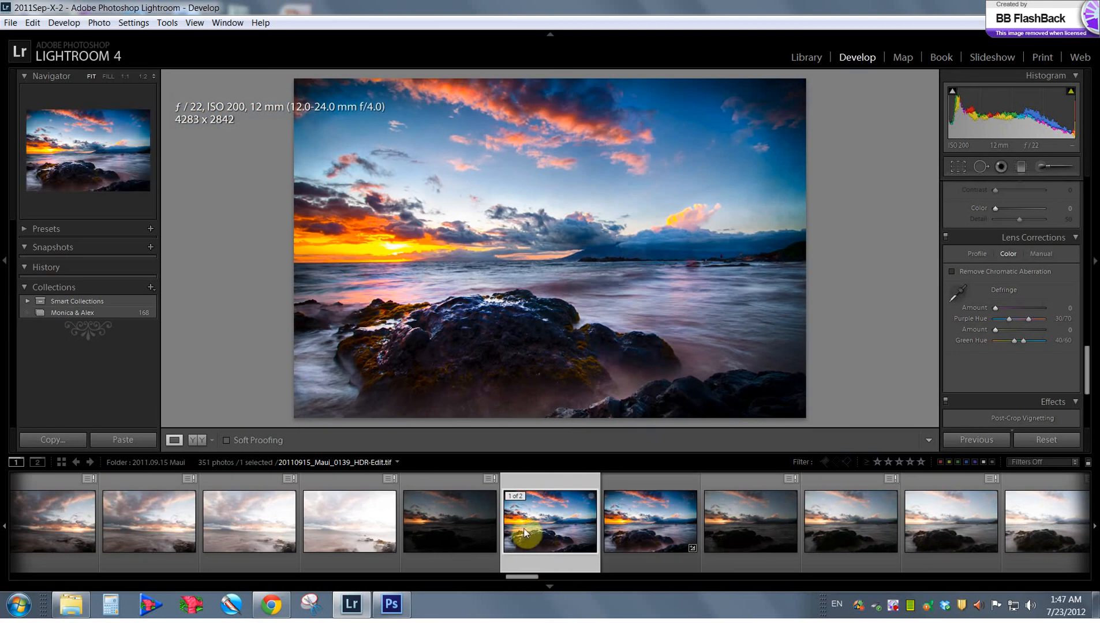
click(566, 531)
click(622, 527)
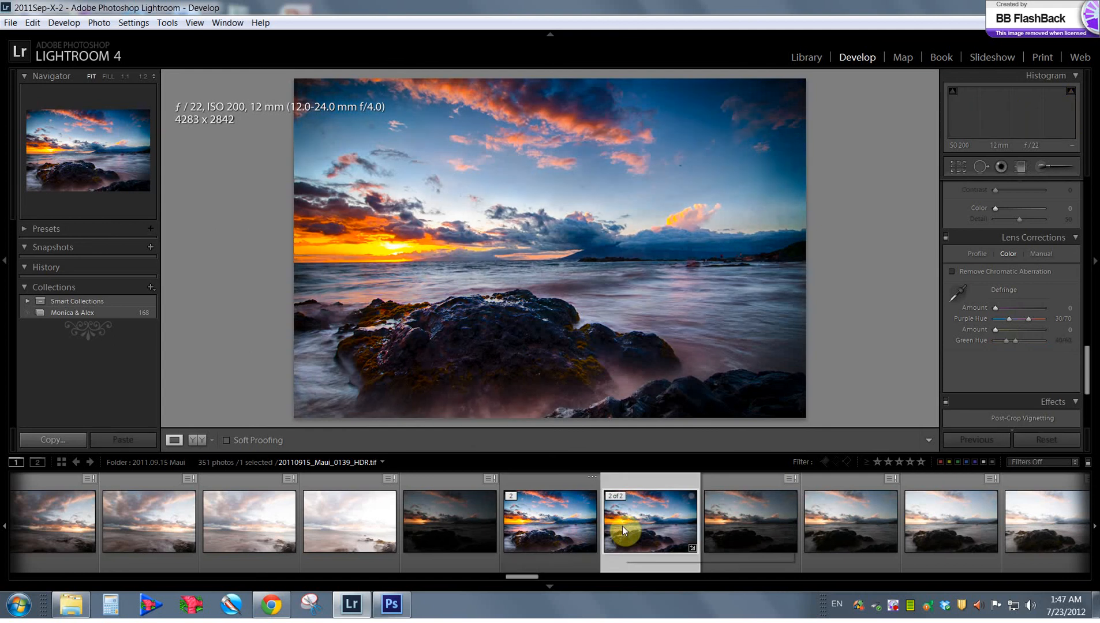
click(578, 523)
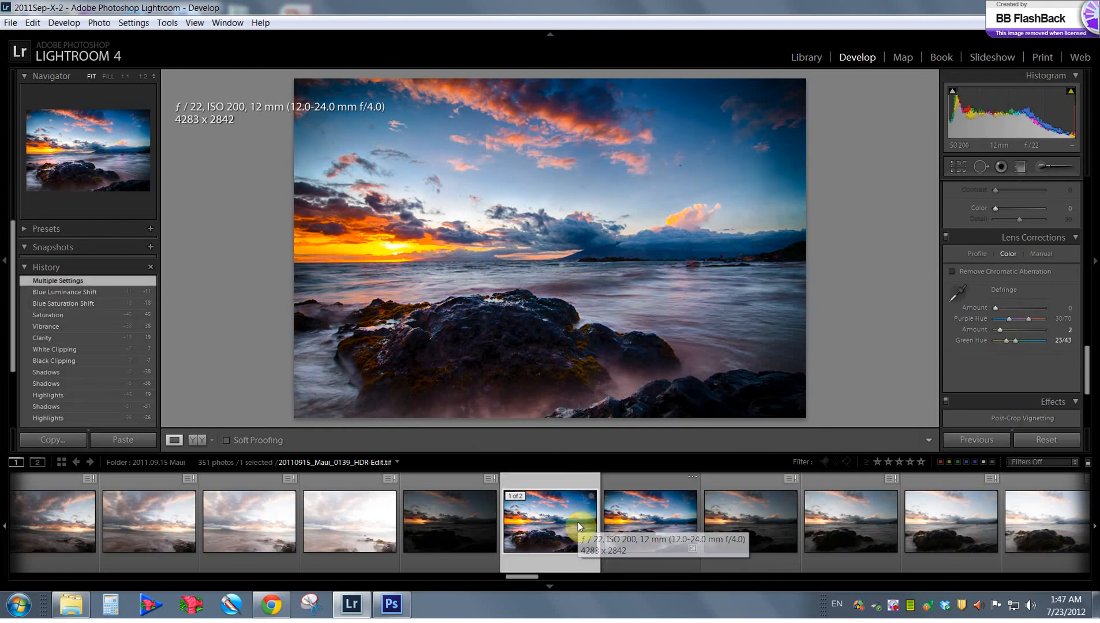
click(647, 512)
click(562, 520)
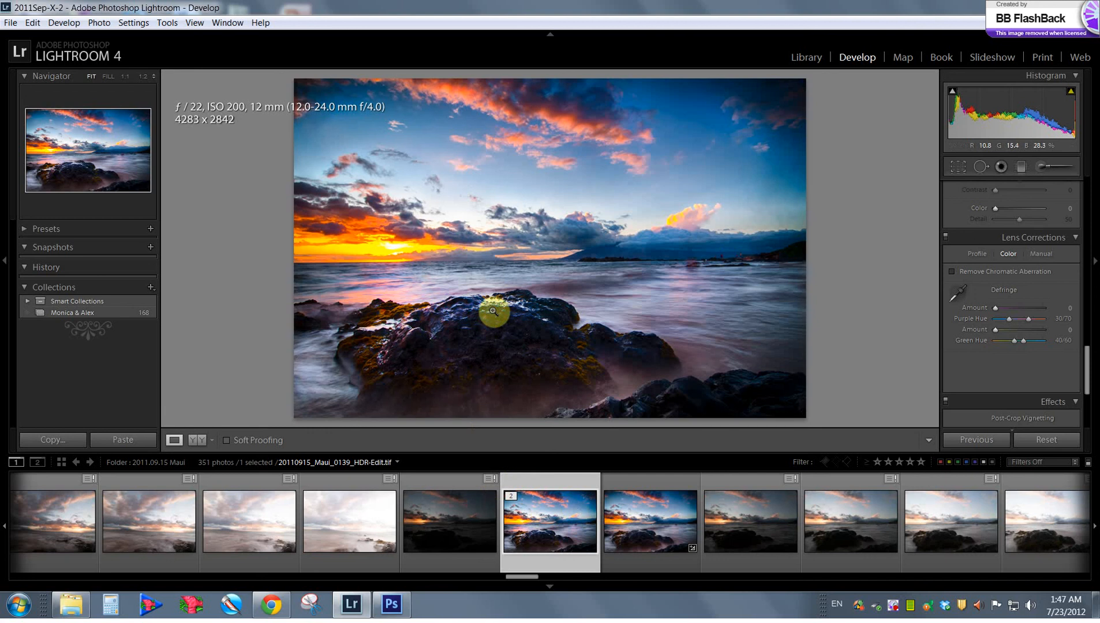
click(552, 586)
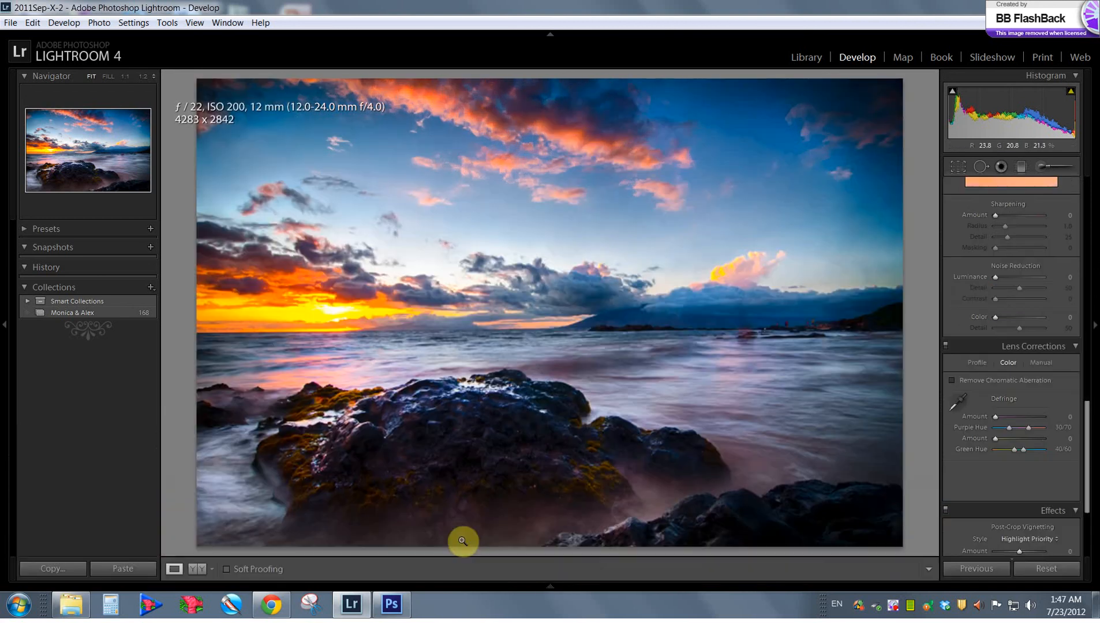
- Desaturate the water around the large rock using an Adjustment Brush with exposure reset to 0.00 and saturation at -31
scroll(1011, 396, up, 3)
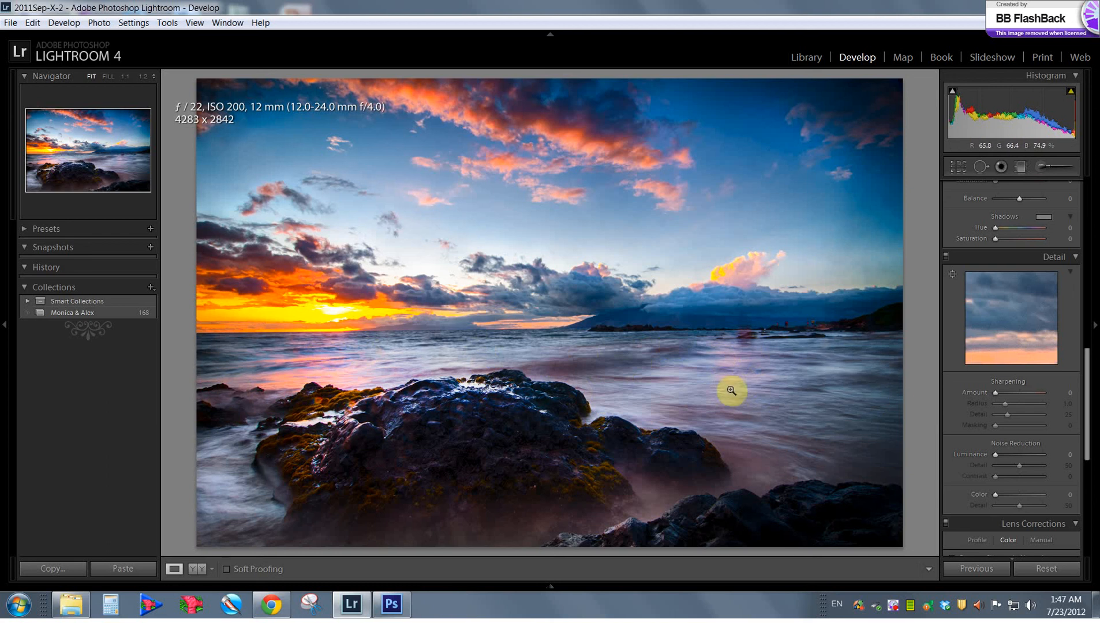
click(1042, 167)
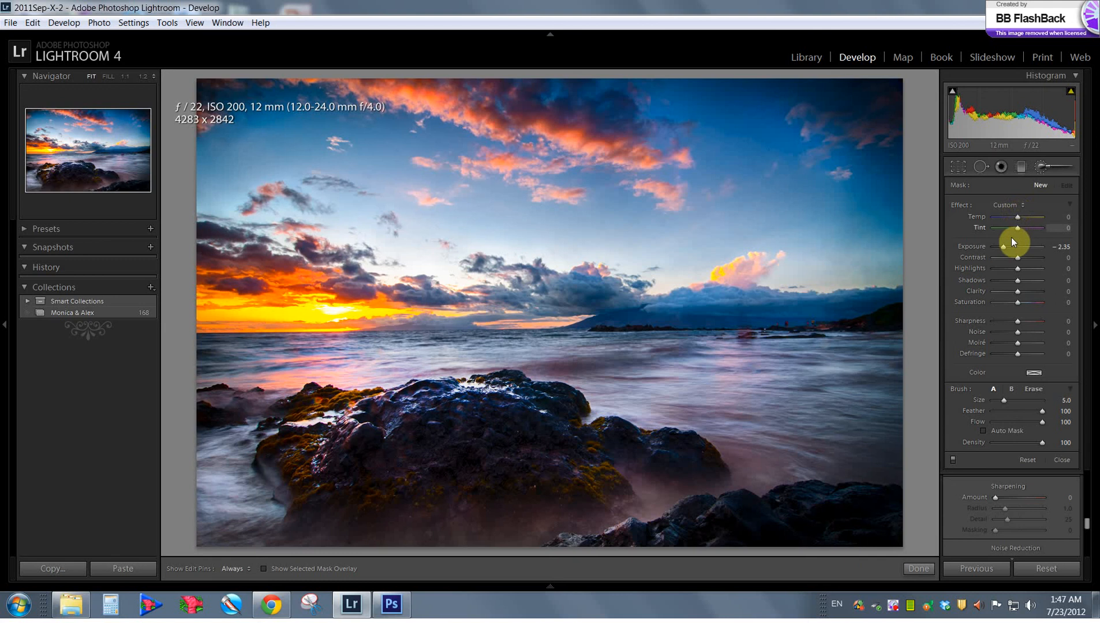
double_click(980, 246)
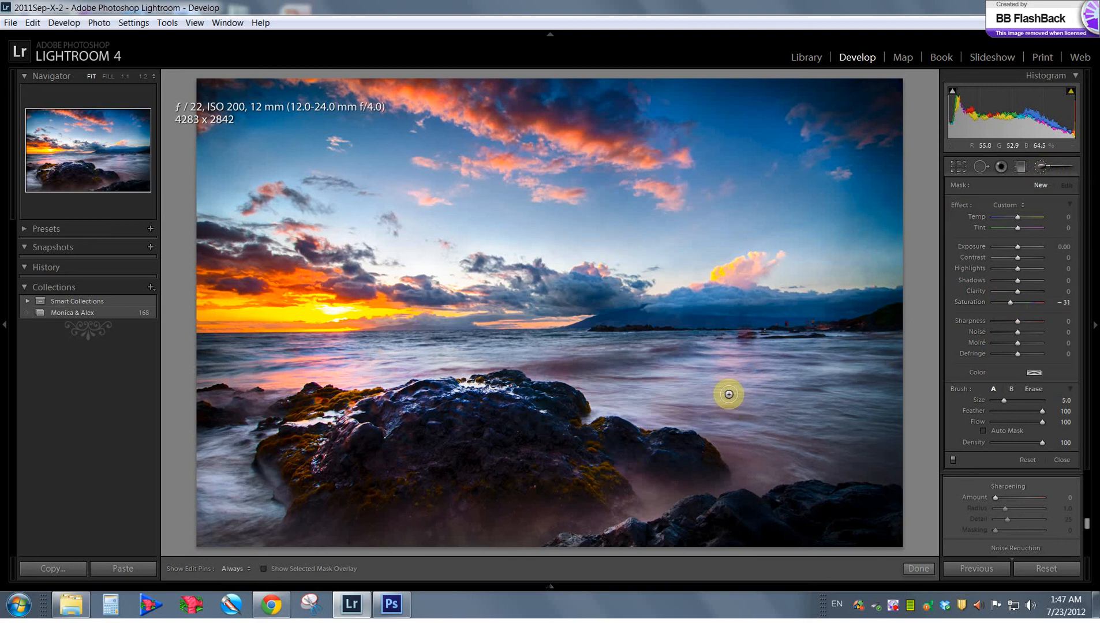
mouse_move(727, 357)
mouse_down()
mouse_move(712, 400)
mouse_move(684, 404)
mouse_move(776, 446)
mouse_move(636, 495)
mouse_up()
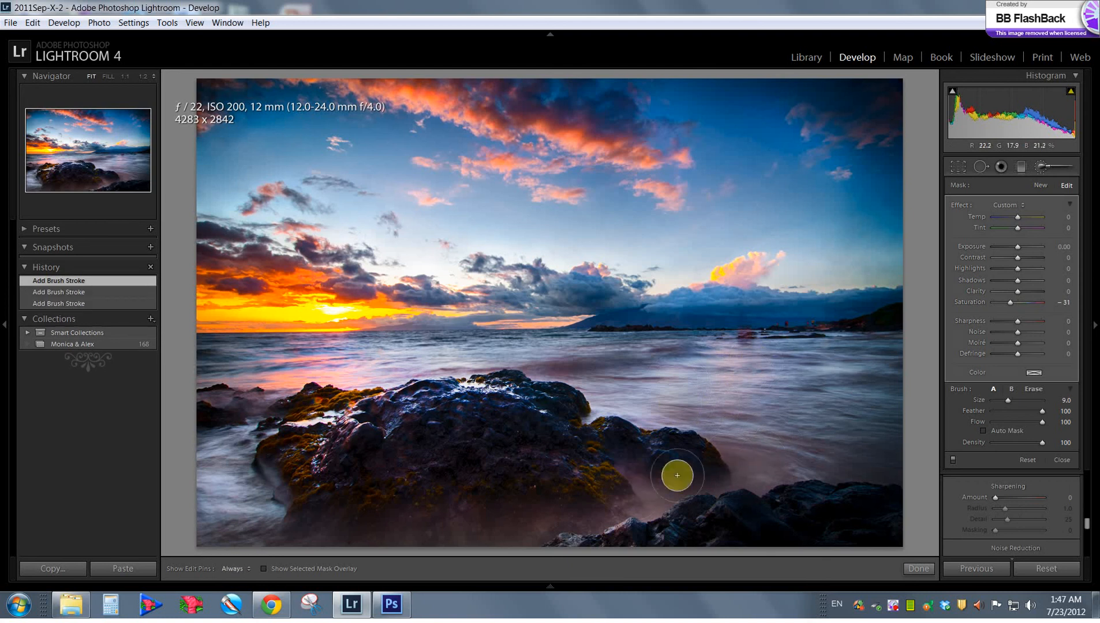
key(h)
scroll(547, 376, down, 1)
drag(547, 375, 586, 377)
- Extend the -31 saturation brush mask over the open water from behind the large rock to the right image edge
scroll(697, 373, up, 2)
mouse_move(715, 369)
mouse_down()
mouse_move(874, 378)
mouse_move(826, 385)
mouse_up()
mouse_move(746, 384)
mouse_down()
mouse_move(822, 422)
mouse_move(720, 437)
mouse_move(879, 462)
mouse_move(843, 474)
mouse_up()
scroll(615, 383, up, 2)
drag(615, 383, 889, 375)
scroll(690, 339, down, 4)
scroll(742, 336, down, 1)
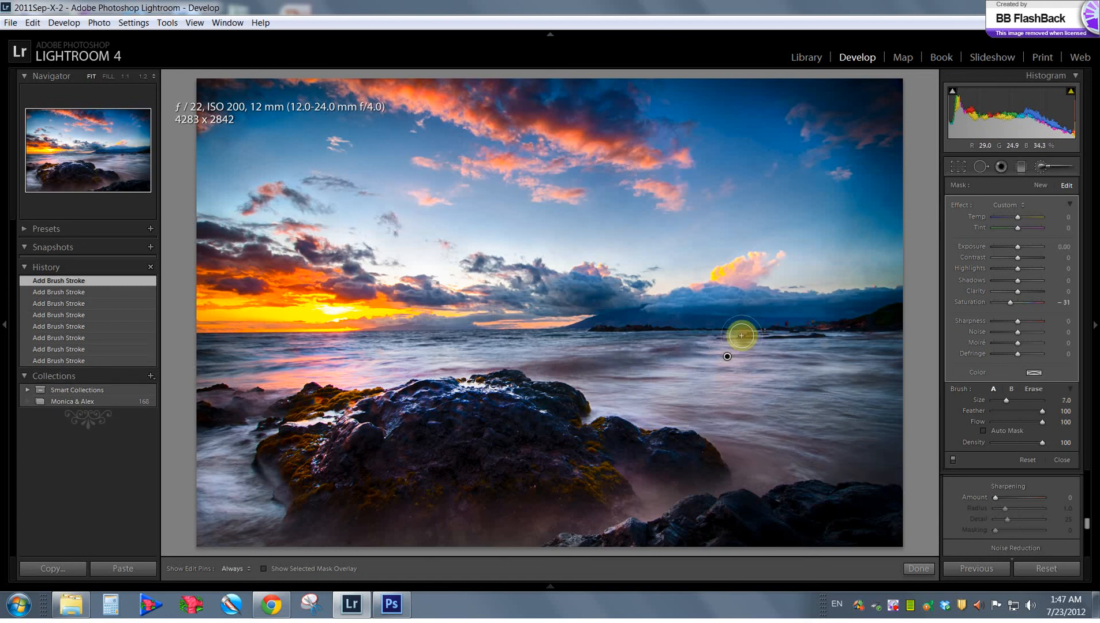
- Paint the same desaturation along the horizon and distant shoreline, enlarging the brush to size 10.0
scroll(607, 336, up, 1)
click(570, 355)
click(726, 356)
scroll(703, 325, up, 1)
click(704, 325)
drag(704, 325, 837, 324)
scroll(880, 320, up, 1)
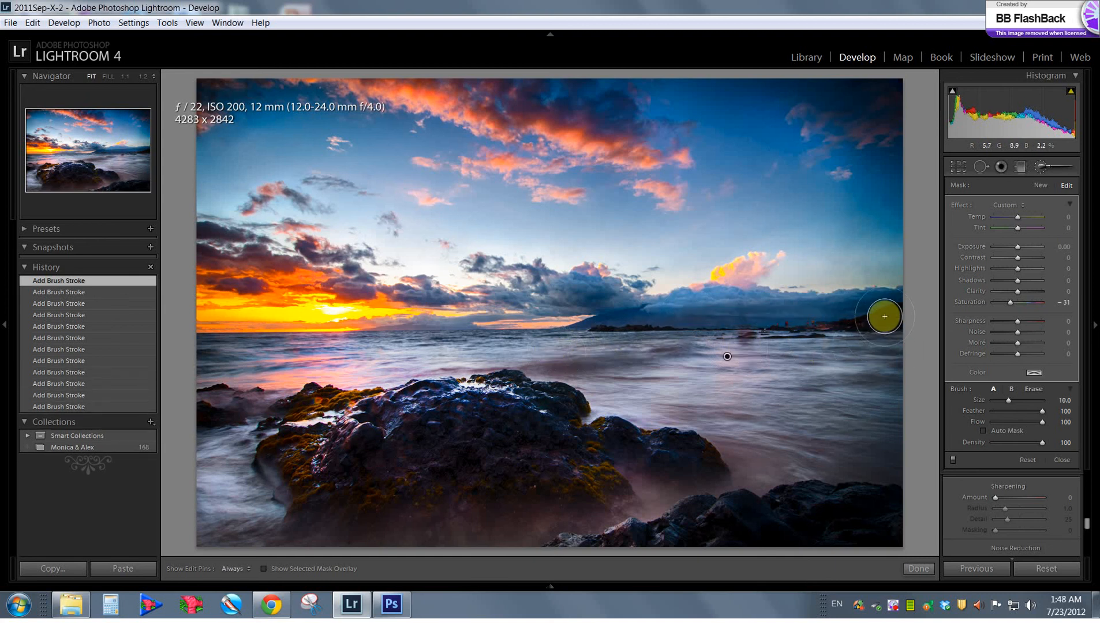
- Paint the -31 saturation brush over the clouds, distant mountains and shoreline above the horizon, and across the adjacent water
click(590, 326)
drag(552, 300, 623, 327)
key(h)
click(747, 308)
drag(926, 319, 894, 326)
key(h)
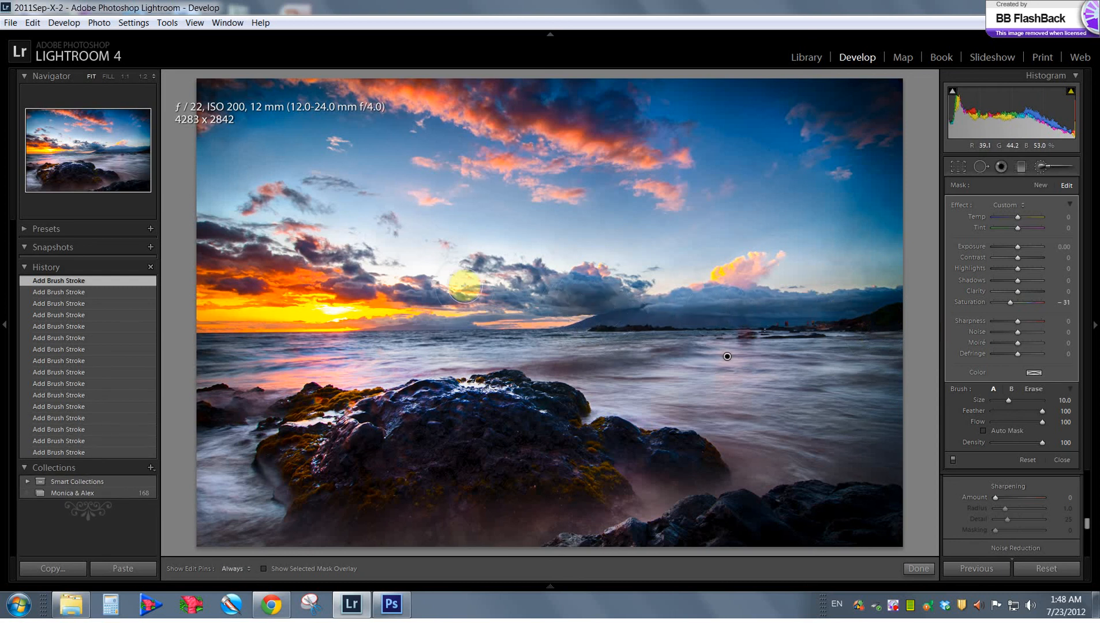
drag(466, 292, 479, 300)
drag(338, 283, 682, 375)
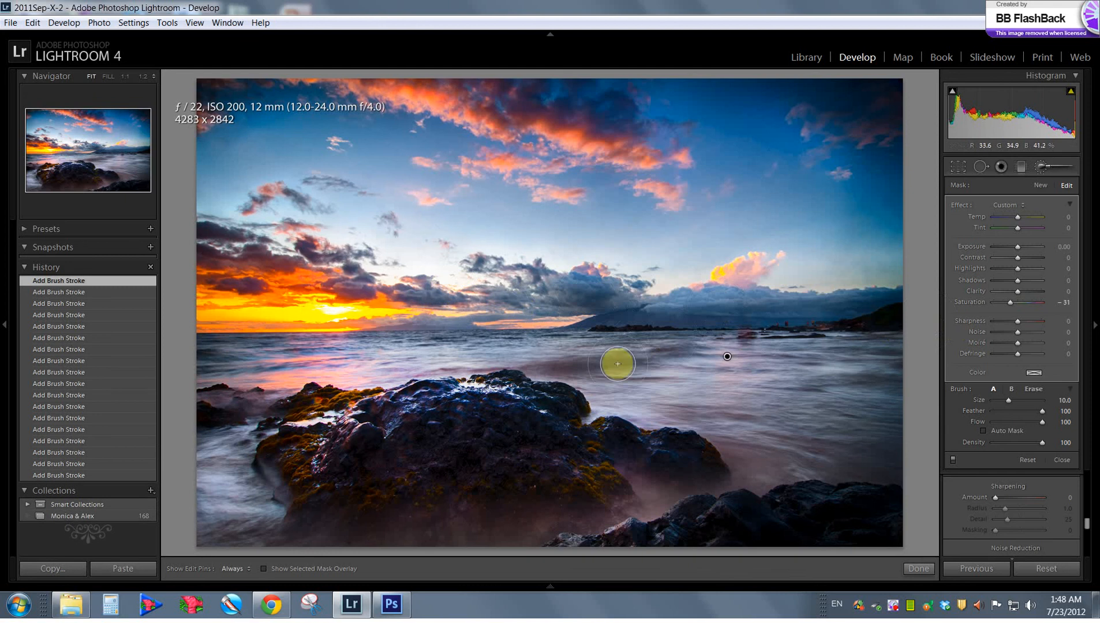
- Extend the -31 saturation mask over the water beside the large rock and onto the rock face, reducing the brush to size 7.0
key(h)
scroll(733, 379, up, 2)
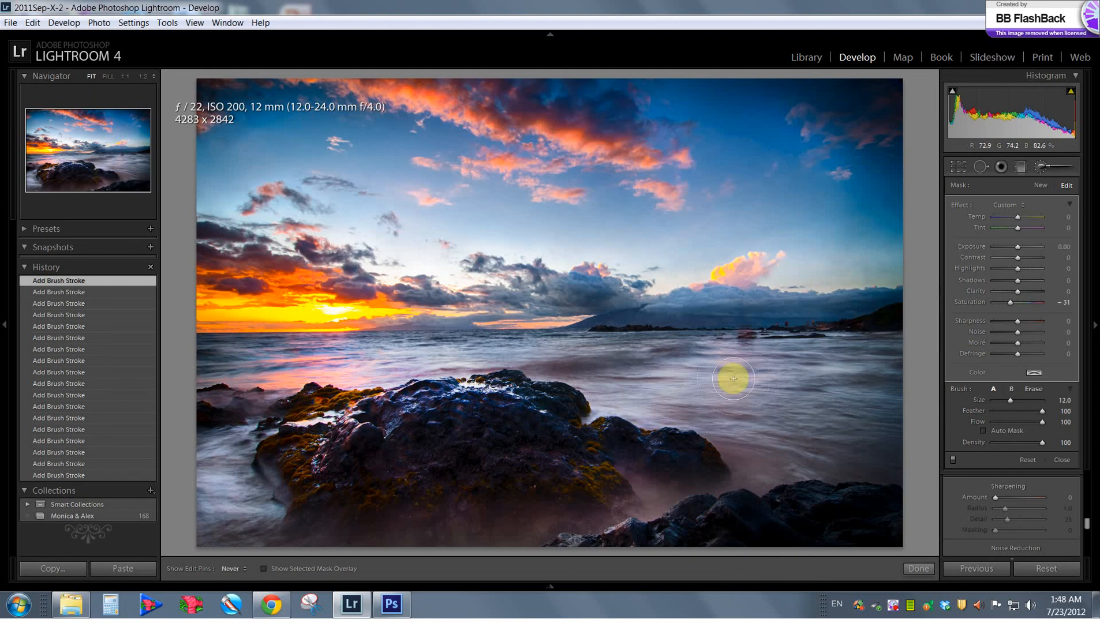
mouse_move(732, 367)
mouse_down()
mouse_move(682, 469)
mouse_move(628, 491)
mouse_move(627, 511)
mouse_move(617, 484)
mouse_move(577, 471)
mouse_up()
key(h)
scroll(568, 467, down, 1)
key(h)
scroll(557, 461, down, 4)
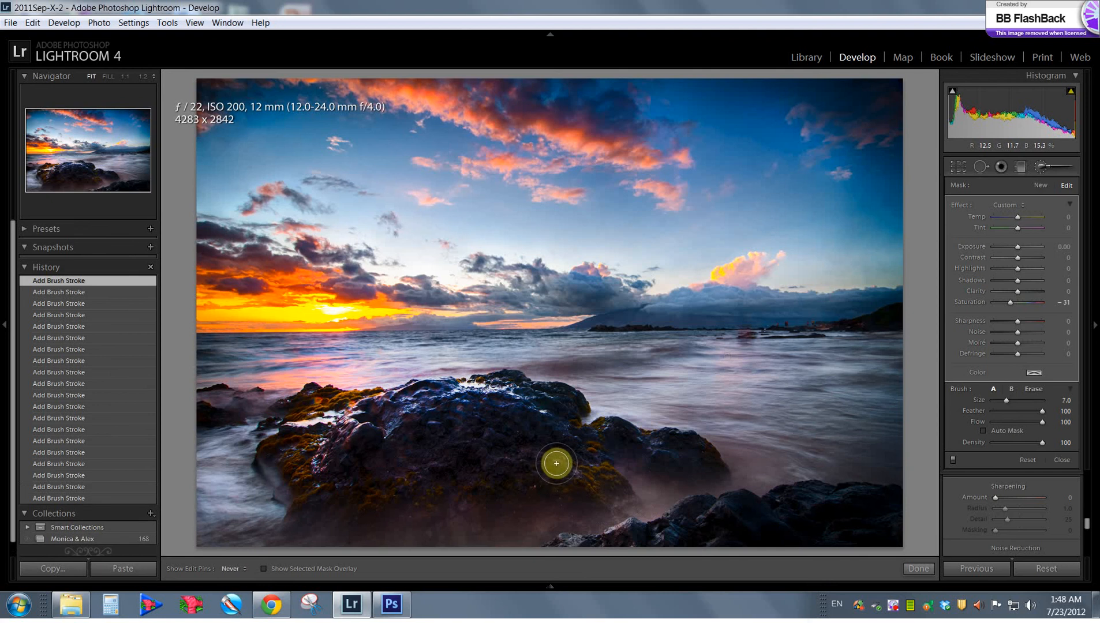
mouse_move(424, 464)
mouse_down()
mouse_move(406, 442)
mouse_move(499, 410)
mouse_move(552, 442)
mouse_up()
scroll(423, 426, up, 1)
key(h)
mouse_move(474, 429)
mouse_down()
mouse_move(405, 415)
mouse_move(423, 398)
mouse_move(494, 466)
mouse_up()
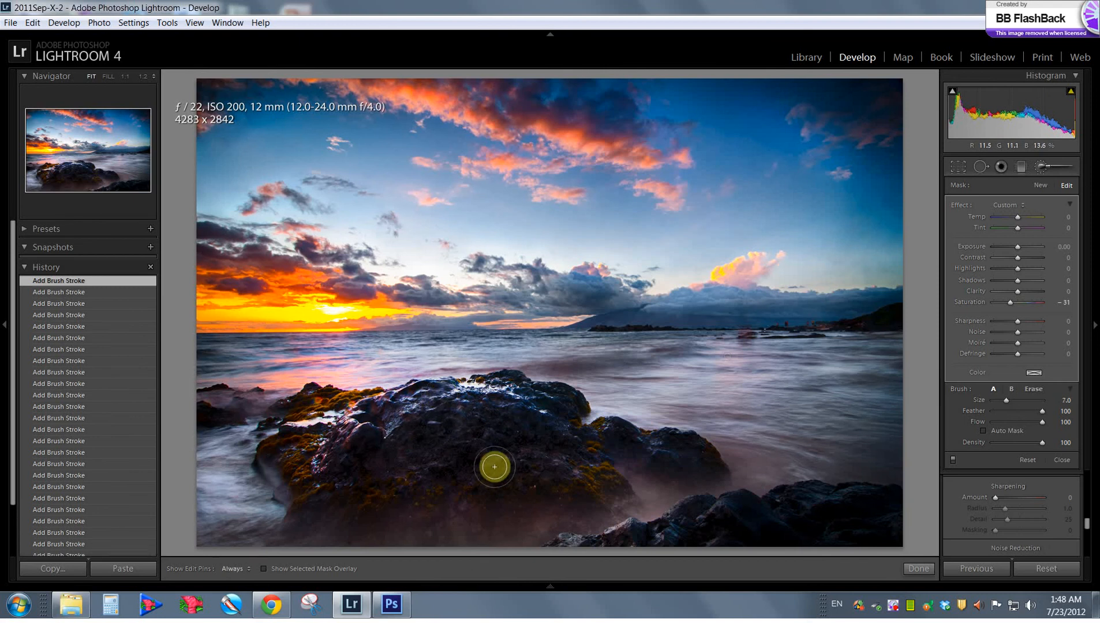
scroll(467, 527, up, 1)
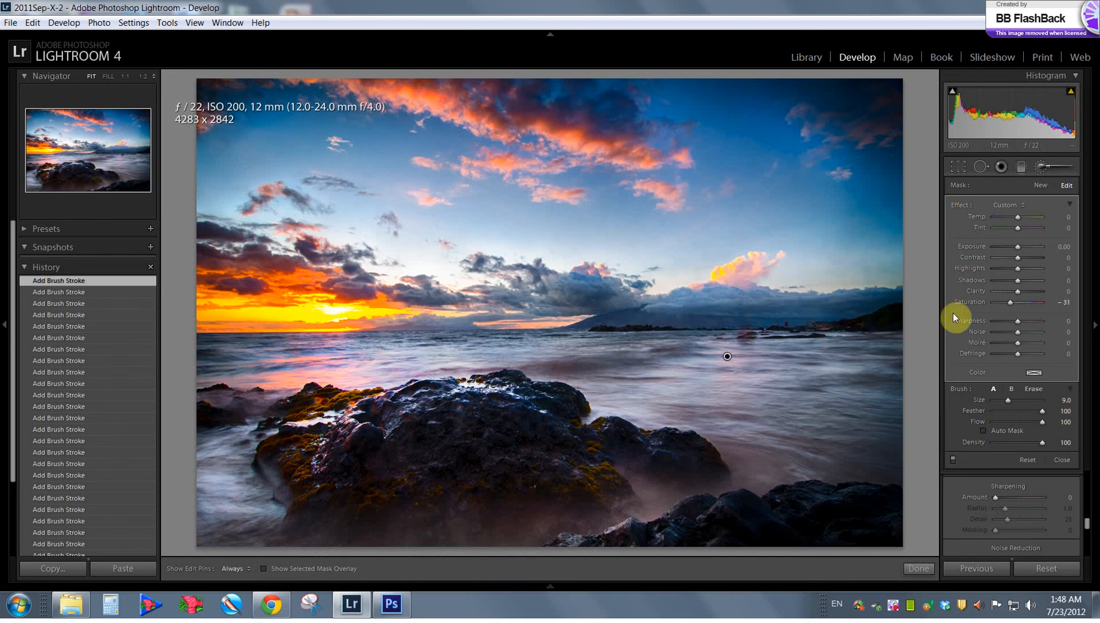
- Switch all brush adjustments off and on again to compare the image with and without the local desaturation
click(1044, 167)
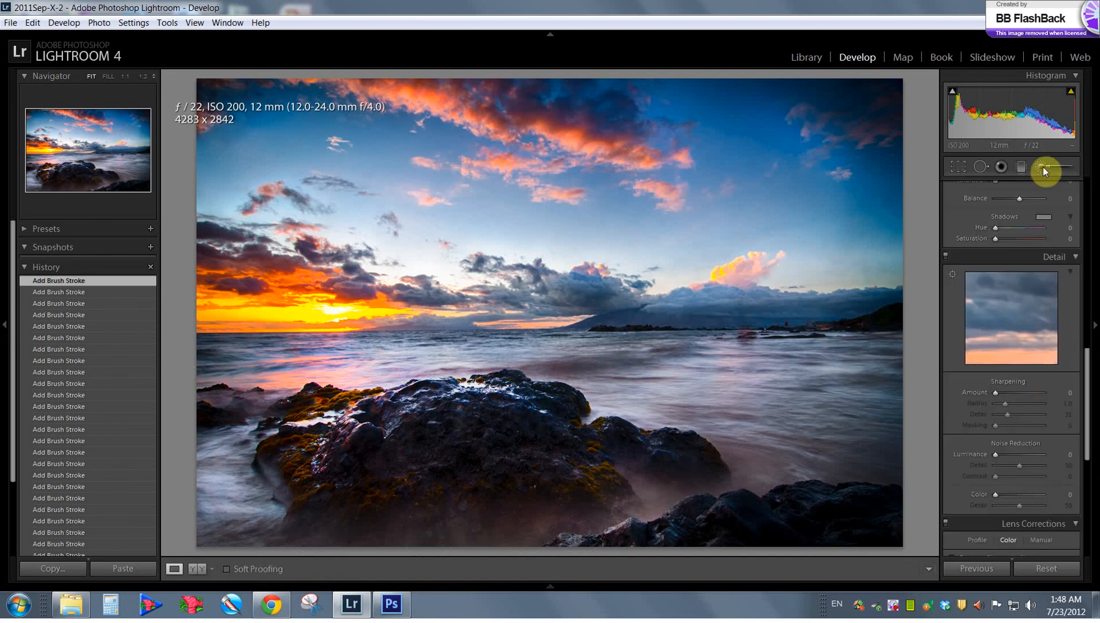
click(1044, 167)
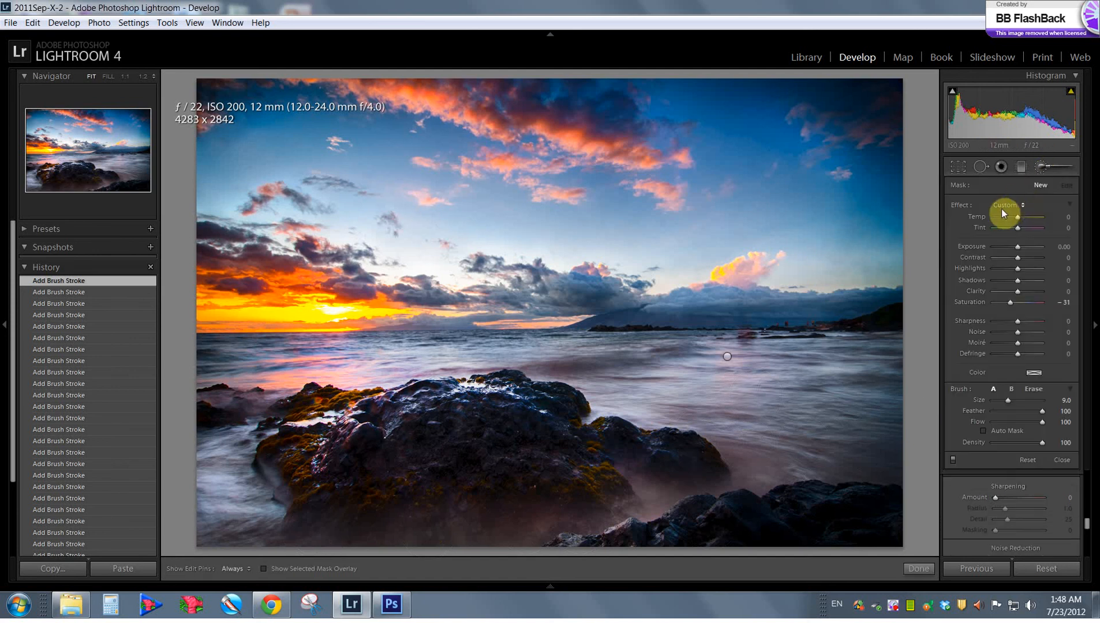
click(953, 461)
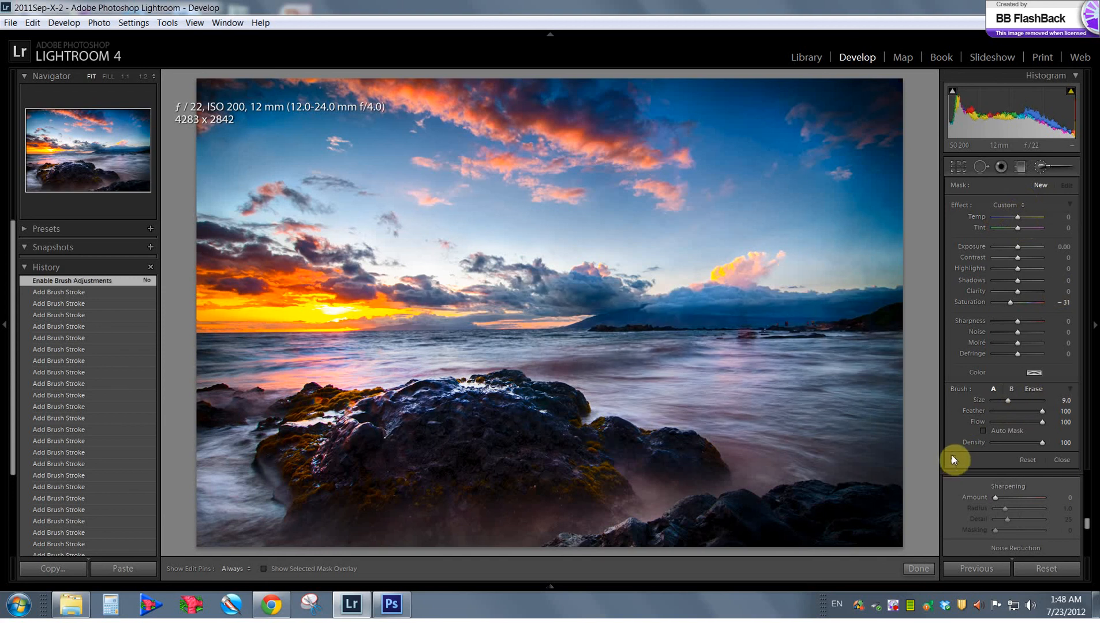
click(954, 461)
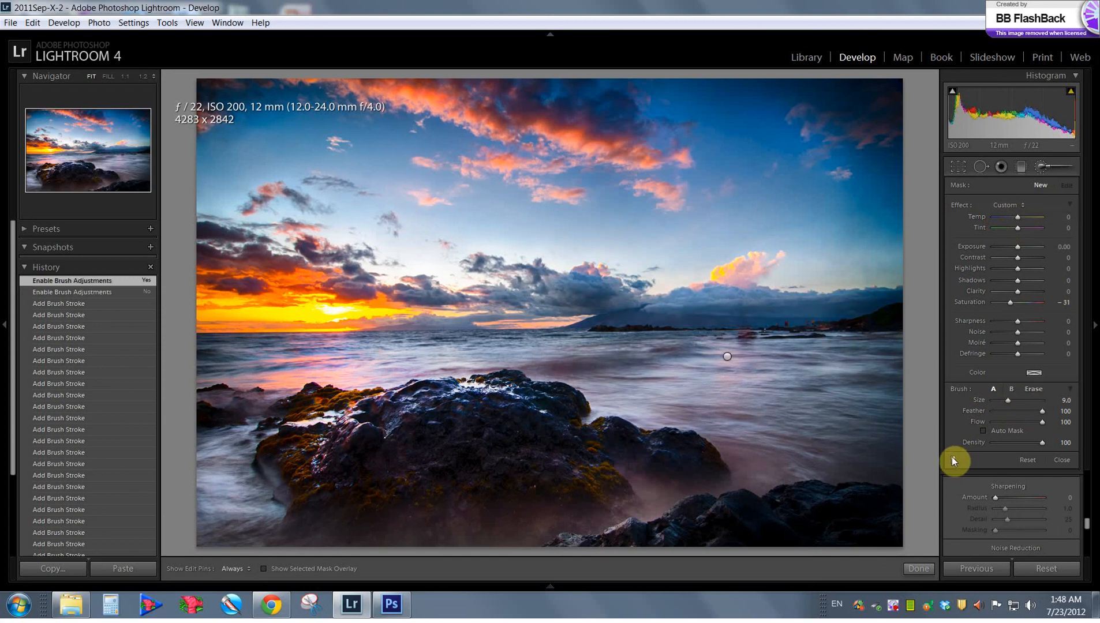
- Close the Adjustment Brush, compare before and after side by side with the History area hidden, and return to the single image
key(y)
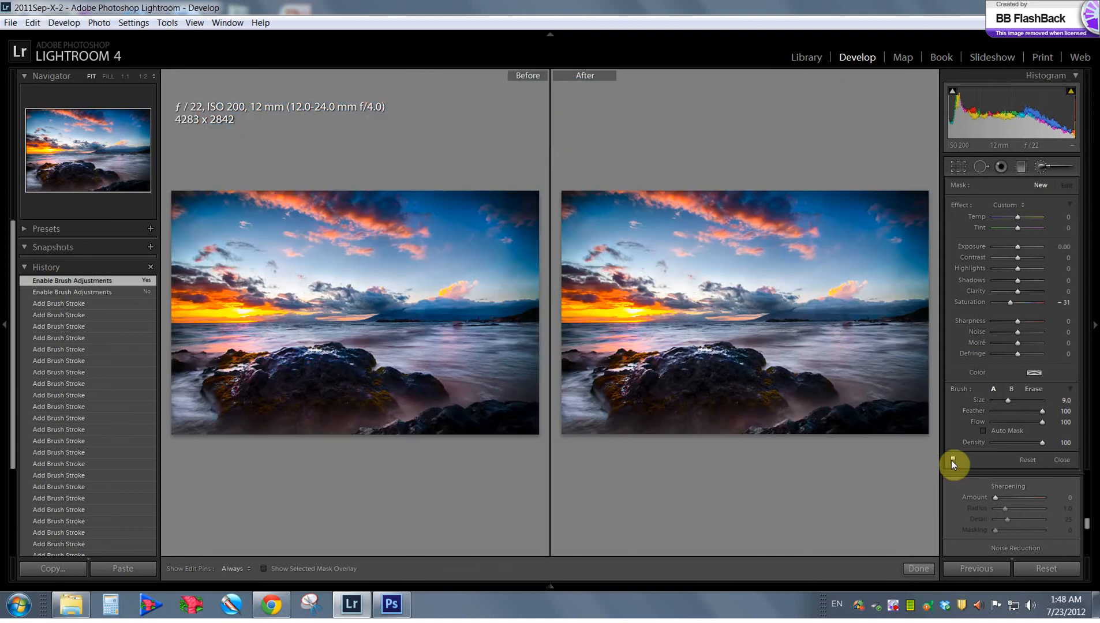
key(k)
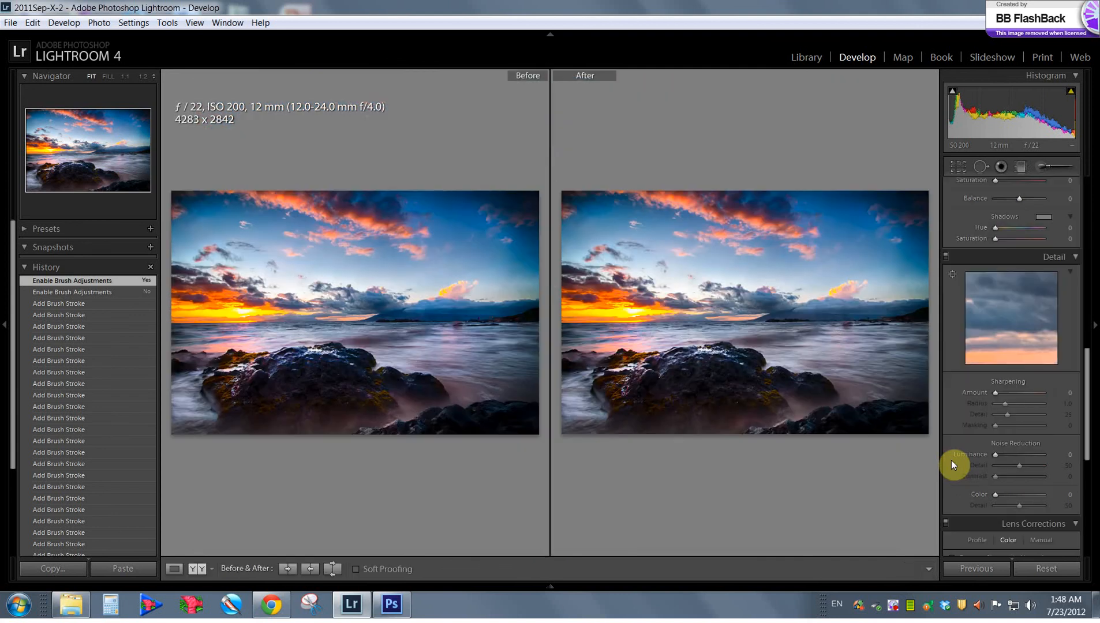
click(5, 325)
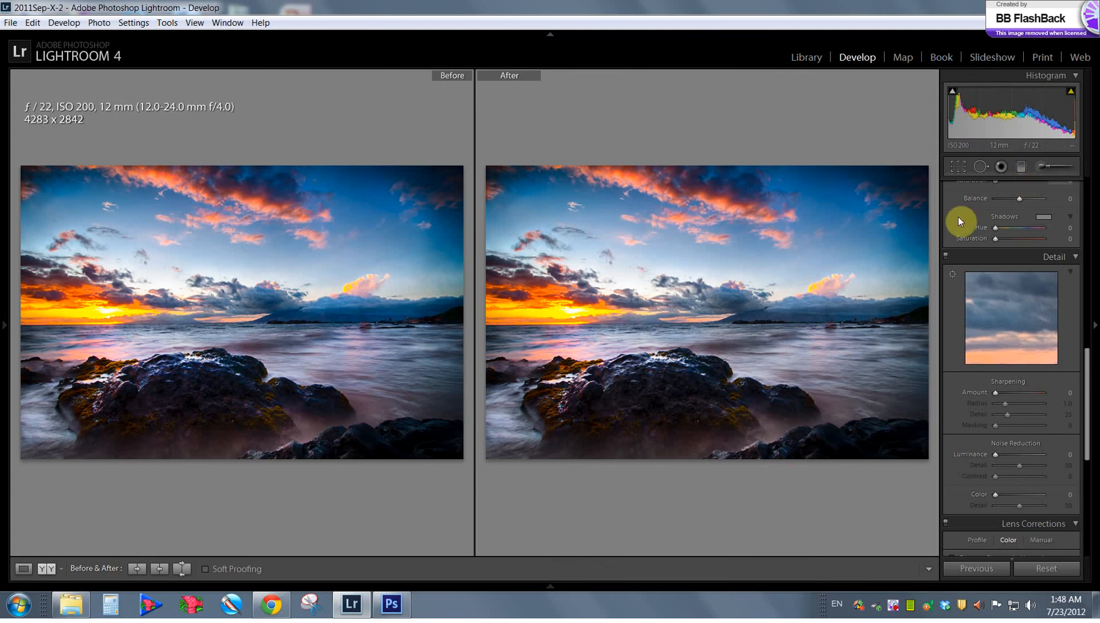
key(y)
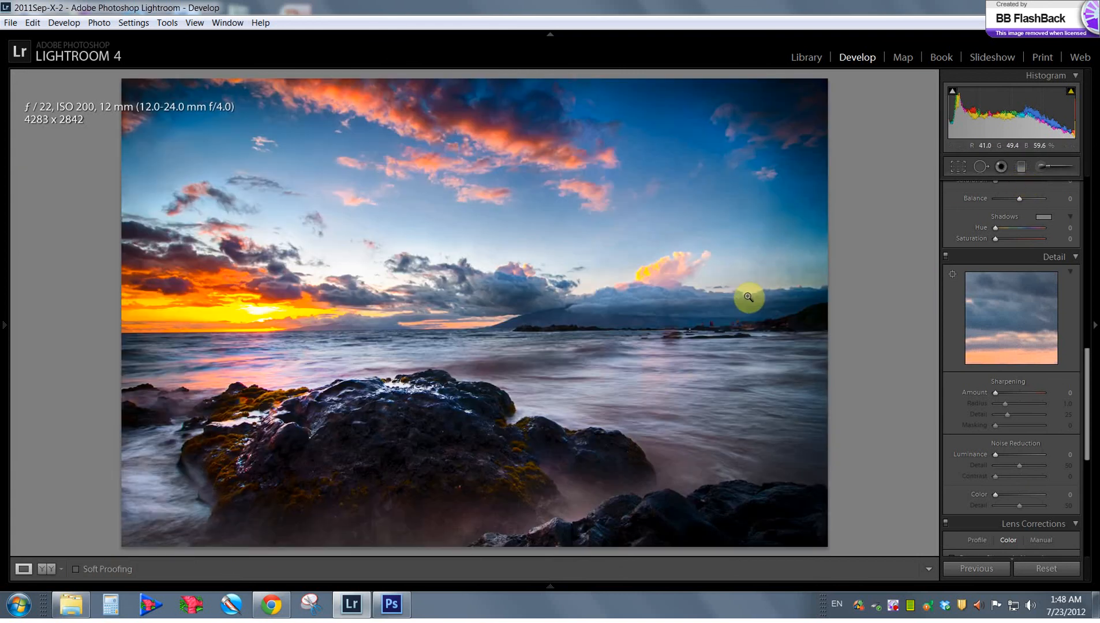
- Show the filmstrip and create a virtual copy of 20110915_Maui_0139_HDR-Edit.tif
click(549, 586)
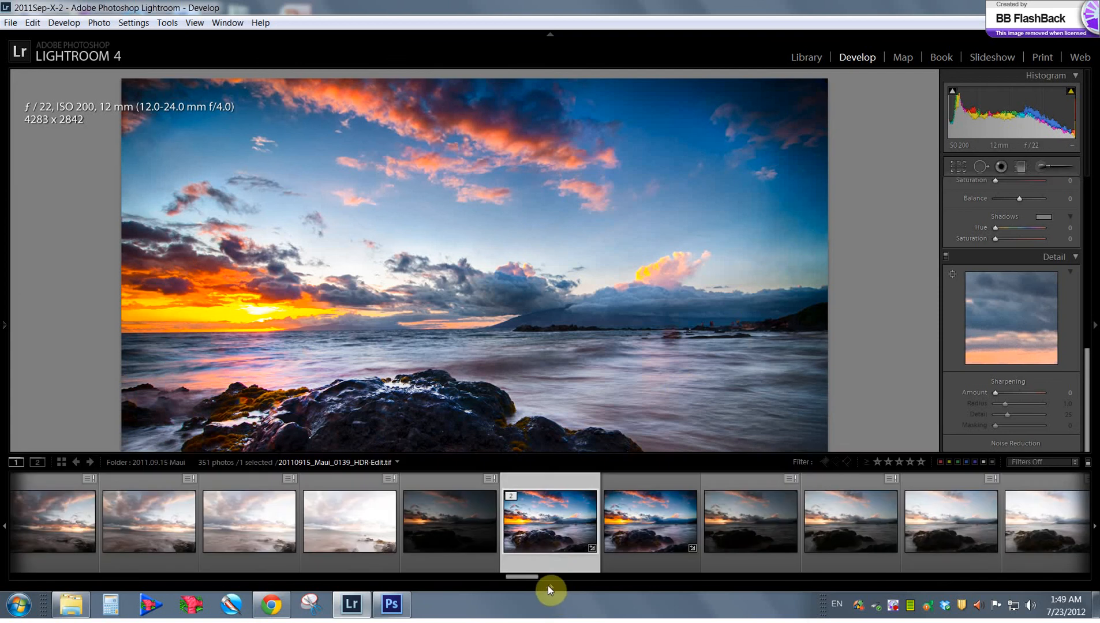
right_click(553, 540)
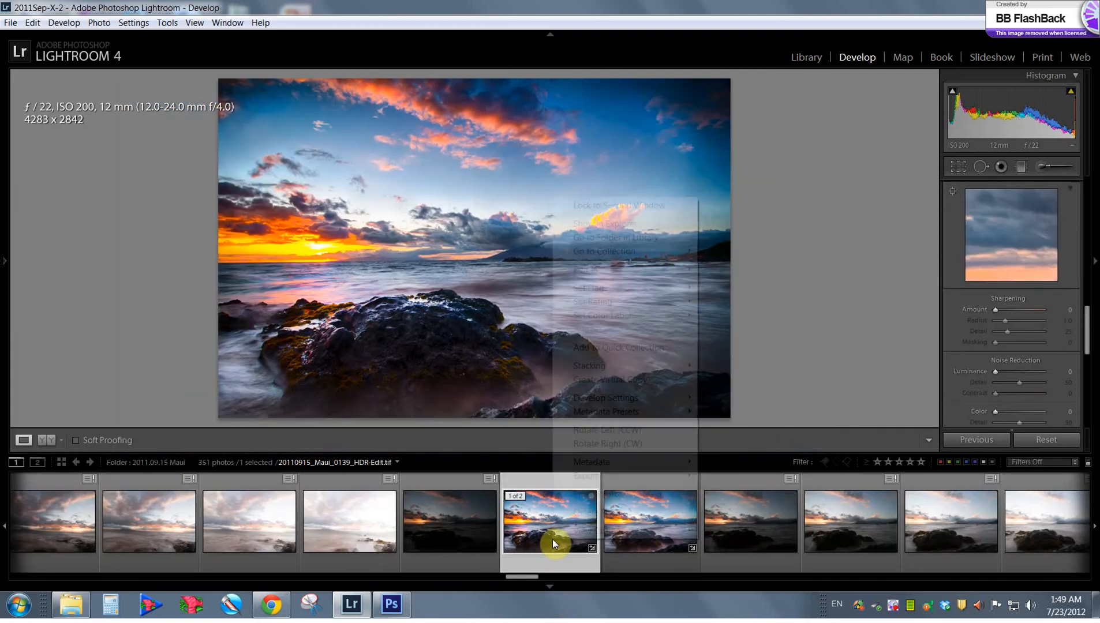
click(611, 379)
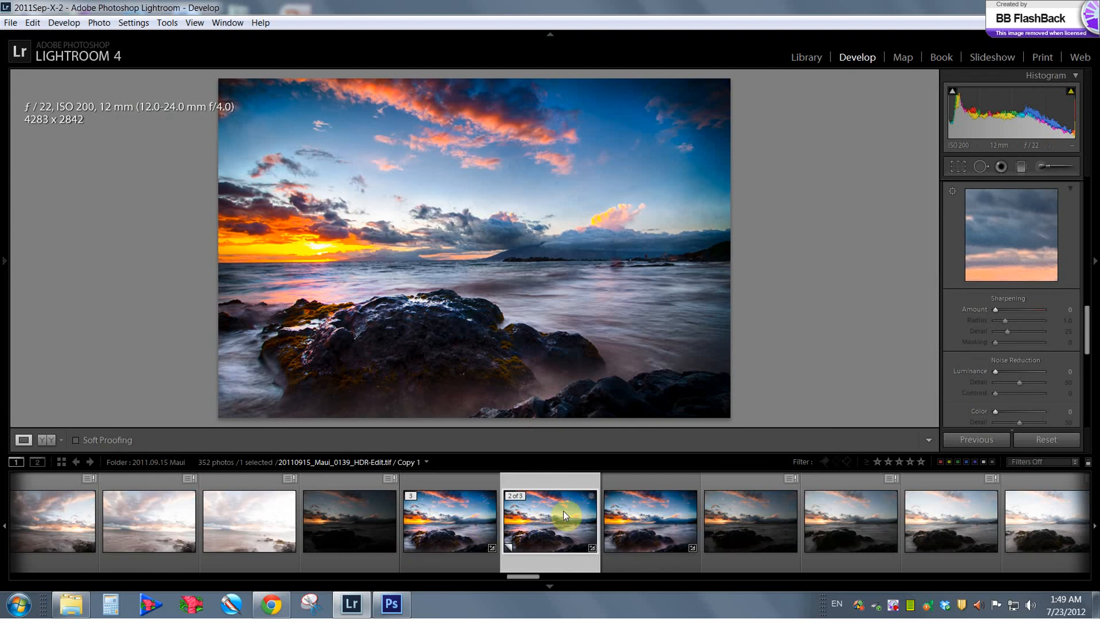
- Crop the virtual copy to a 1 x 1 square framing the sunset and the large rock, cutting off the image's right side
key(r)
scroll(1040, 228, up, 10)
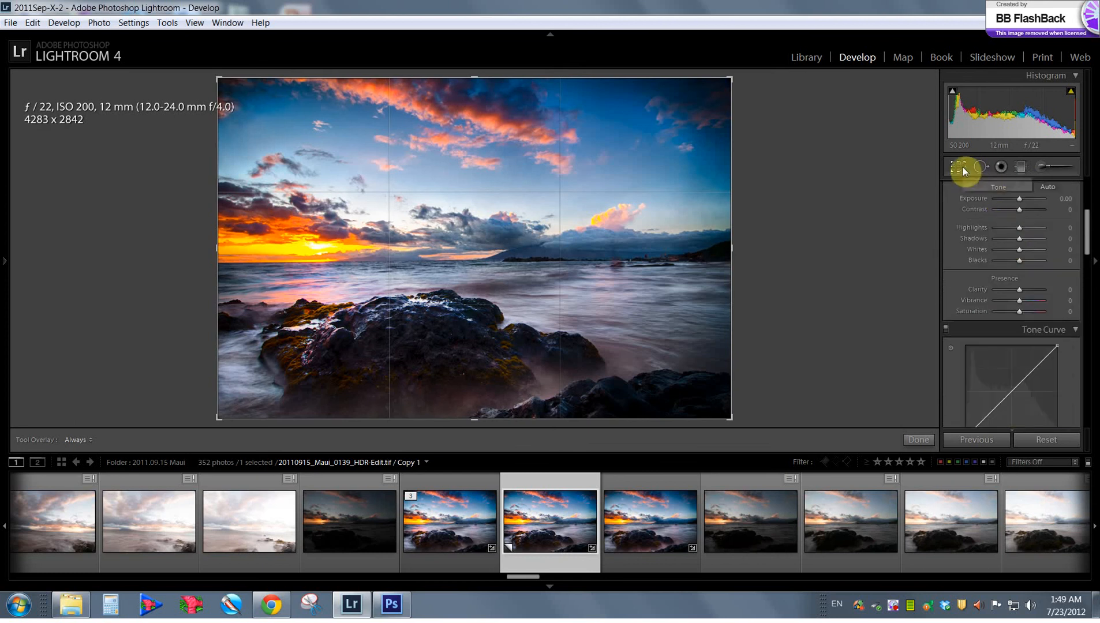
click(1039, 206)
click(990, 253)
drag(580, 270, 661, 275)
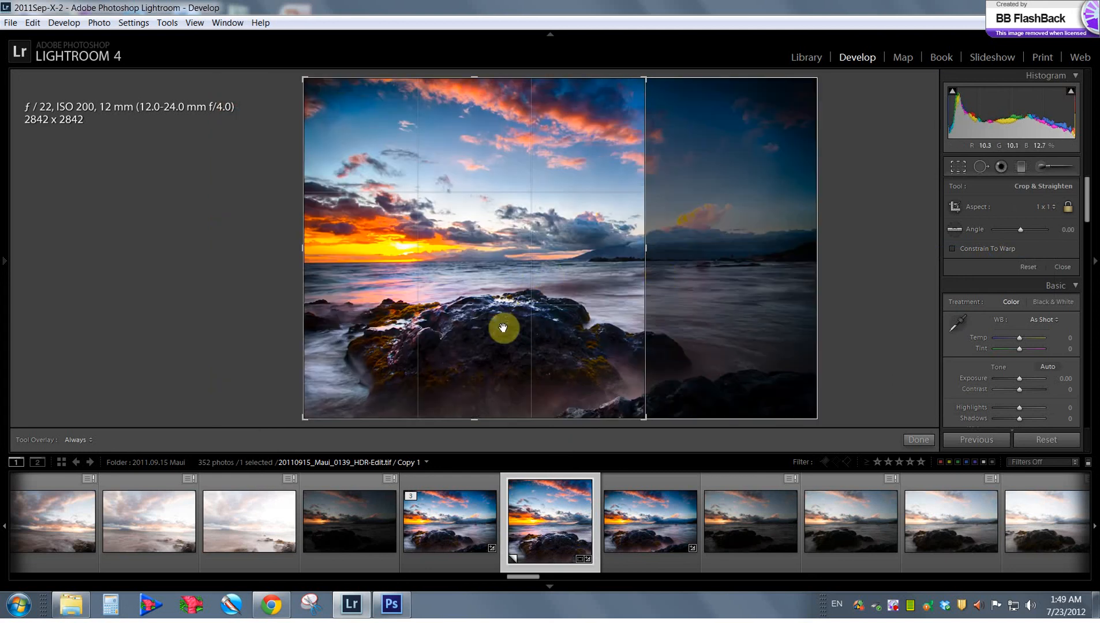
drag(575, 375, 566, 376)
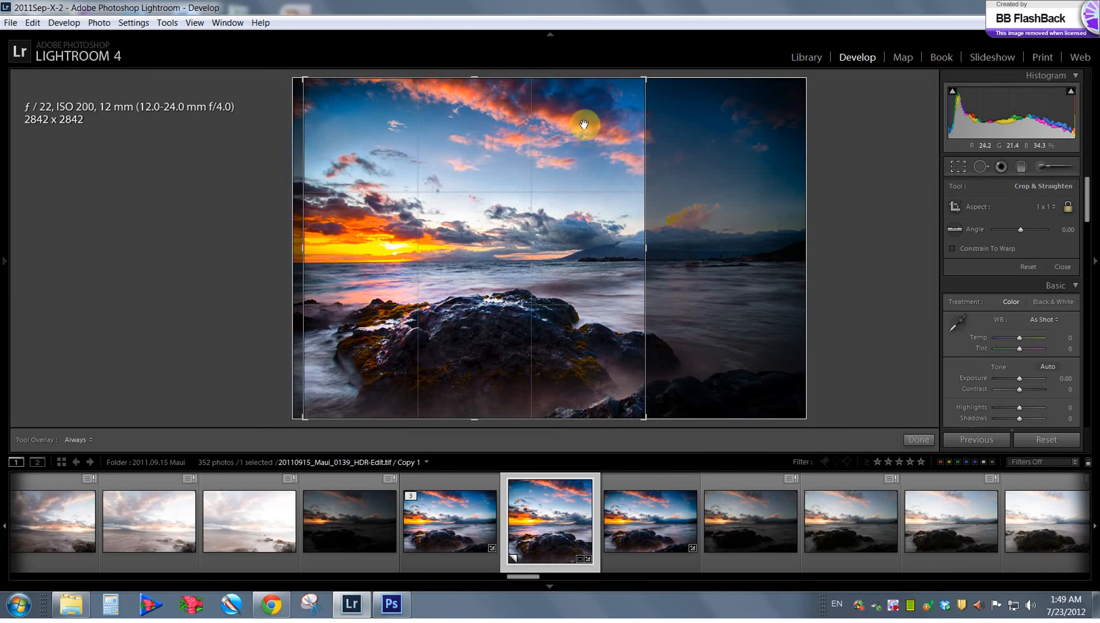
click(338, 307)
drag(338, 307, 850, 356)
click(918, 440)
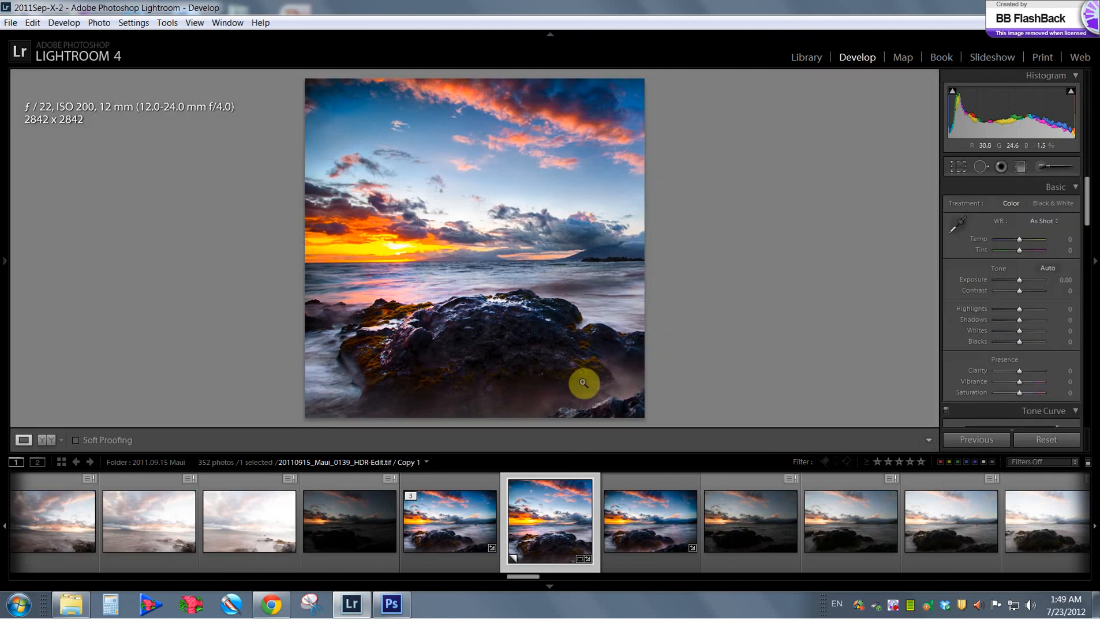
- Apply a Highlight Priority post-crop vignette with amount -14 to the square copy and compare before and after
scroll(1002, 353, down, 10)
scroll(1001, 354, down, 6)
scroll(1001, 354, down, 3)
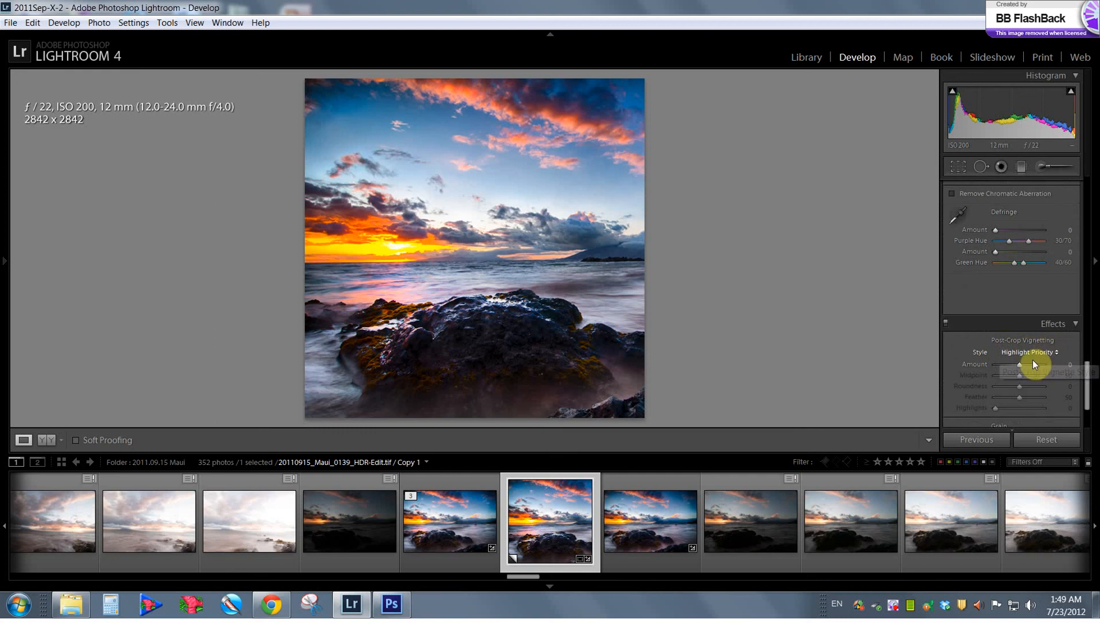
drag(1020, 364, 1017, 365)
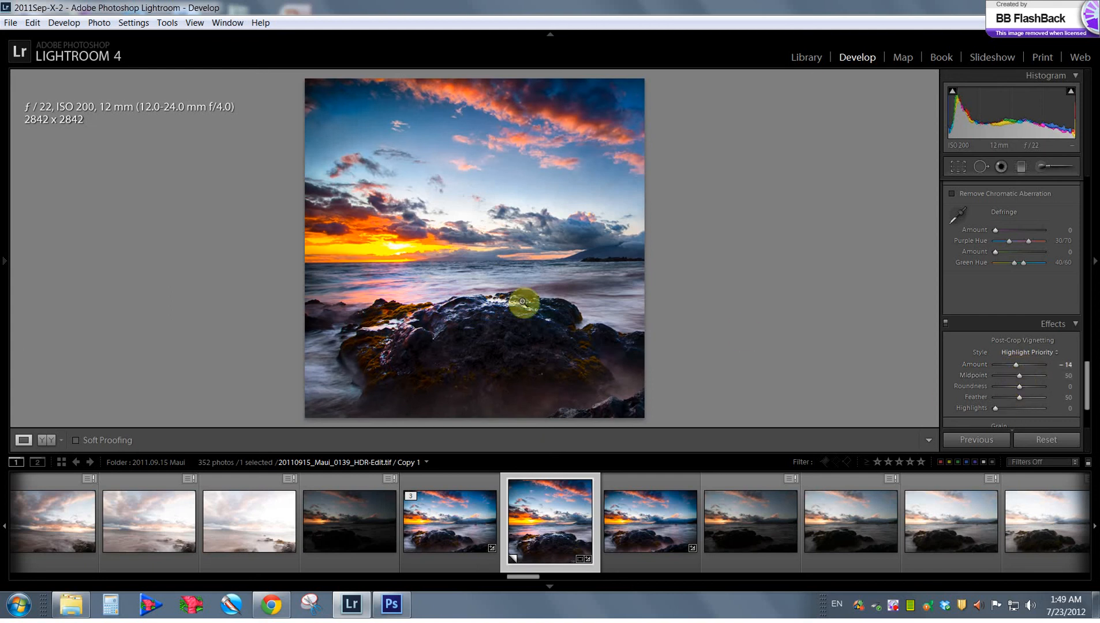
key(y)
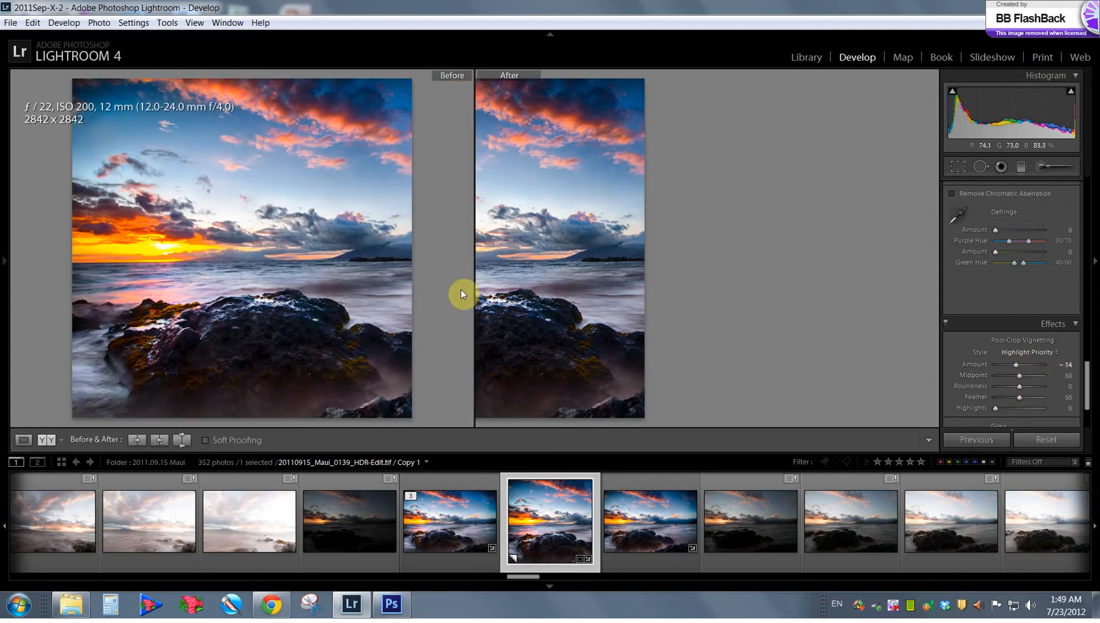
key(y)
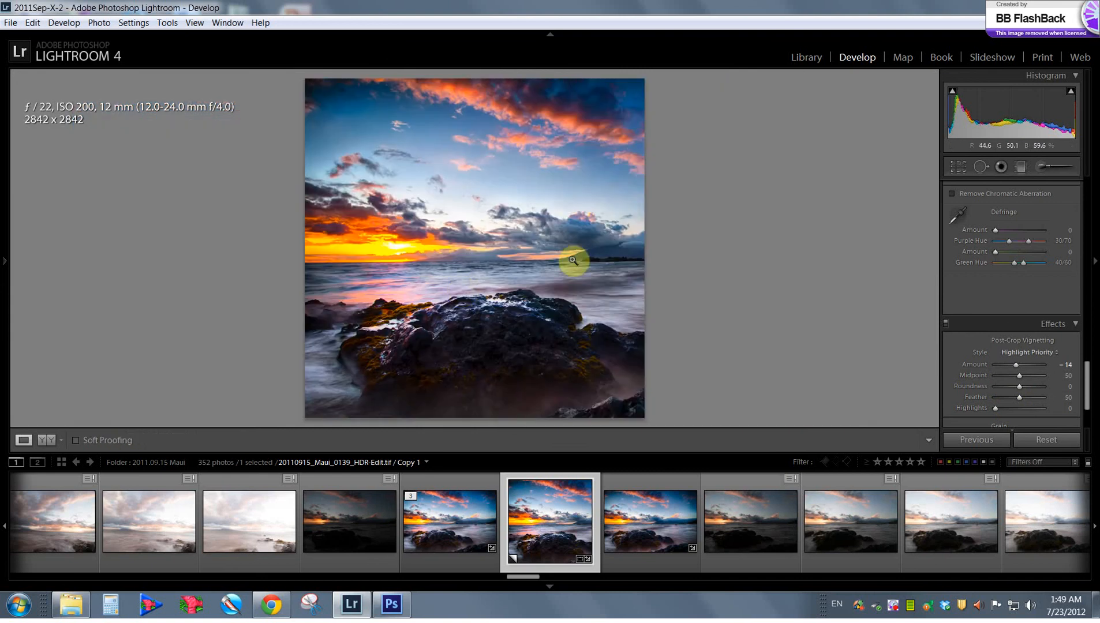
- Set up an export of the square copy with the 800px preset and the custom name "Hawaii, the last hour", and copy that name
right_click(541, 265)
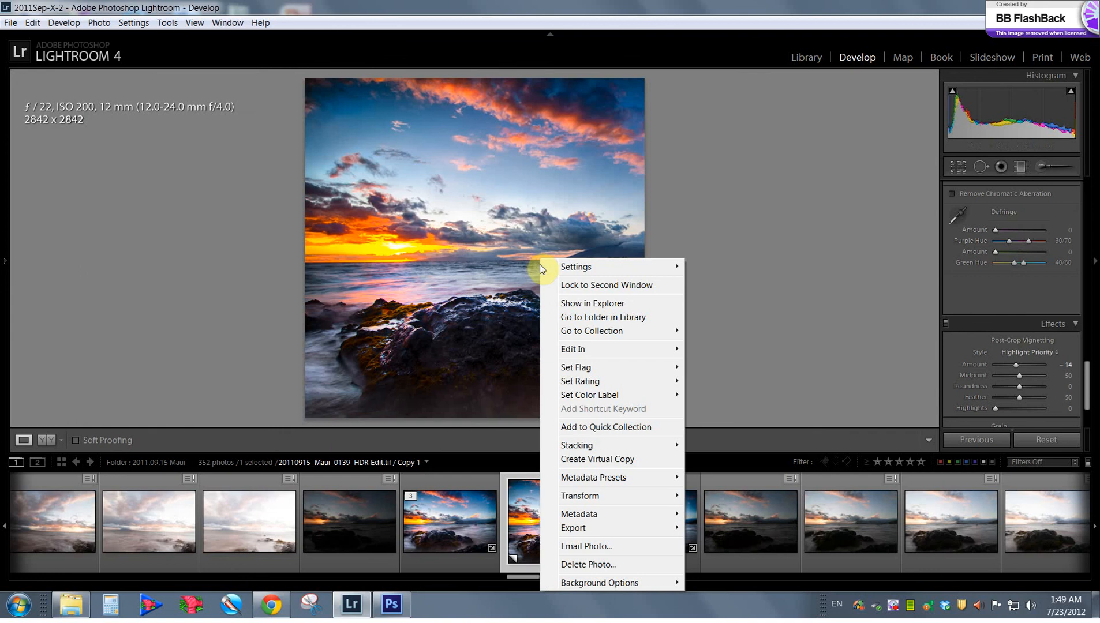
mouse_move(595, 529)
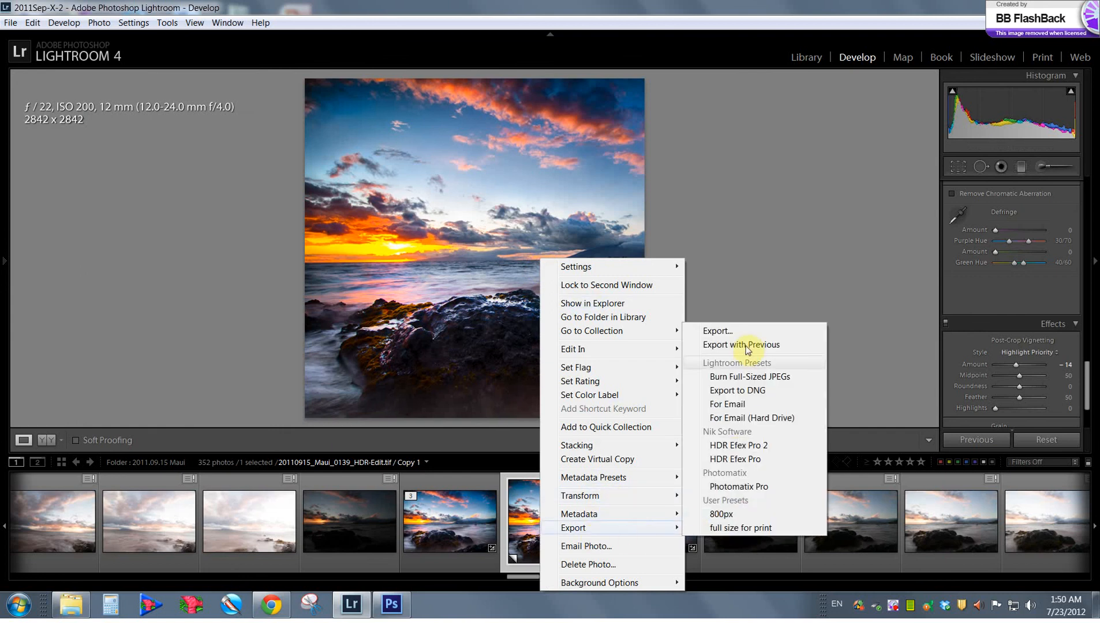
click(719, 332)
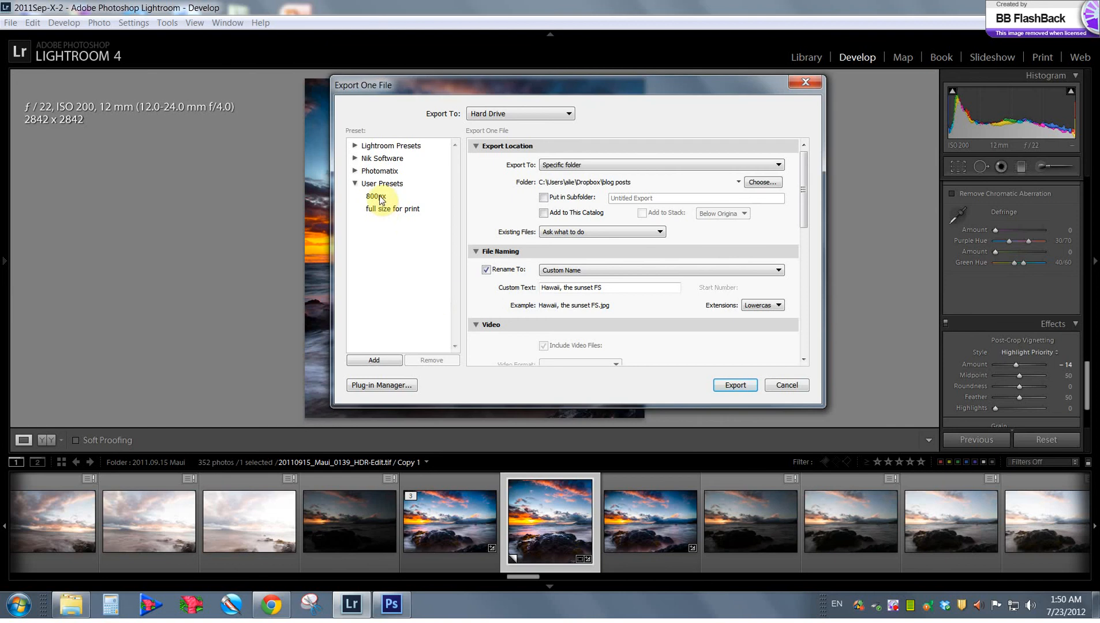
click(381, 197)
click(591, 288)
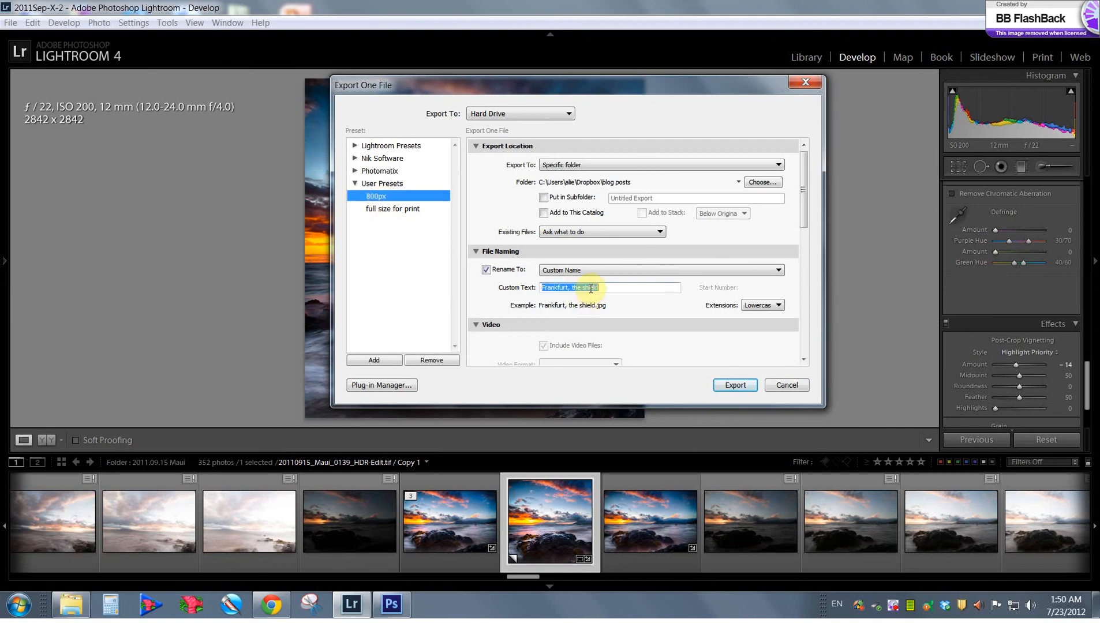
text(Hawaii, the la)
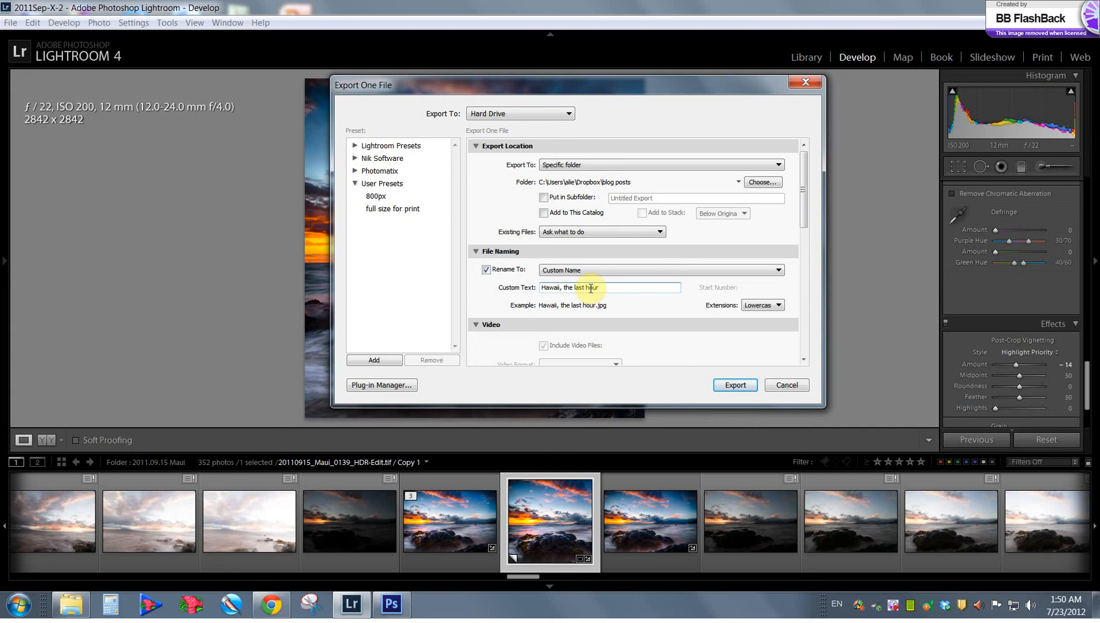
text(st hour)
scroll(640, 277, down, 6)
scroll(604, 234, up, 6)
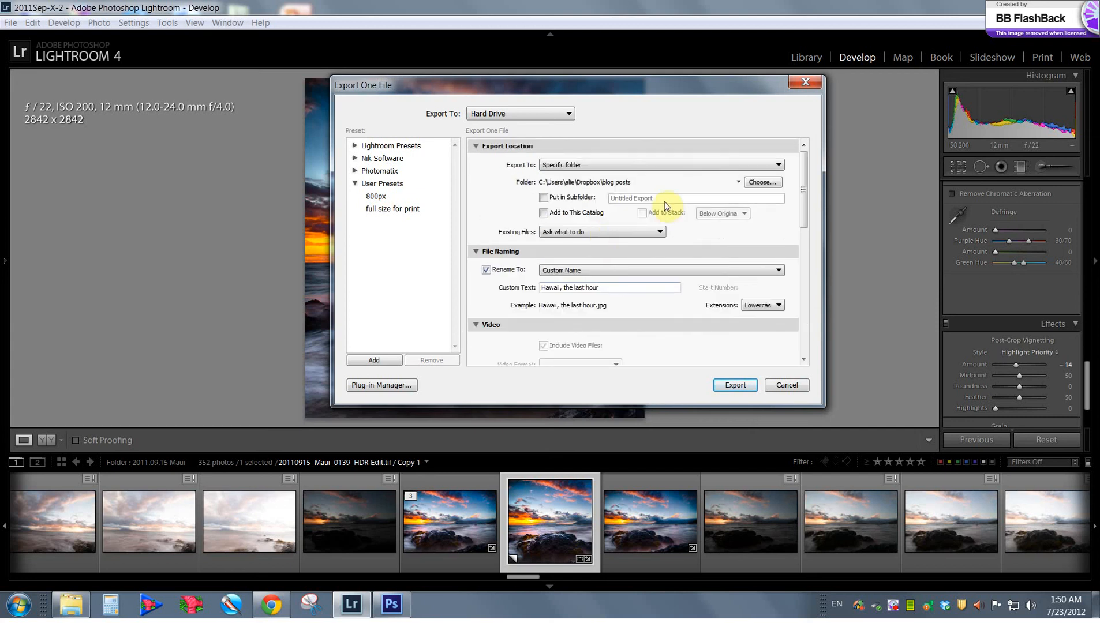
drag(628, 289, 509, 285)
key(ctrl+c)
- Set the export's long edge to 666 pixels and export the file
drag(802, 217, 788, 280)
drag(605, 276, 539, 283)
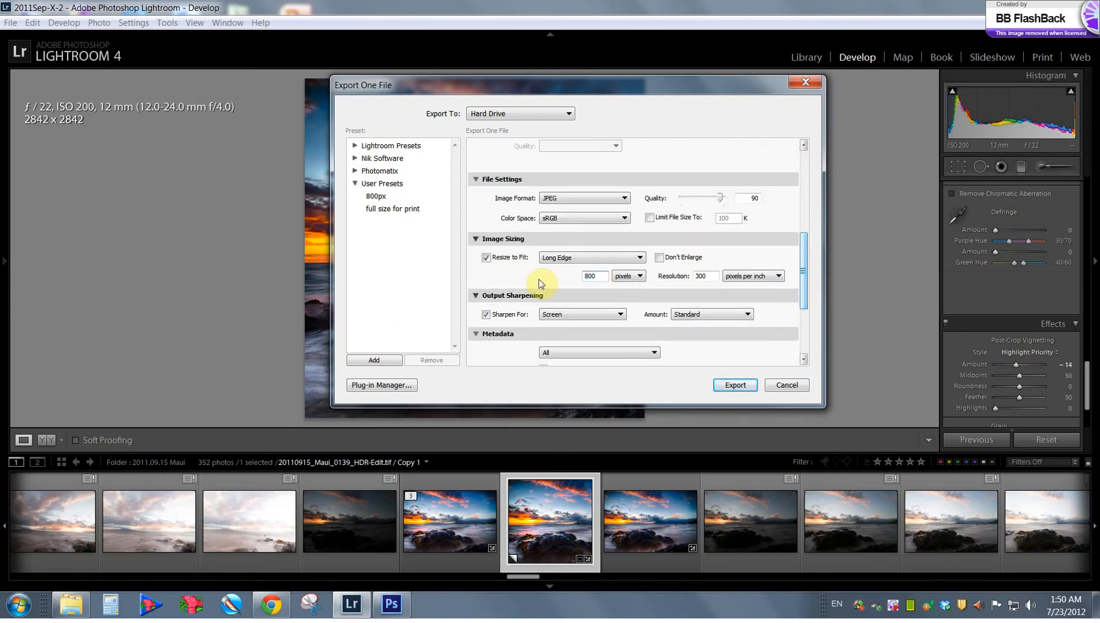
text(66)
drag(802, 282, 806, 342)
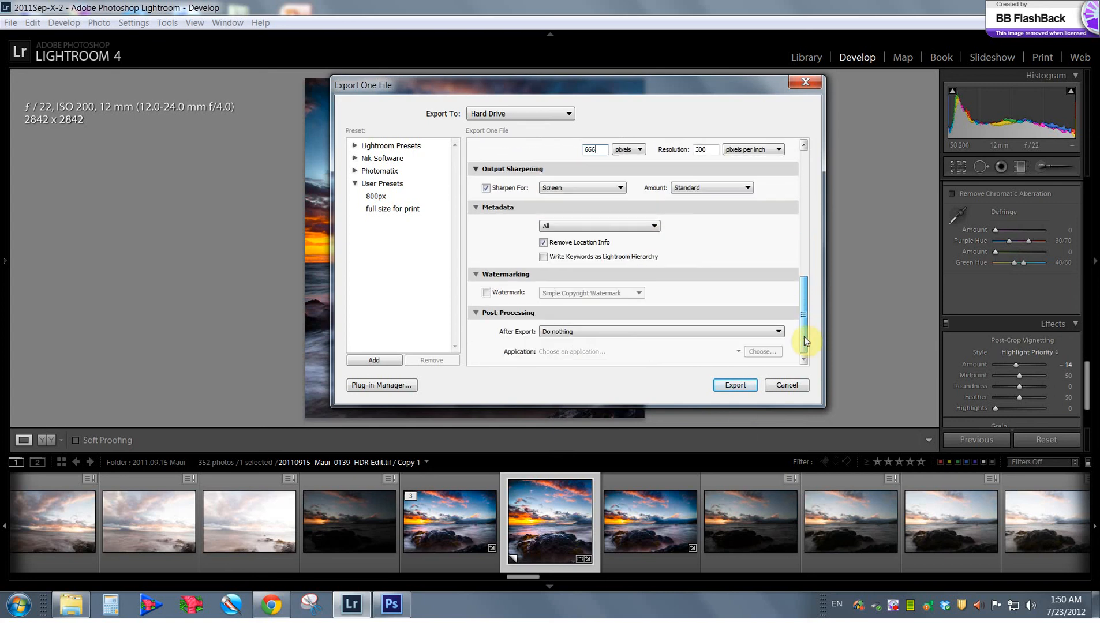
click(728, 388)
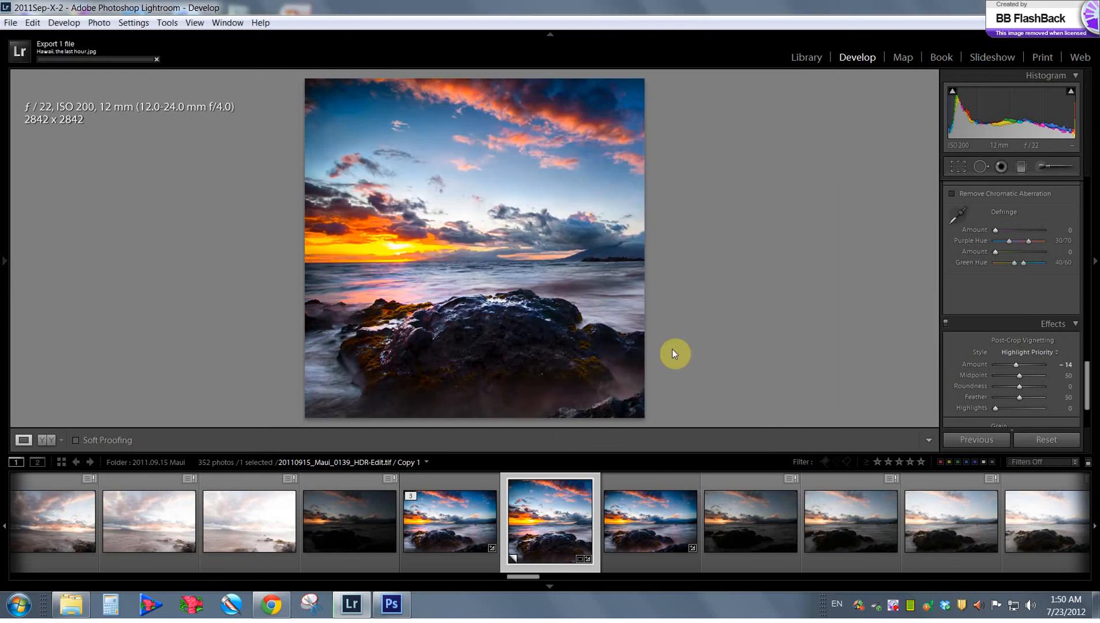
- Set up another export of the square copy with the "full size for print" preset and the custom name "Hawaii, the last hour FS"
right_click(551, 497)
mouse_move(609, 433)
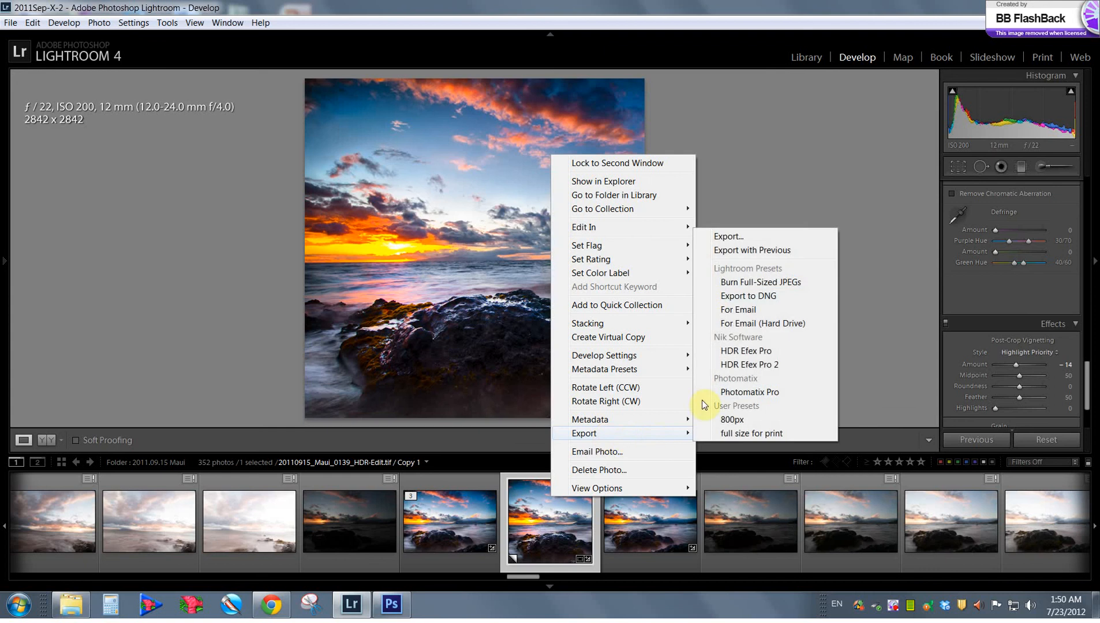
click(725, 239)
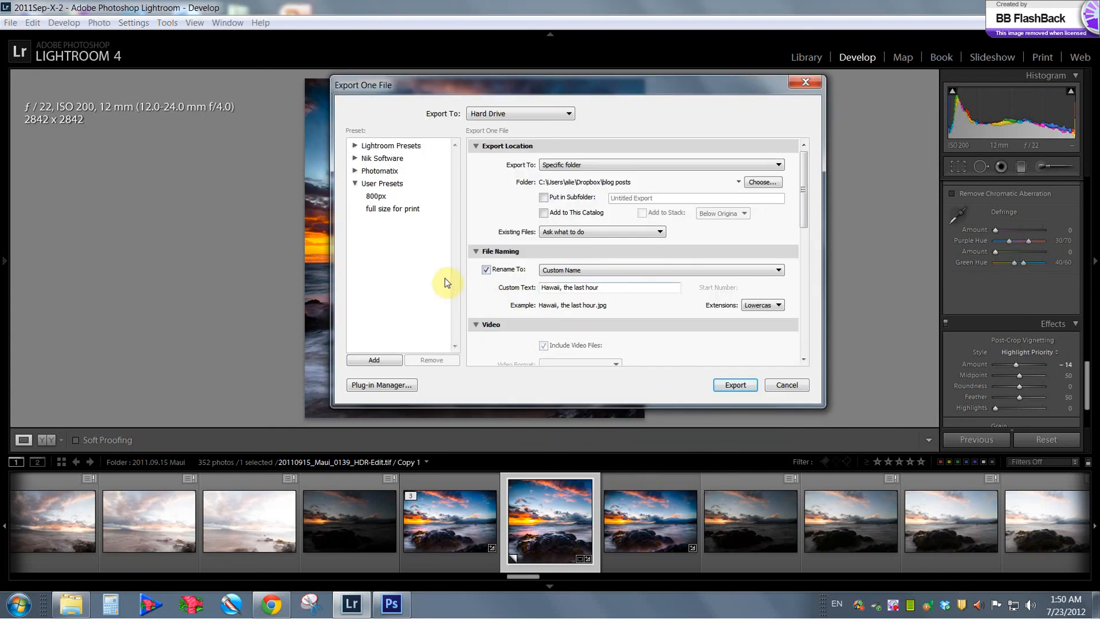
click(391, 209)
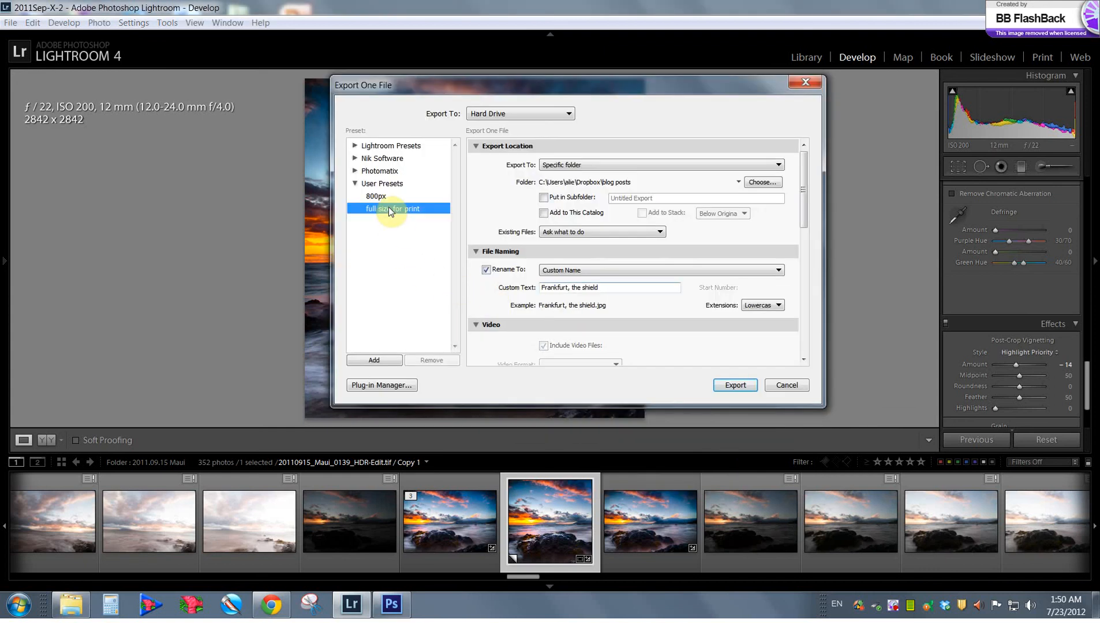
triple_click(644, 286)
key(ctrl+v)
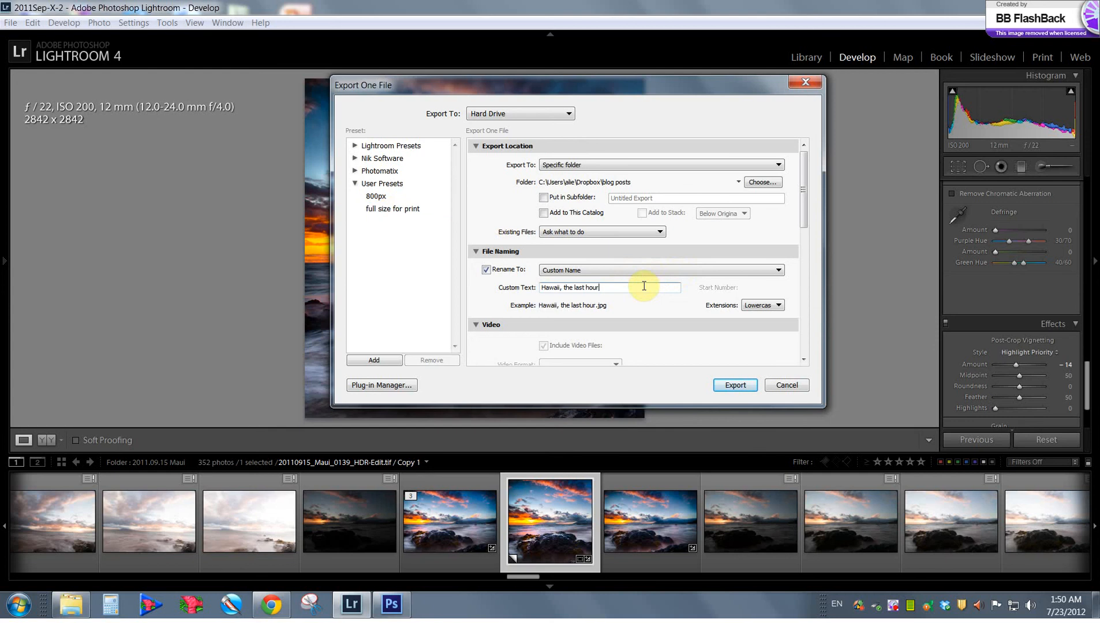
text(FS)
- Check the full-size export's file format, image sizing and output sharpening settings, and export the file
drag(808, 204, 806, 281)
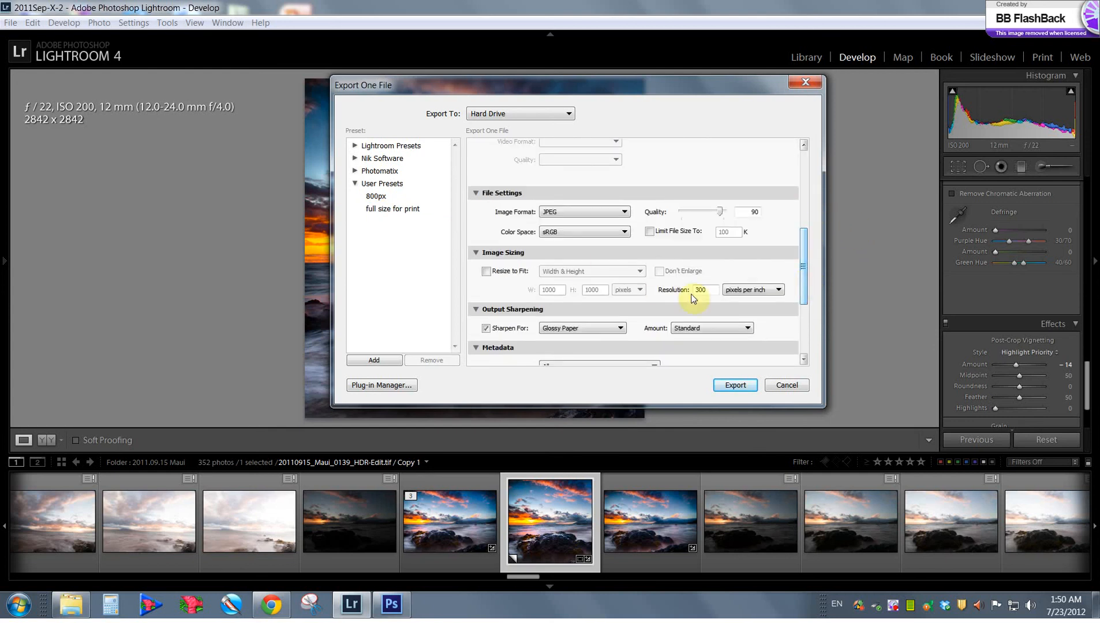
scroll(573, 263, down, 1)
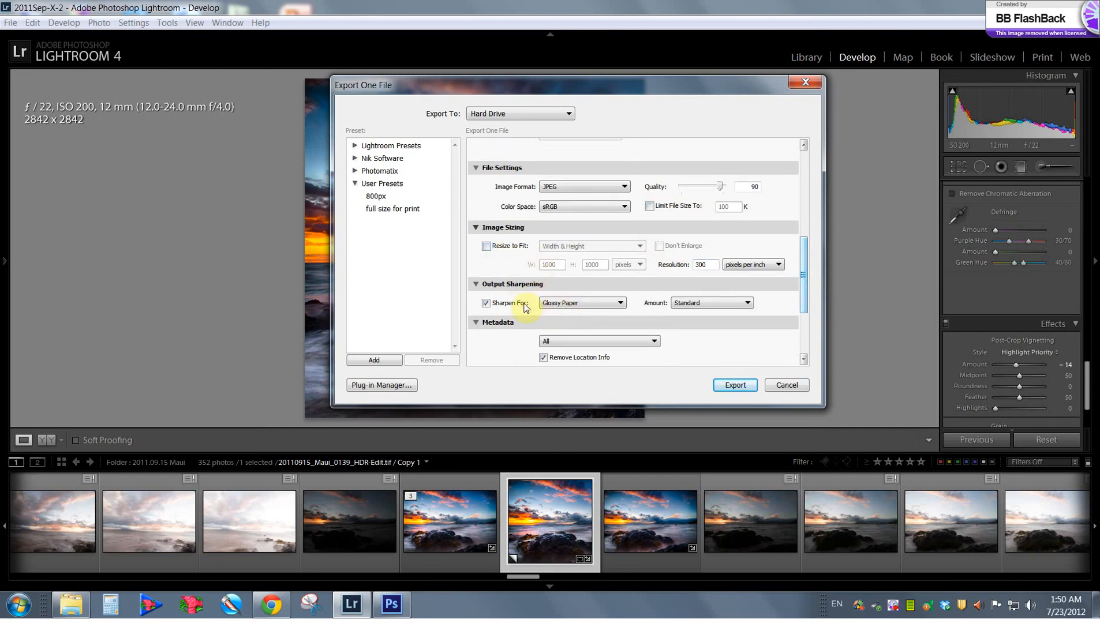
click(732, 385)
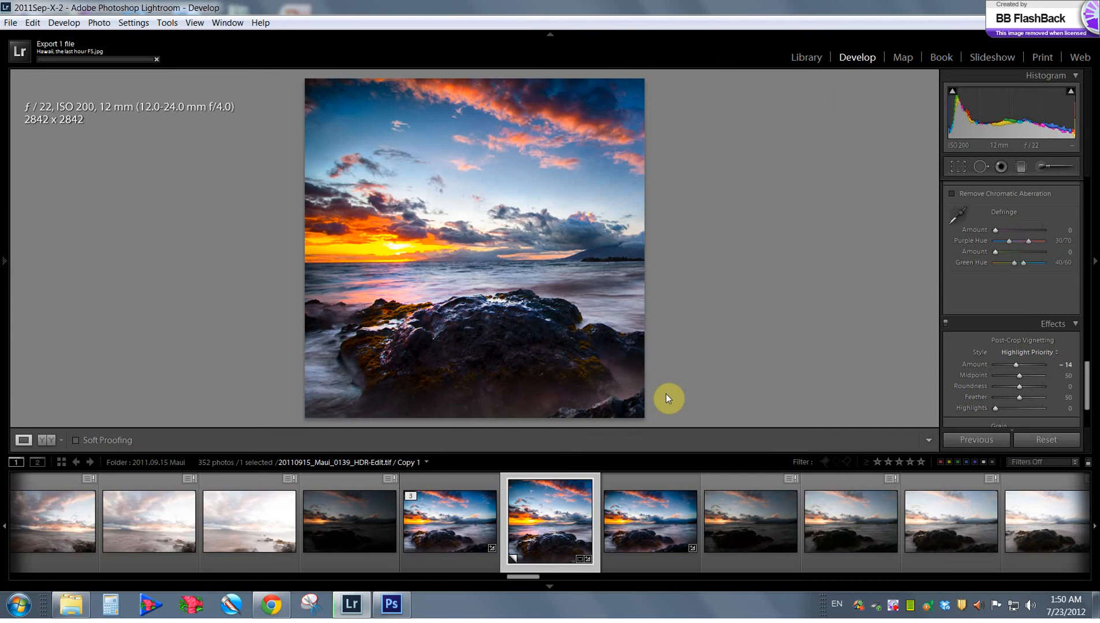